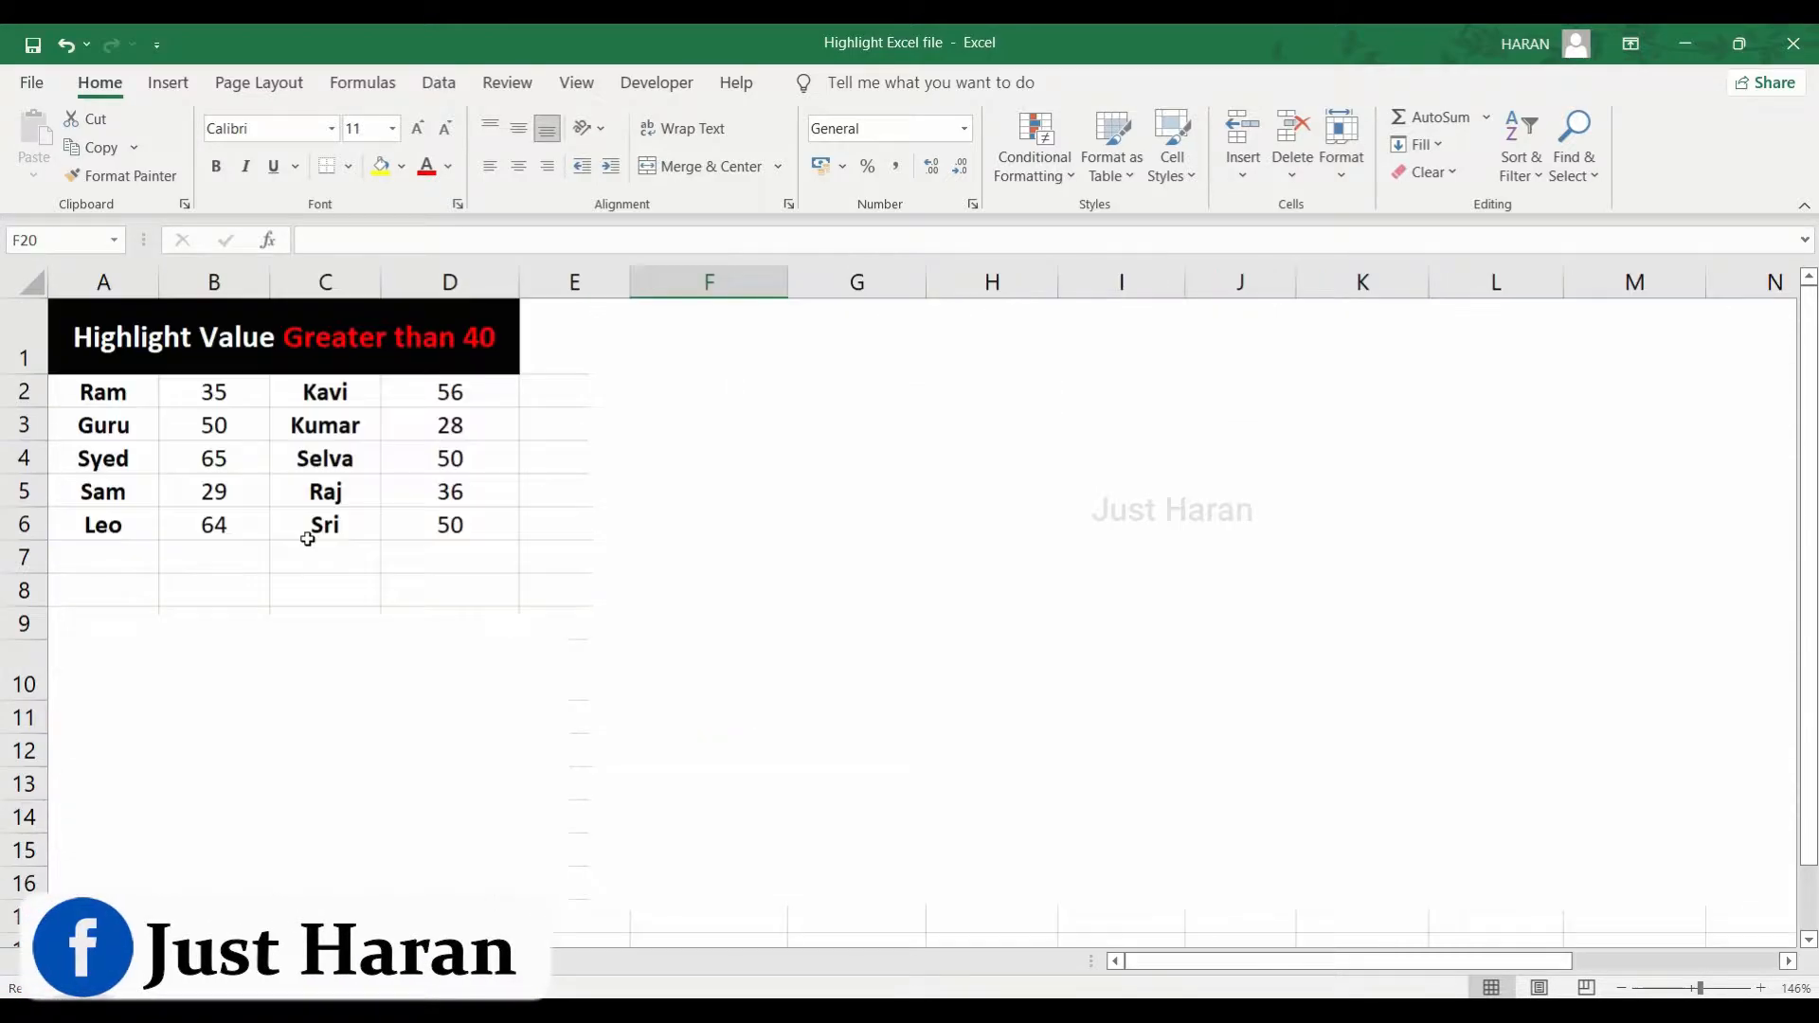
# Step: Start a Greater Than highlight rule with the value 40 for the numbers in B2:B6 and D2:D6
pyautogui.click(434, 528)
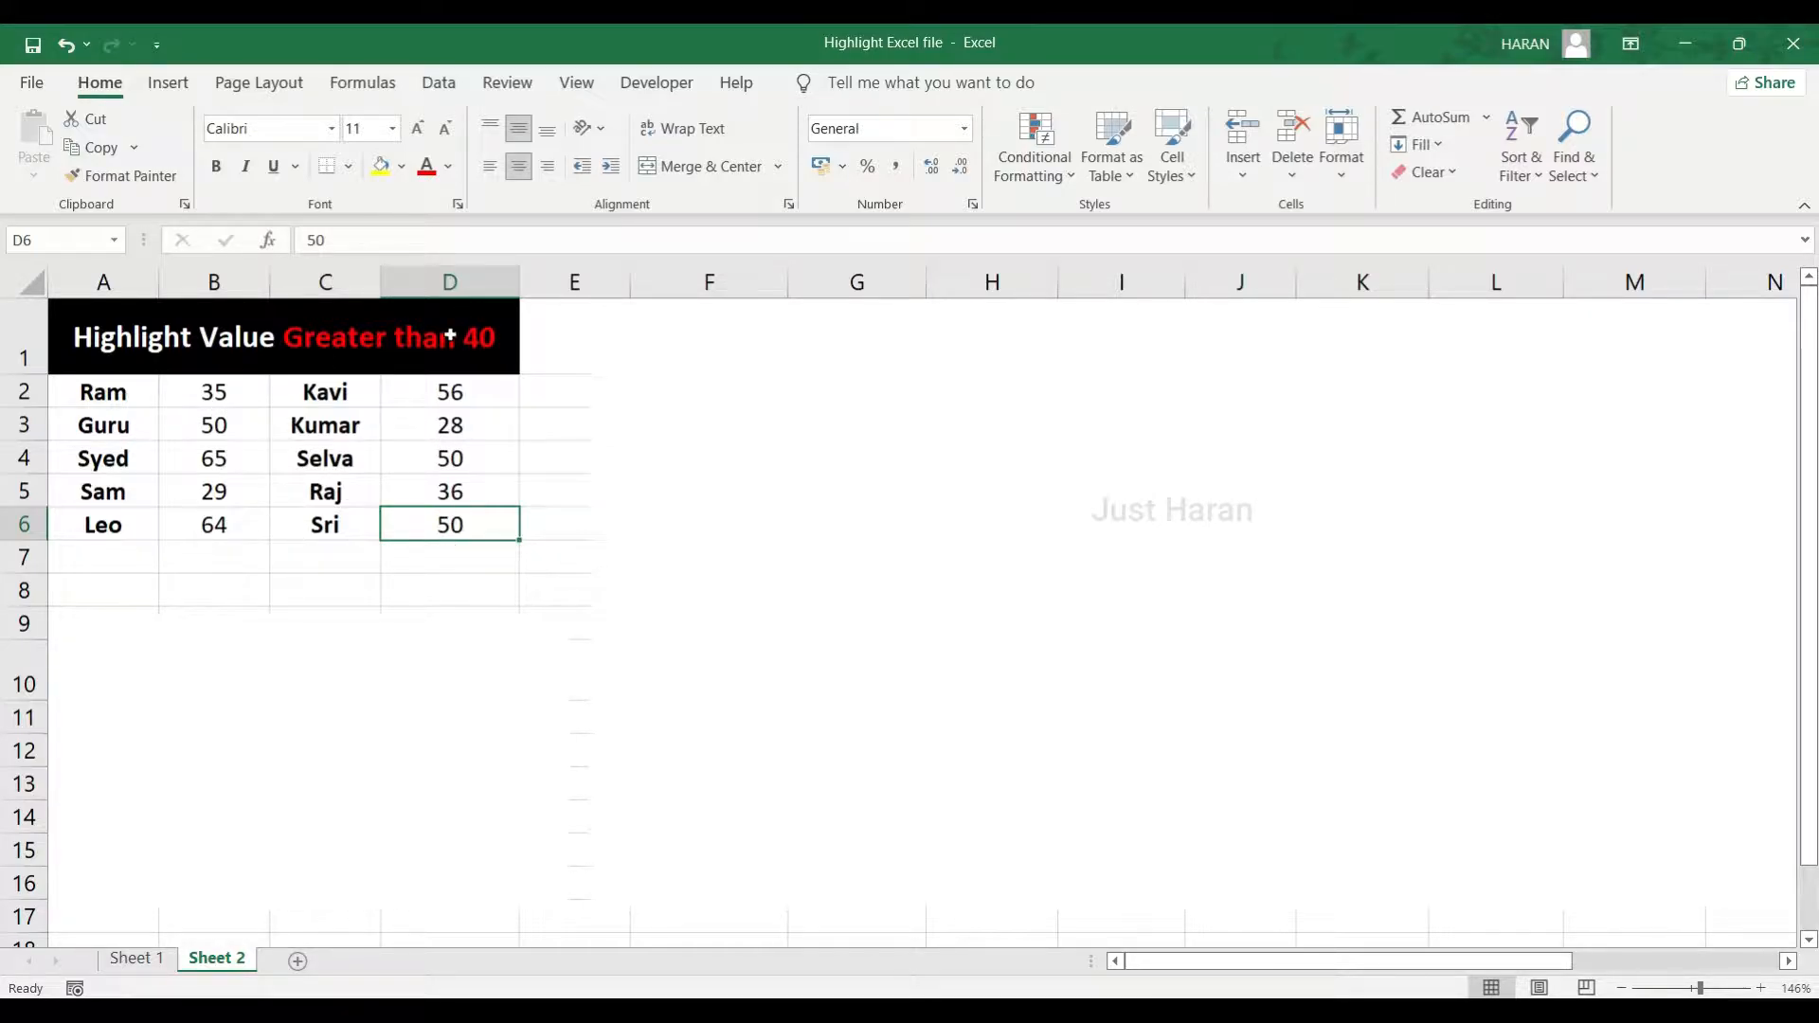
pyautogui.click(225, 392)
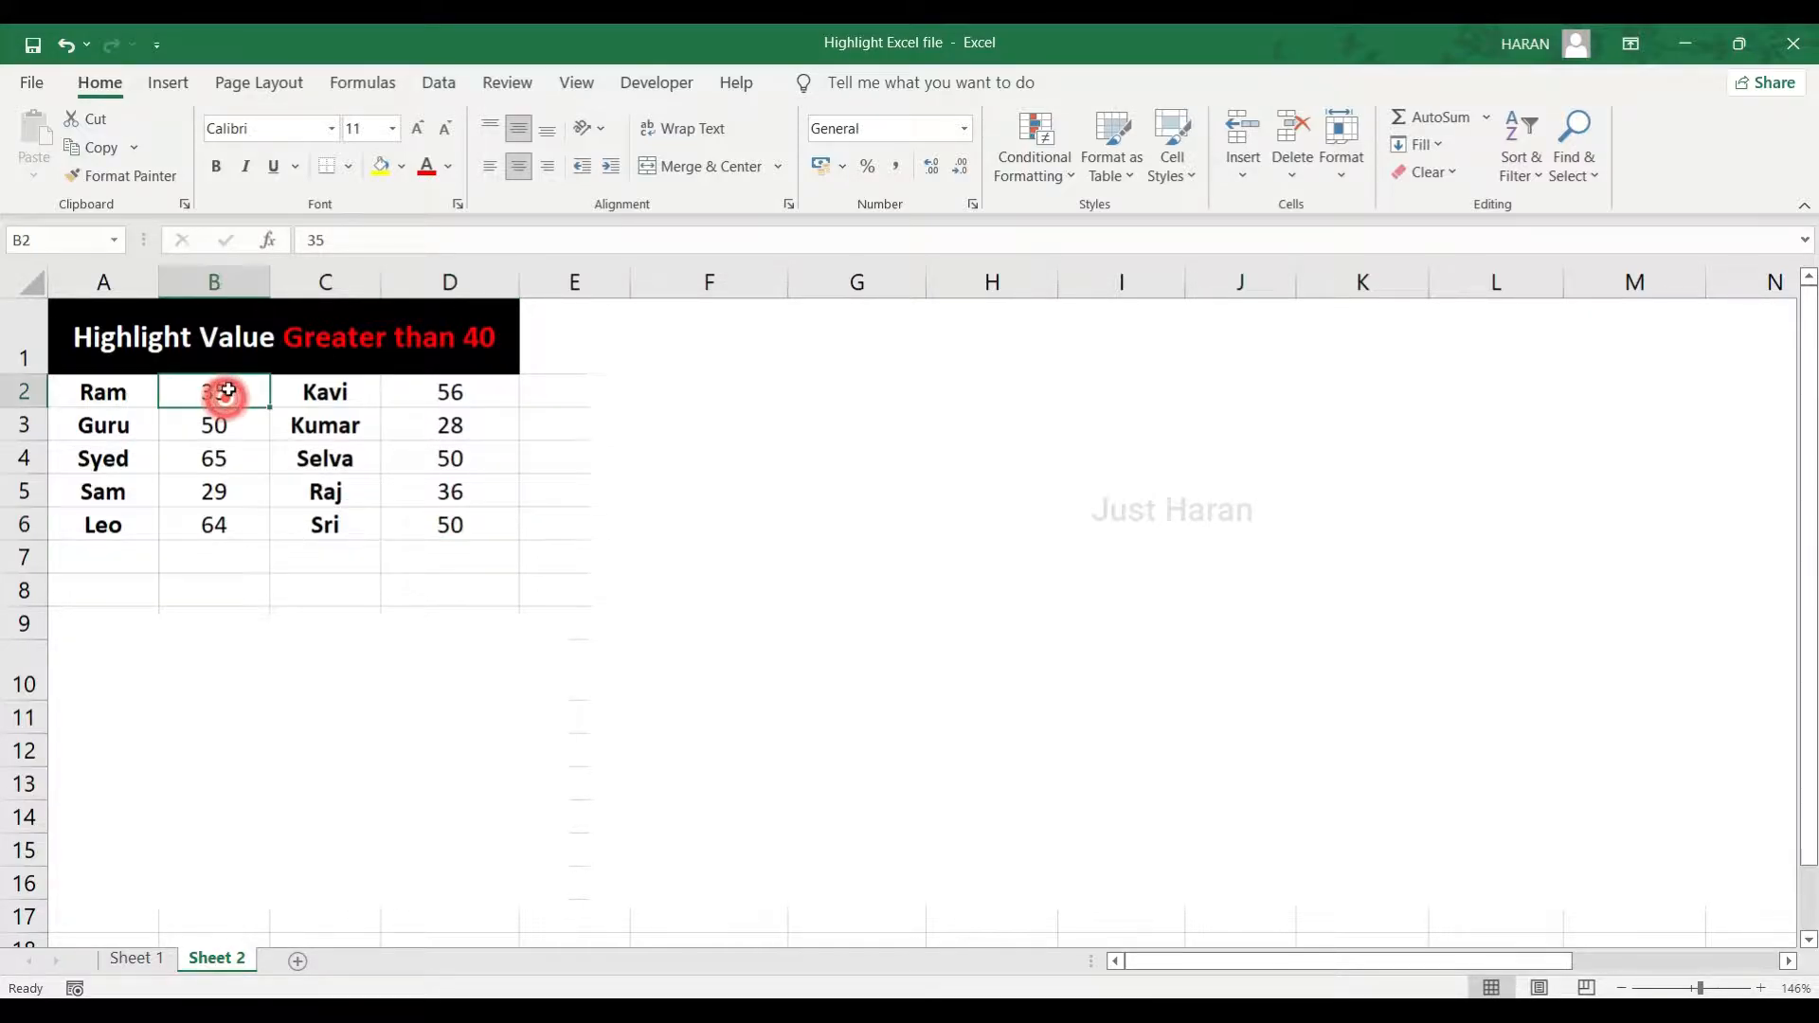
pyautogui.moveTo(226, 384); pyautogui.dragTo(209, 526)
pyautogui.moveTo(451, 381); pyautogui.dragTo(472, 526)
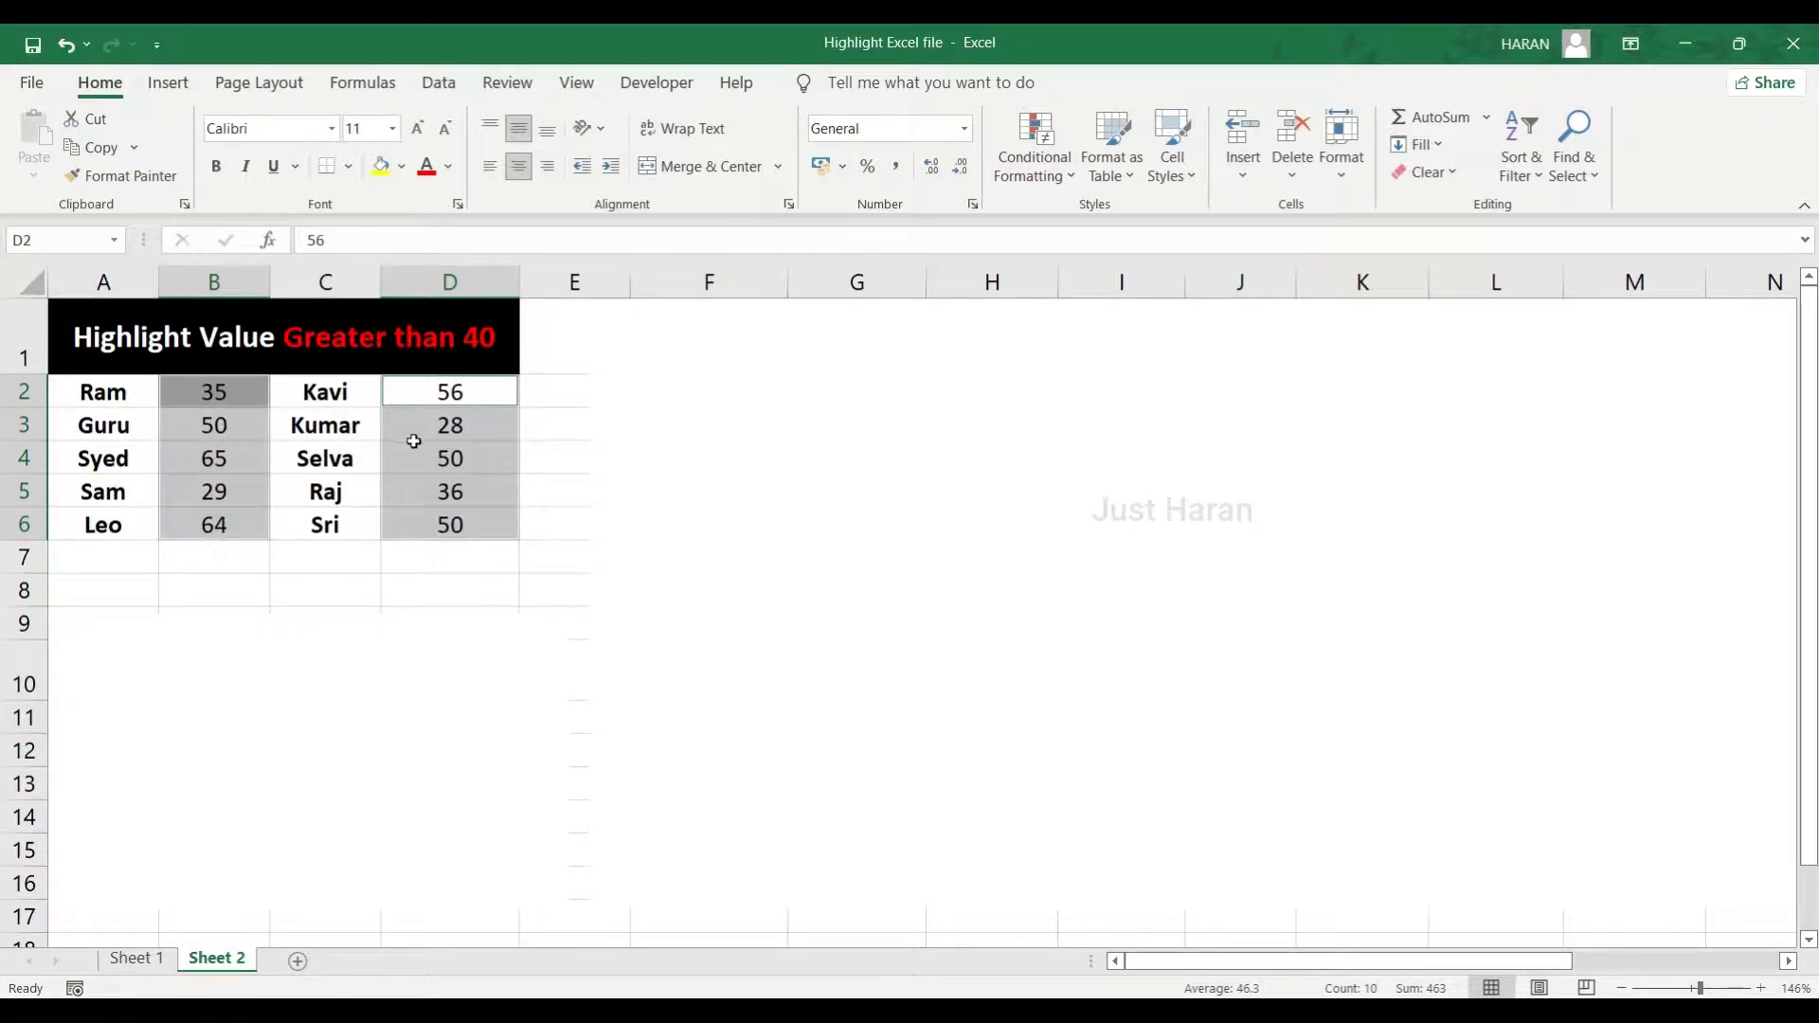
pyautogui.click(1055, 182)
pyautogui.moveTo(1067, 232)
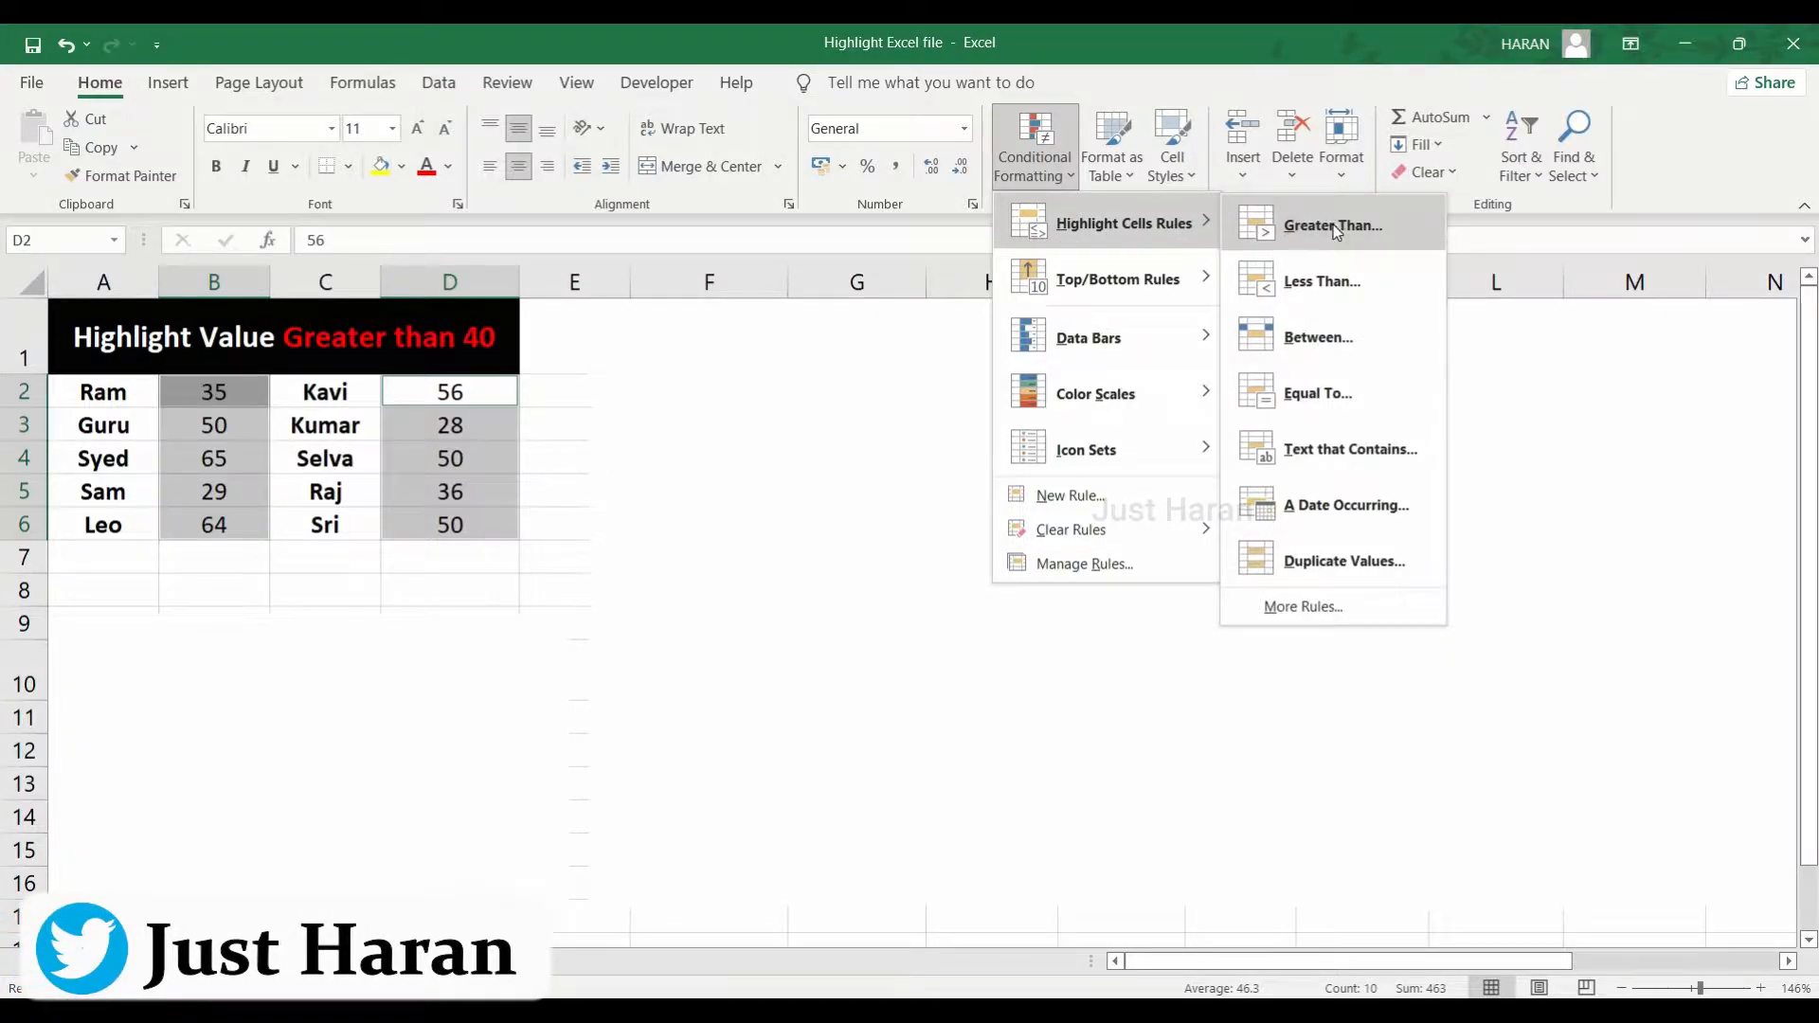
pyautogui.click(1290, 236)
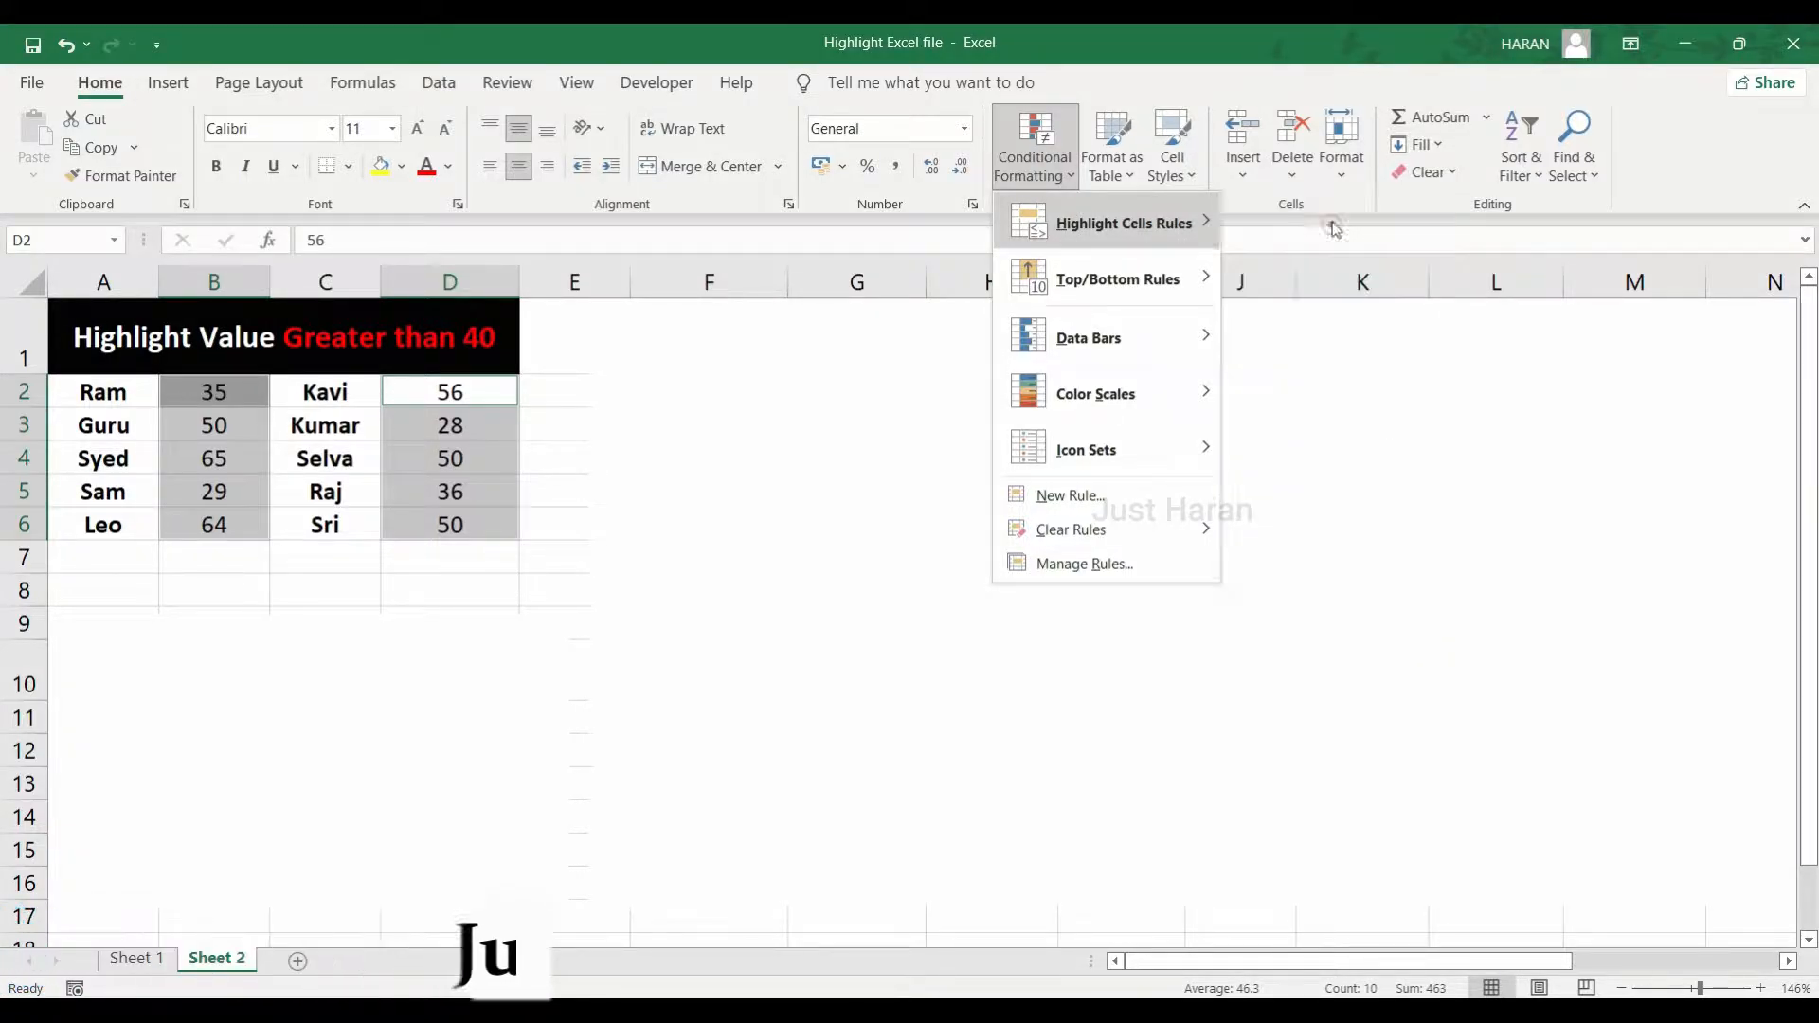
pyautogui.moveTo(983, 201); pyautogui.dragTo(744, 352)
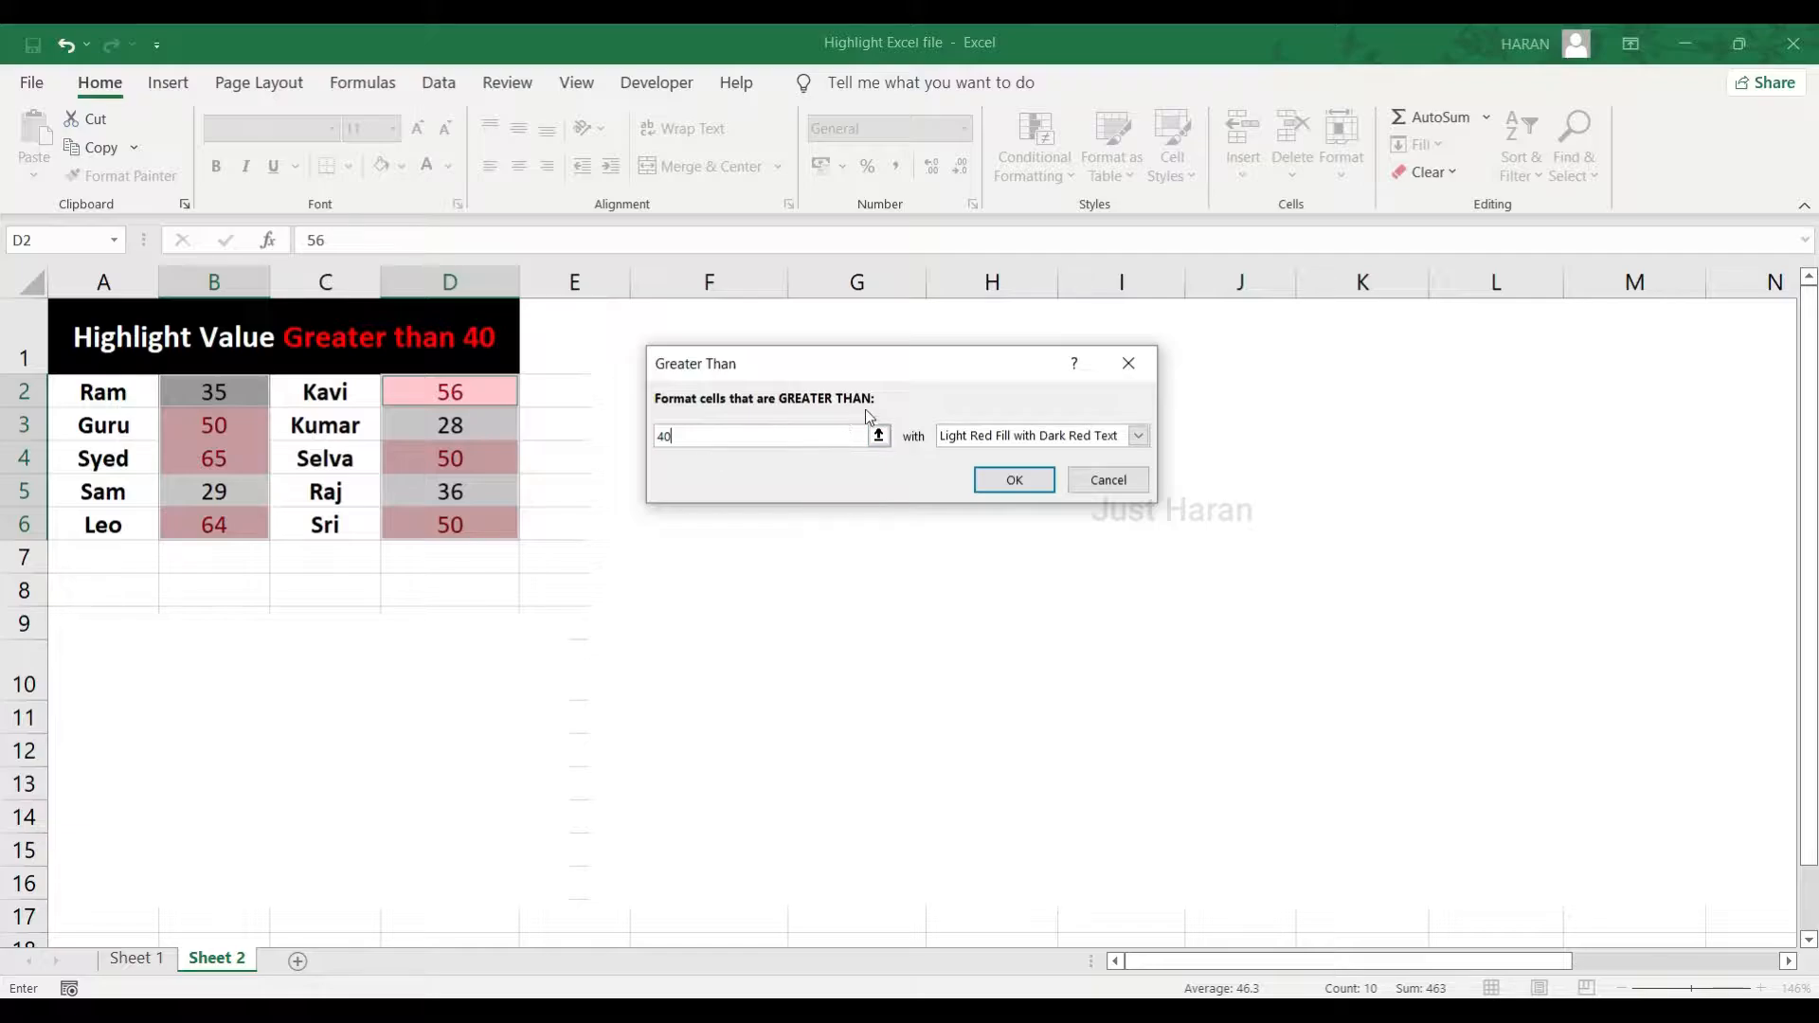
pyautogui.click(1005, 436)
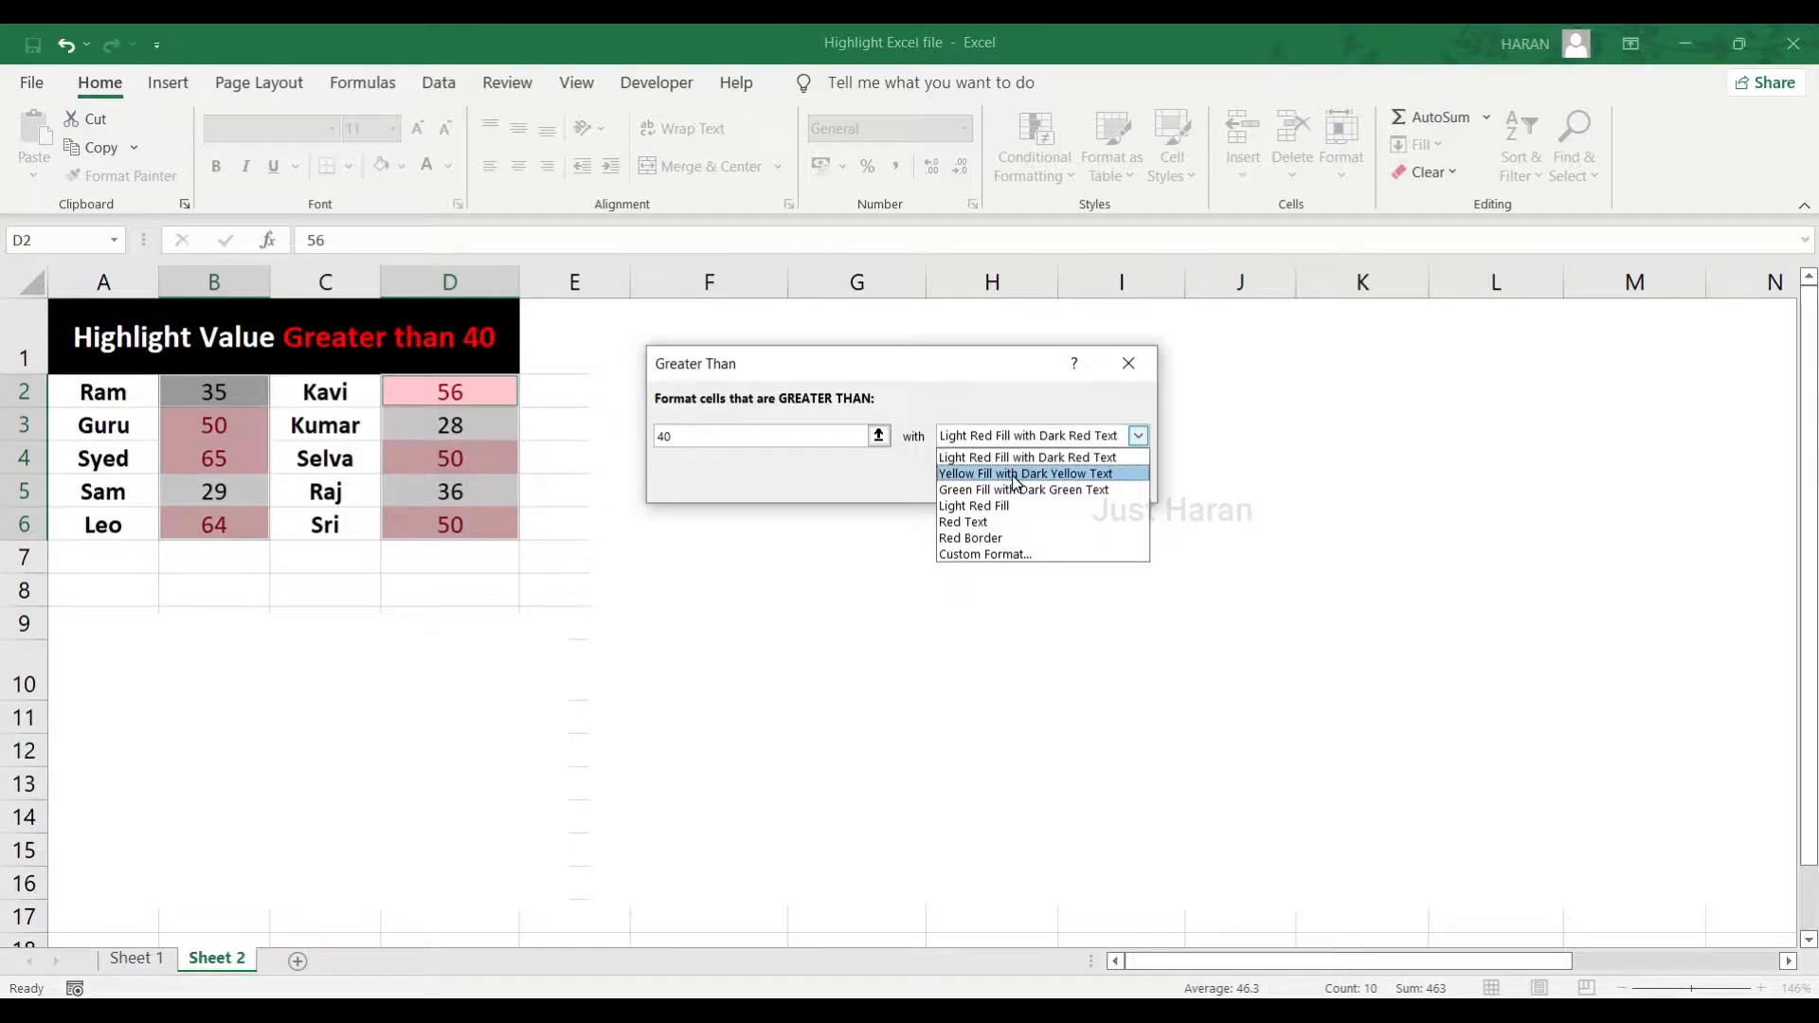
pyautogui.click(971, 555)
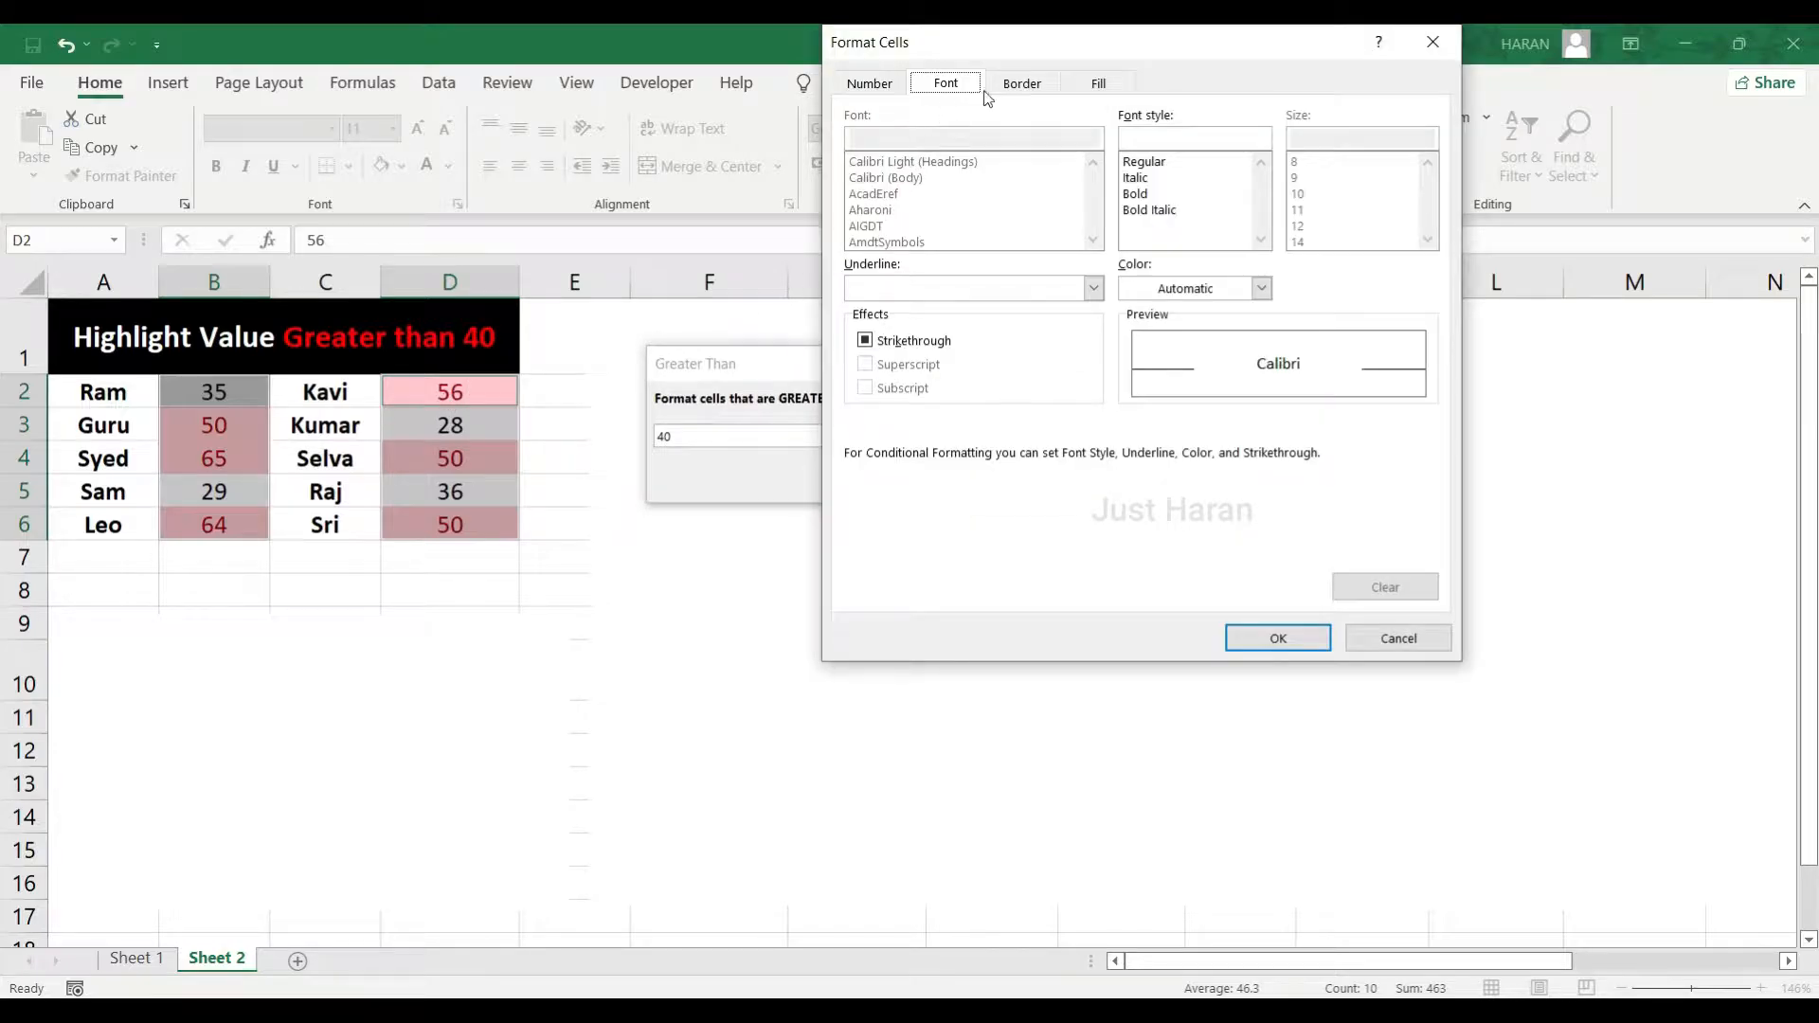
pyautogui.click(1432, 42)
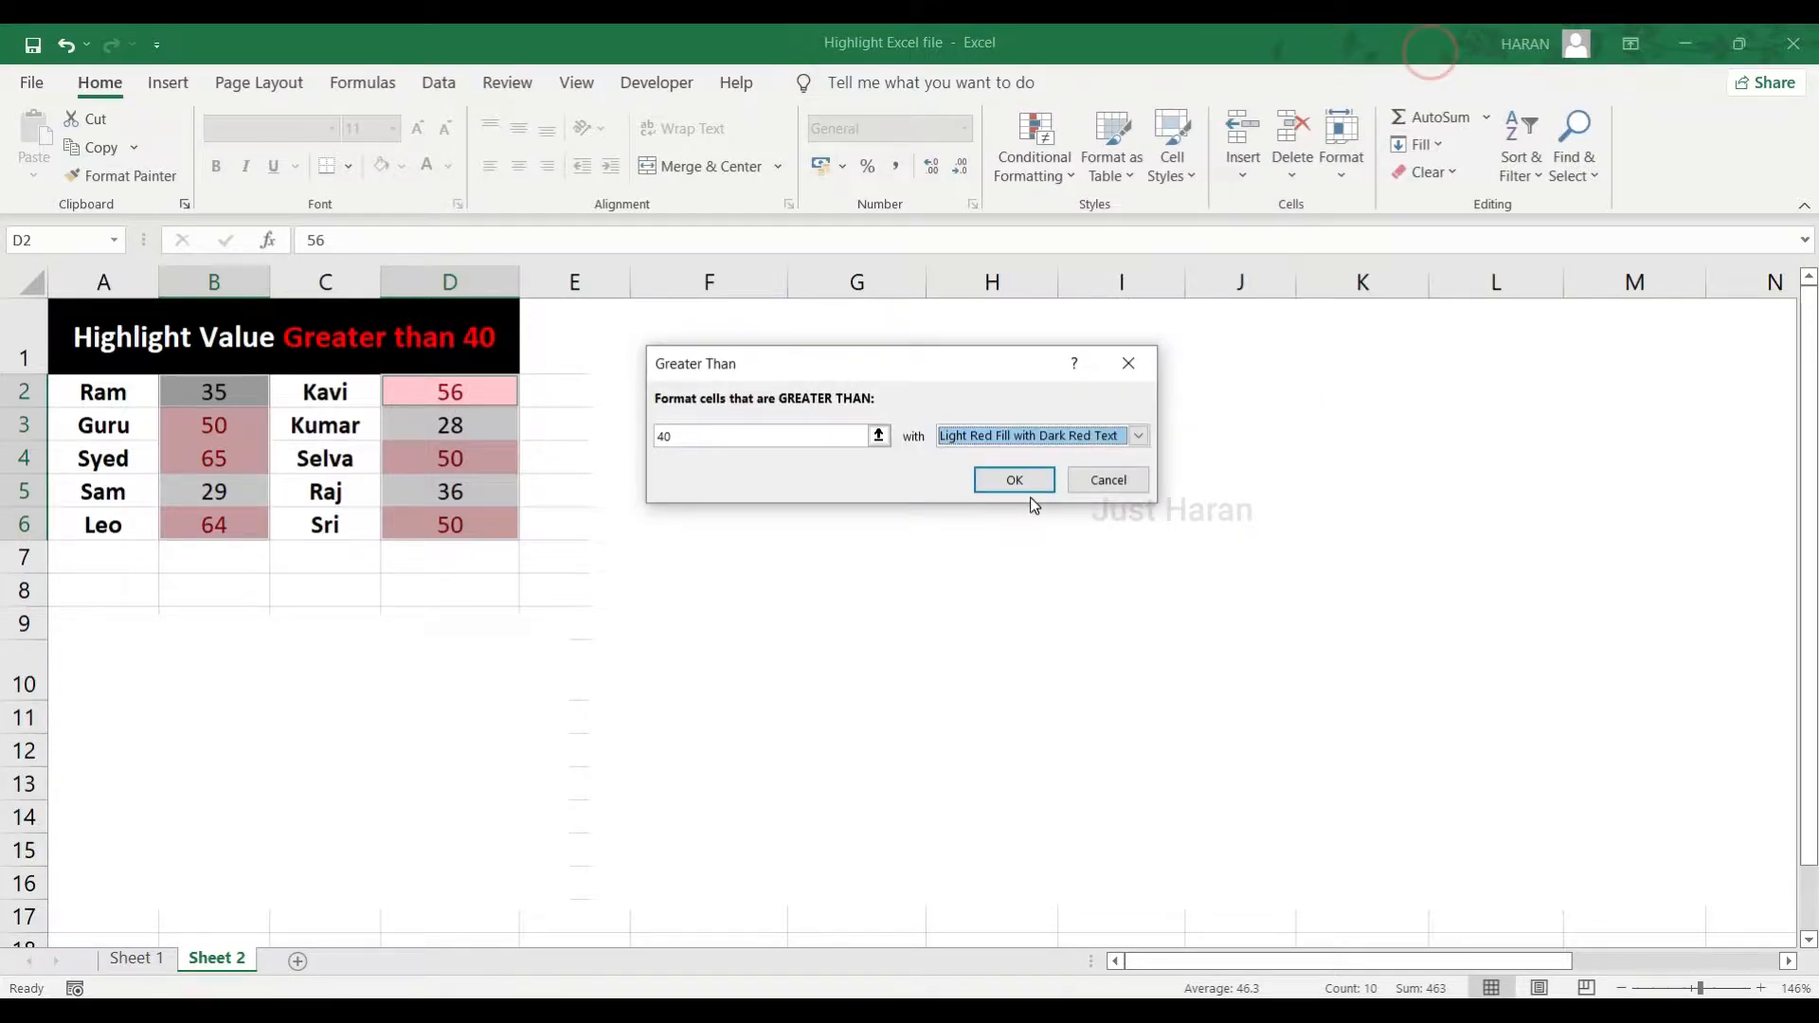
# Step: Set the Greater Than rule's format to Green Fill with Dark Green Text and apply it
pyautogui.click(1136, 436)
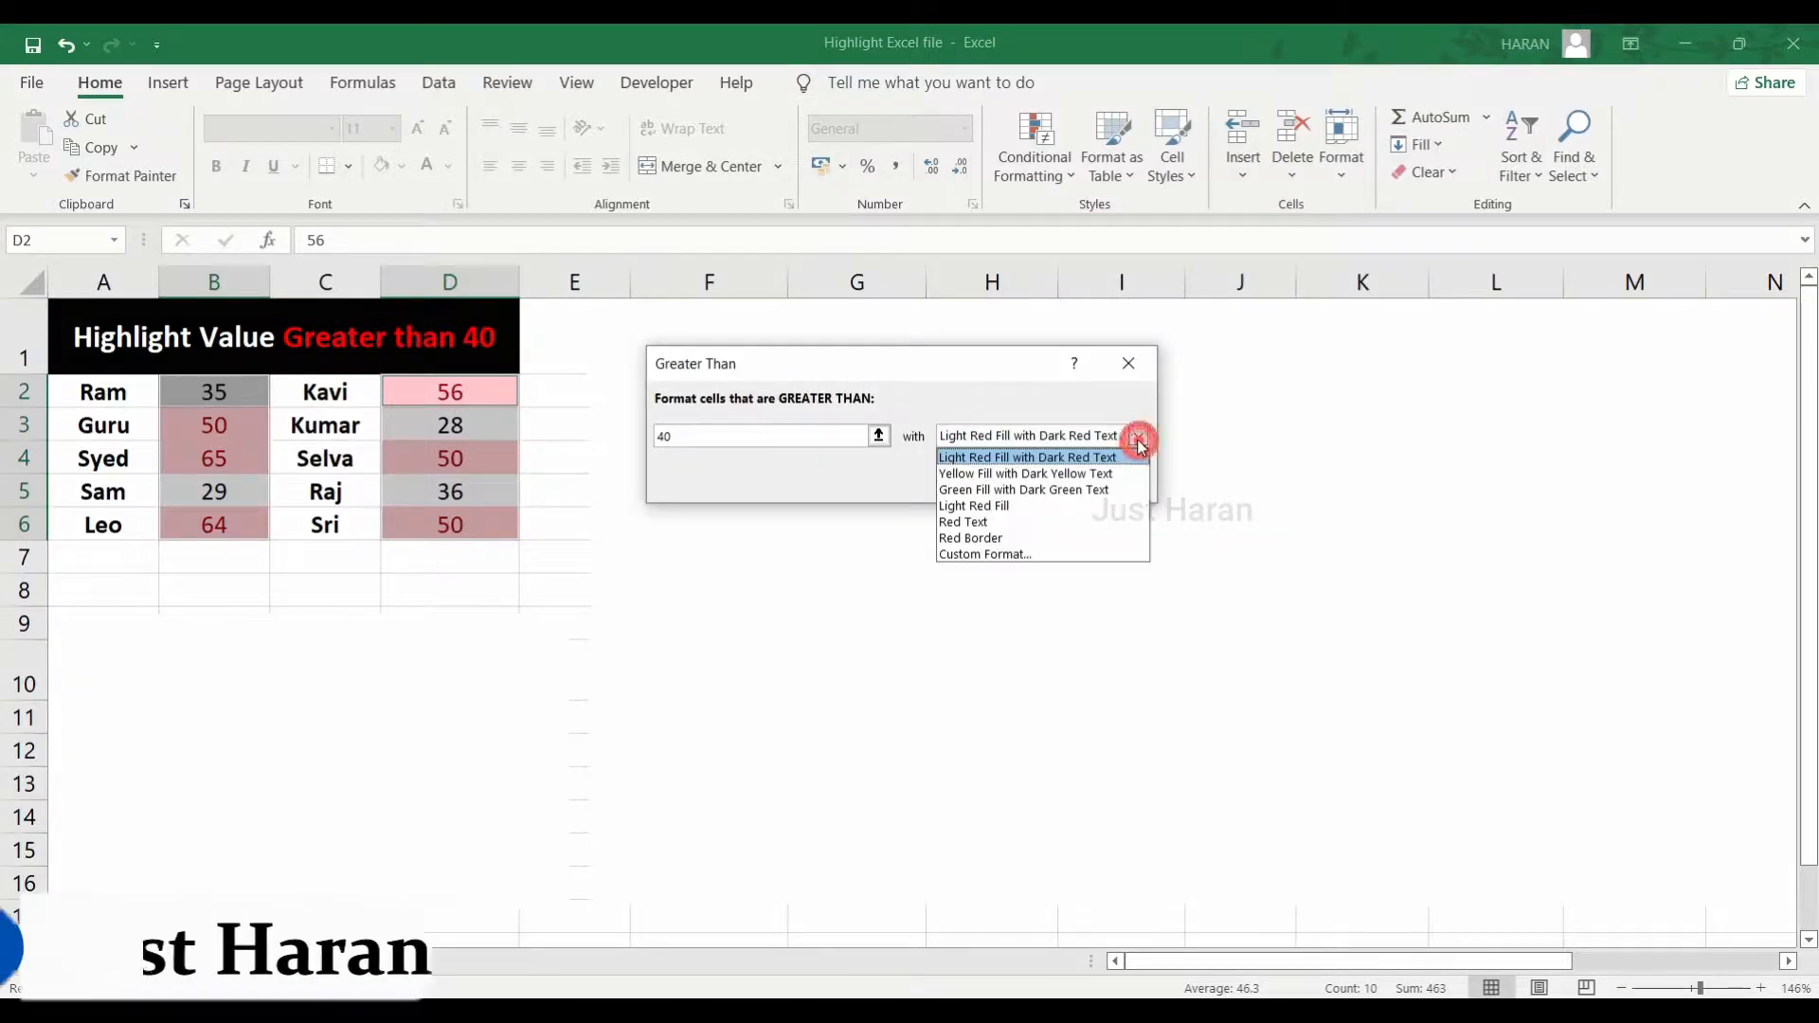
pyautogui.click(958, 491)
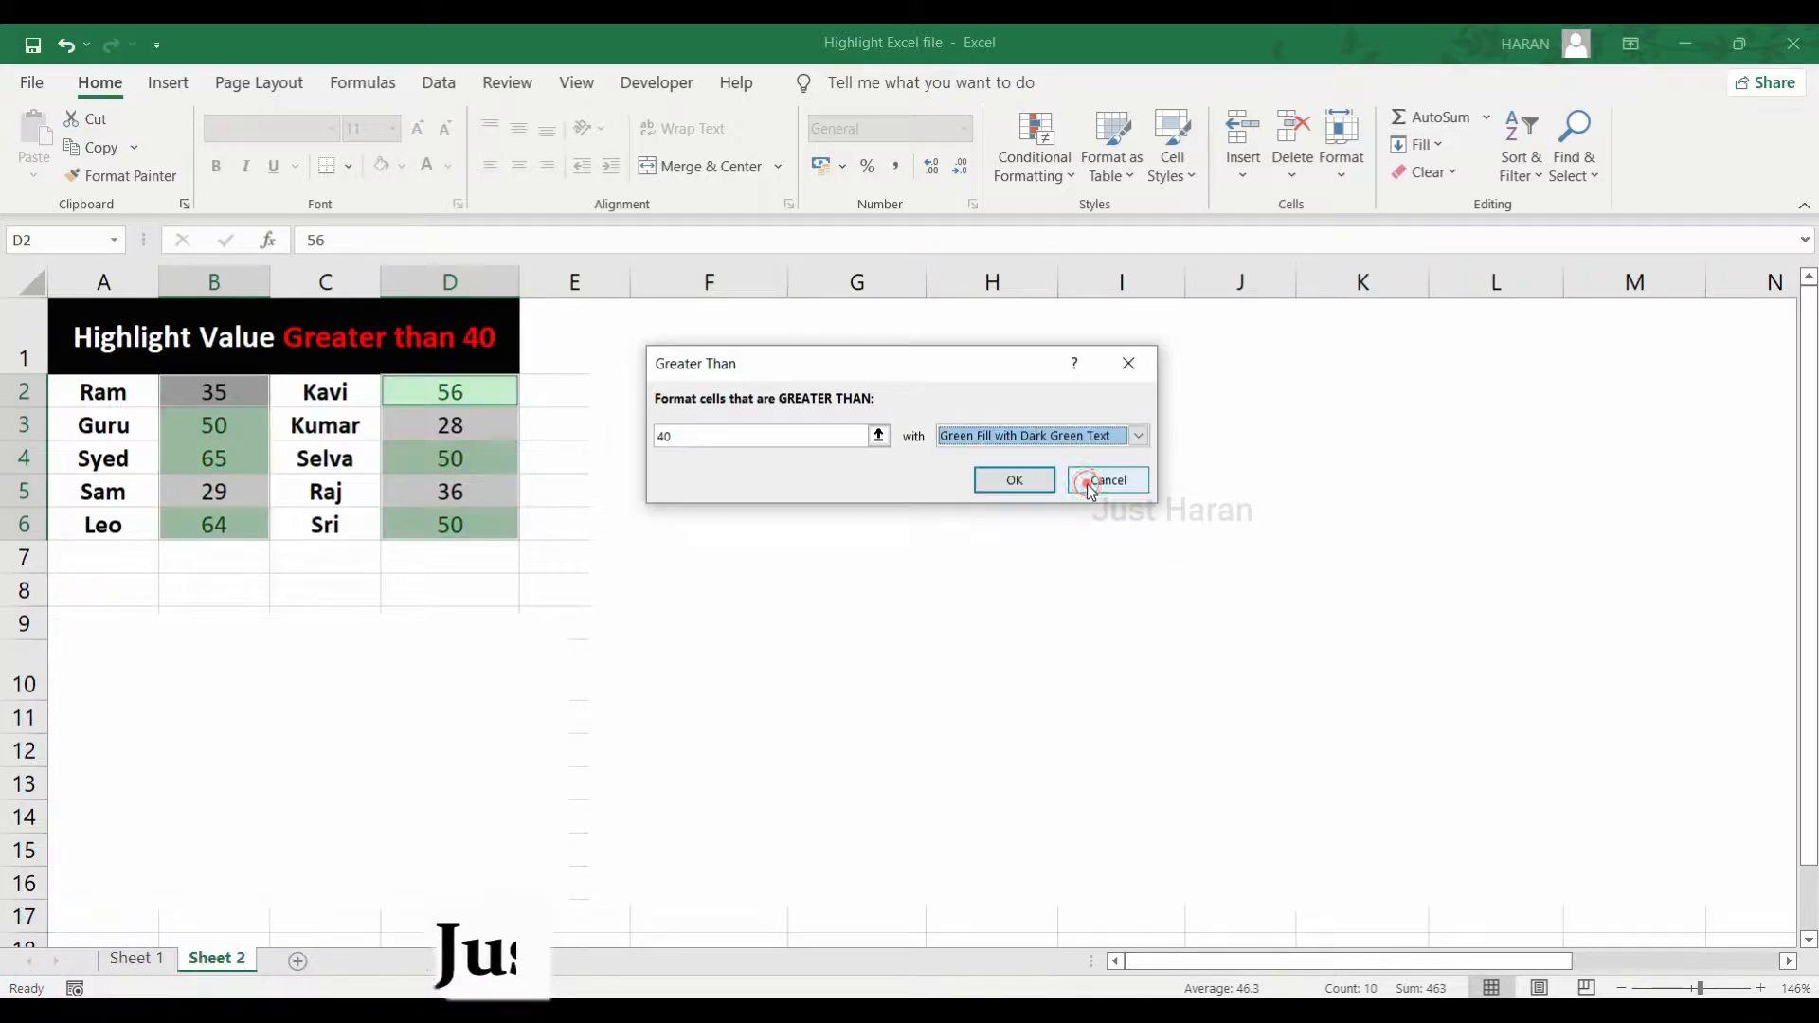
pyautogui.click(1014, 481)
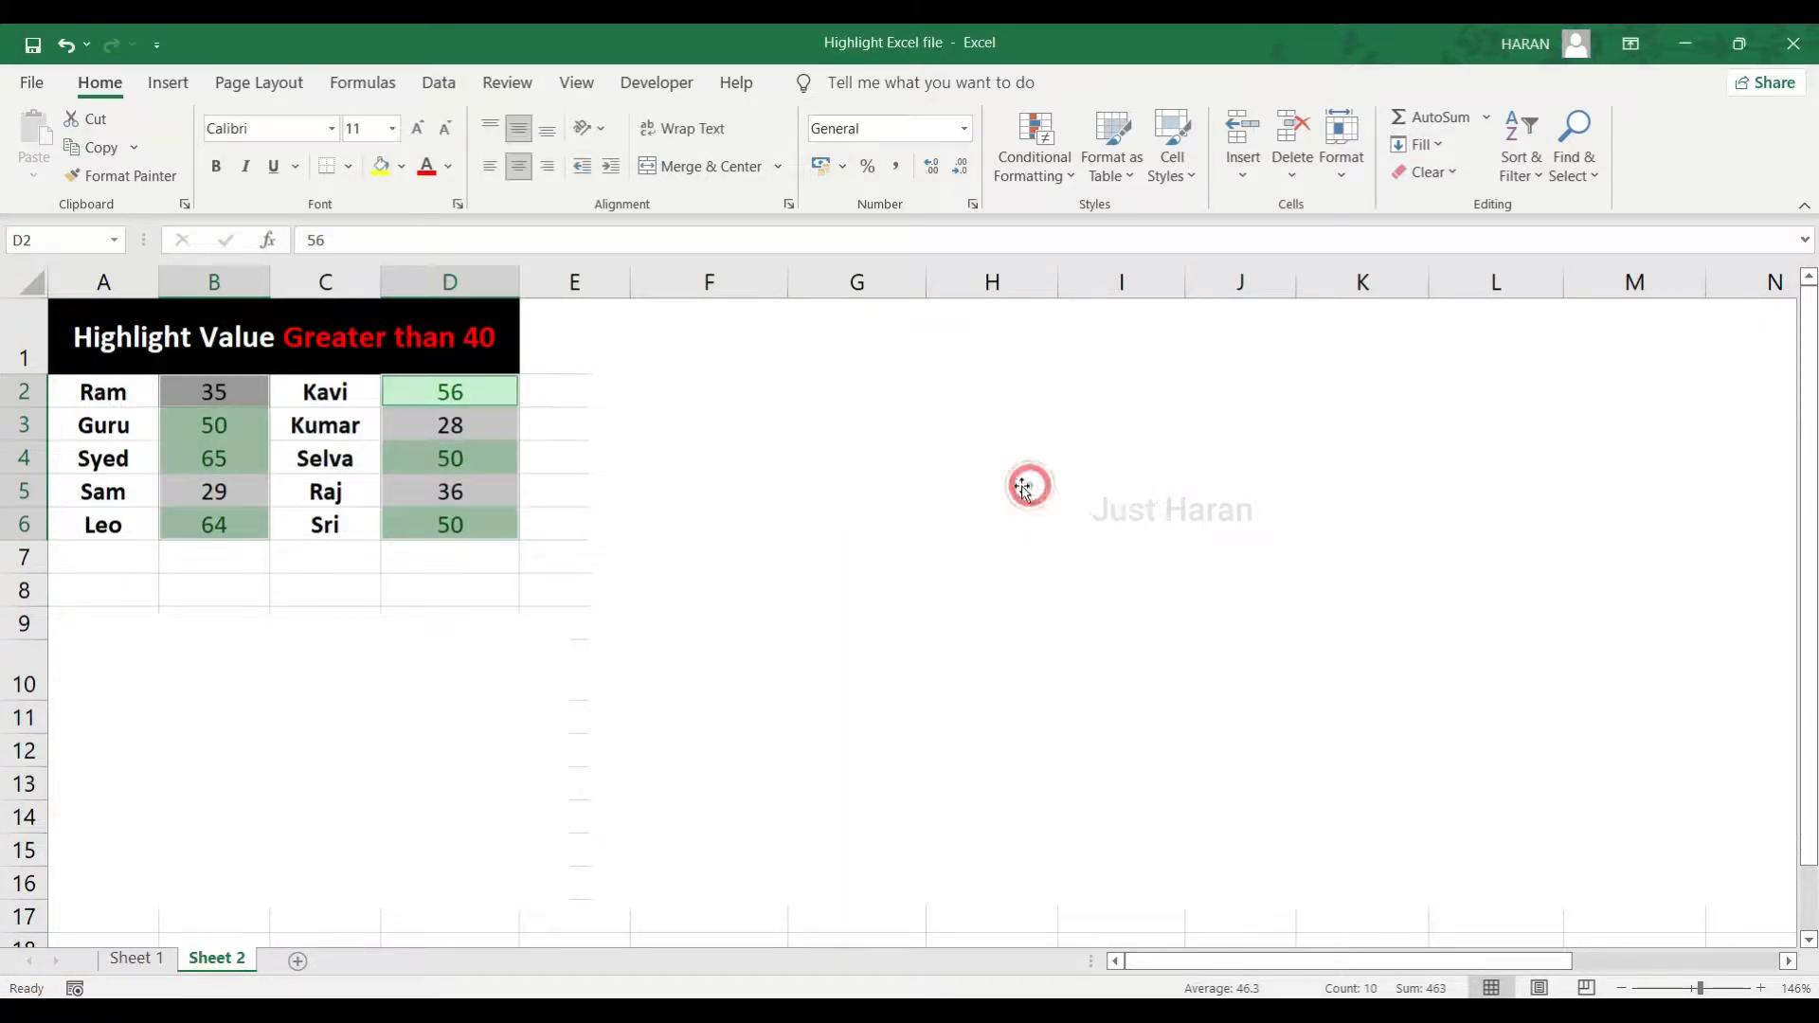
pyautogui.click(389, 599)
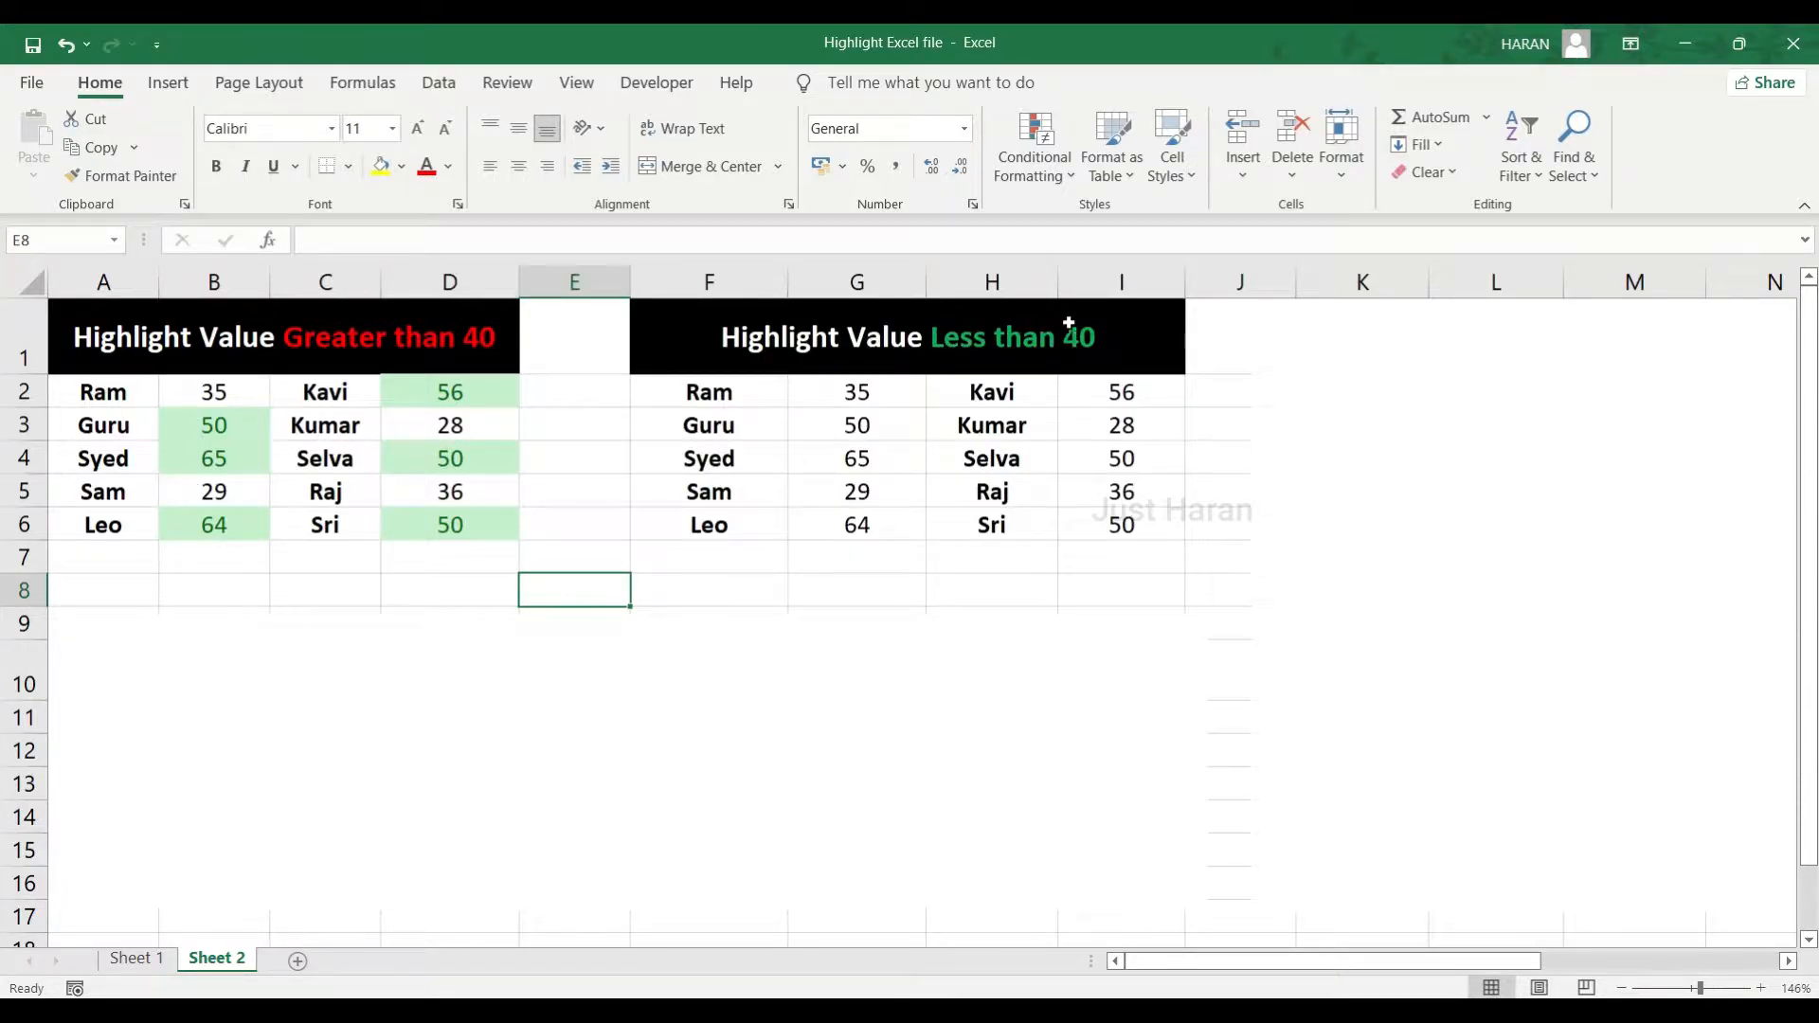
# Step: Start a Less Than highlight rule with the value 40 for the numbers in G2:G6 and I2:I6
pyautogui.click(744, 557)
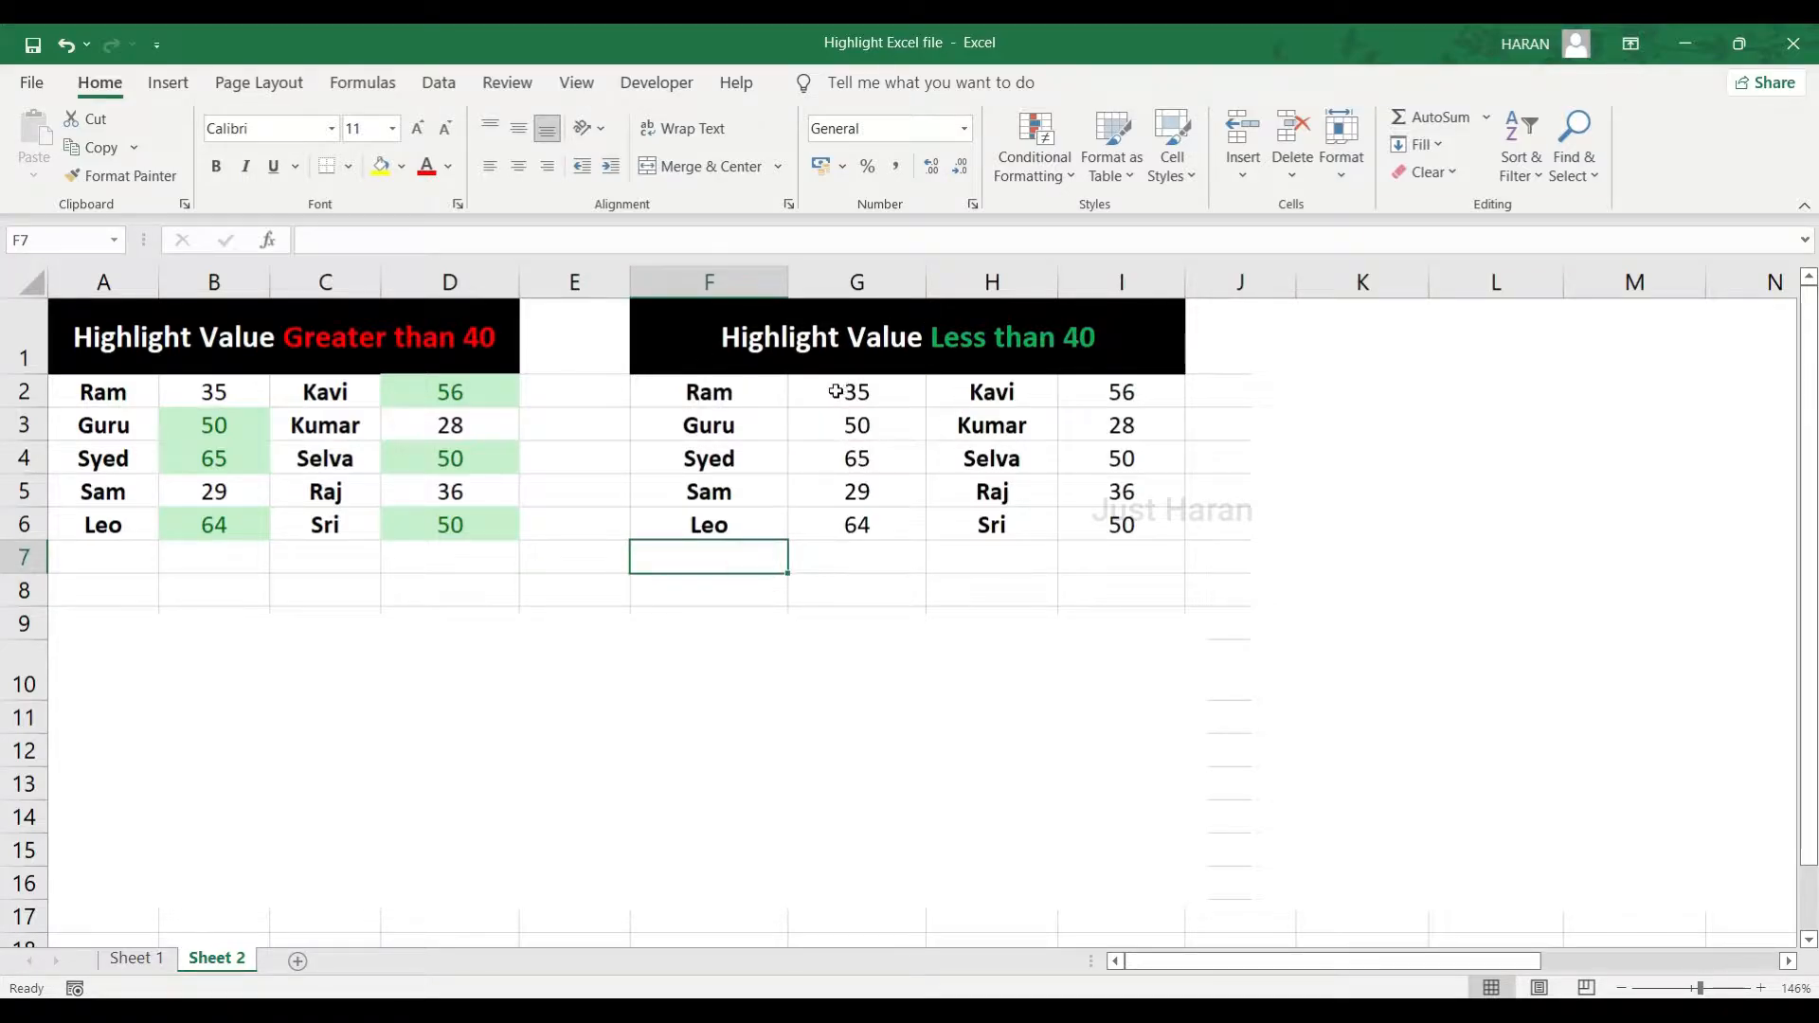
pyautogui.moveTo(882, 395); pyautogui.dragTo(868, 511)
pyautogui.moveTo(1121, 392); pyautogui.dragTo(1122, 524)
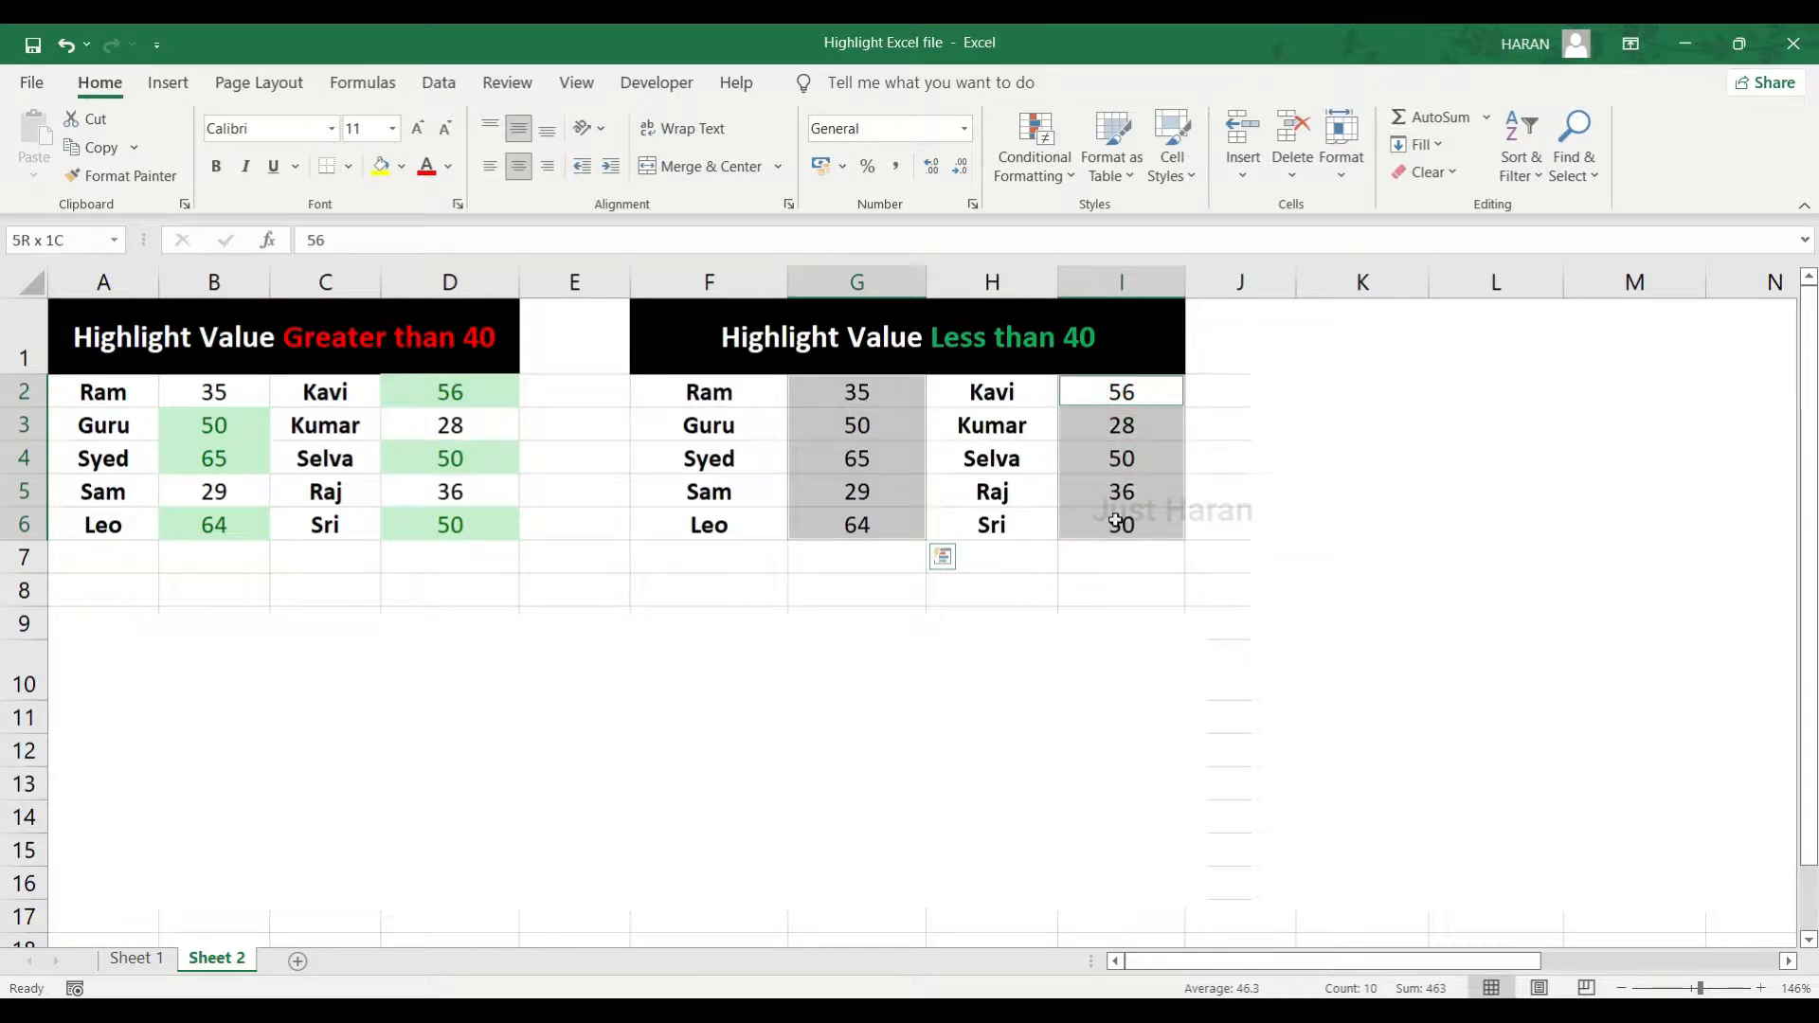
pyautogui.click(1040, 175)
pyautogui.moveTo(1079, 245)
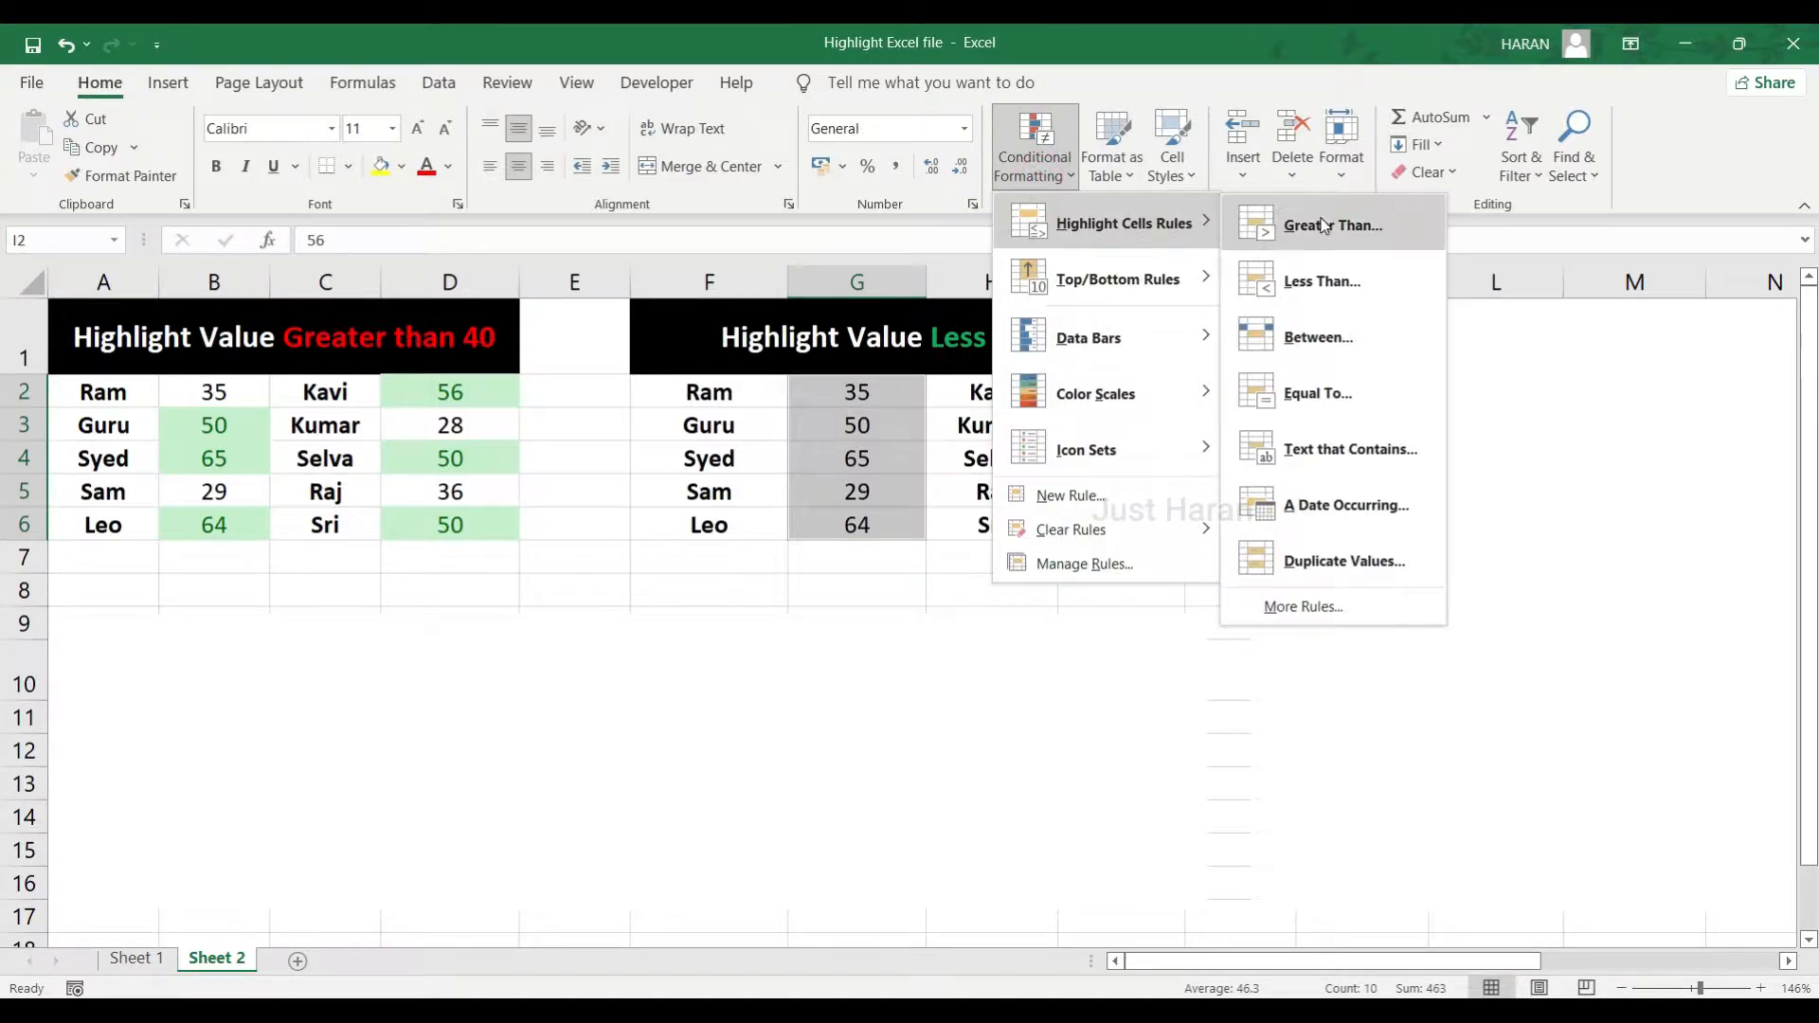
pyautogui.click(1313, 285)
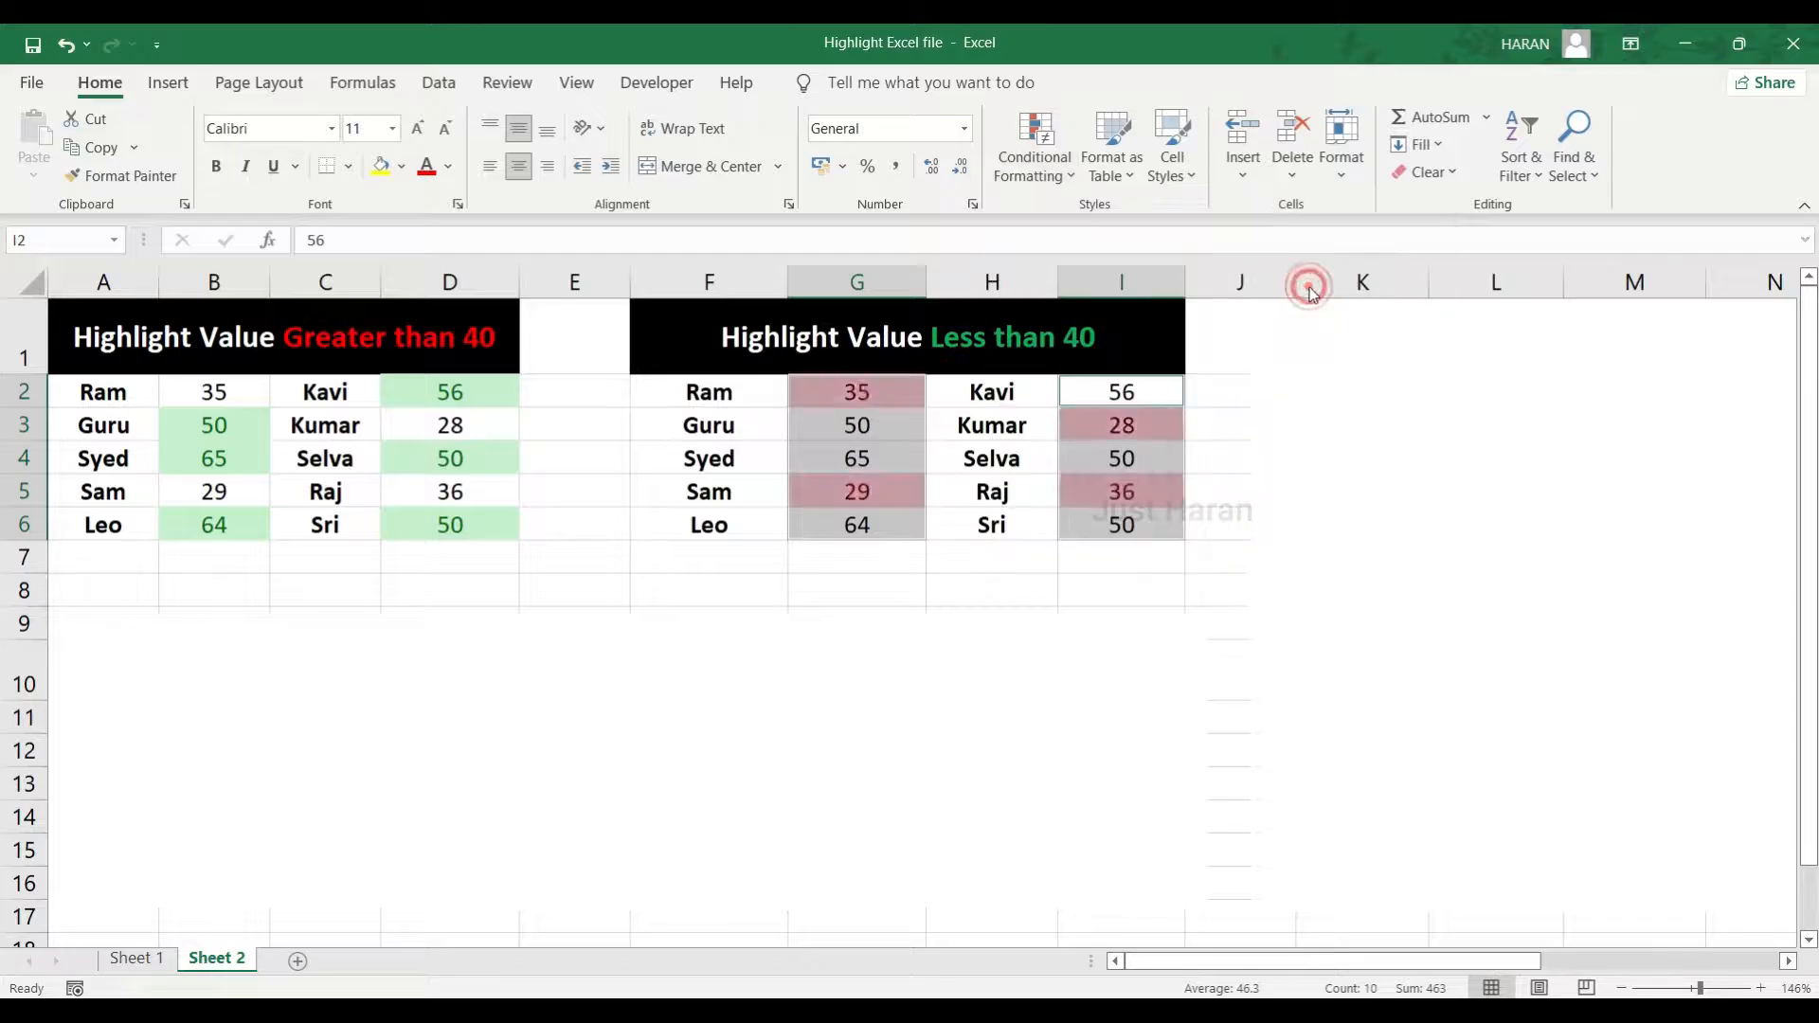
pyautogui.moveTo(812, 358)
pyautogui.mouseDown()
pyautogui.moveTo(808, 378)
pyautogui.moveTo(826, 368)
pyautogui.mouseUp()
pyautogui.write('40')
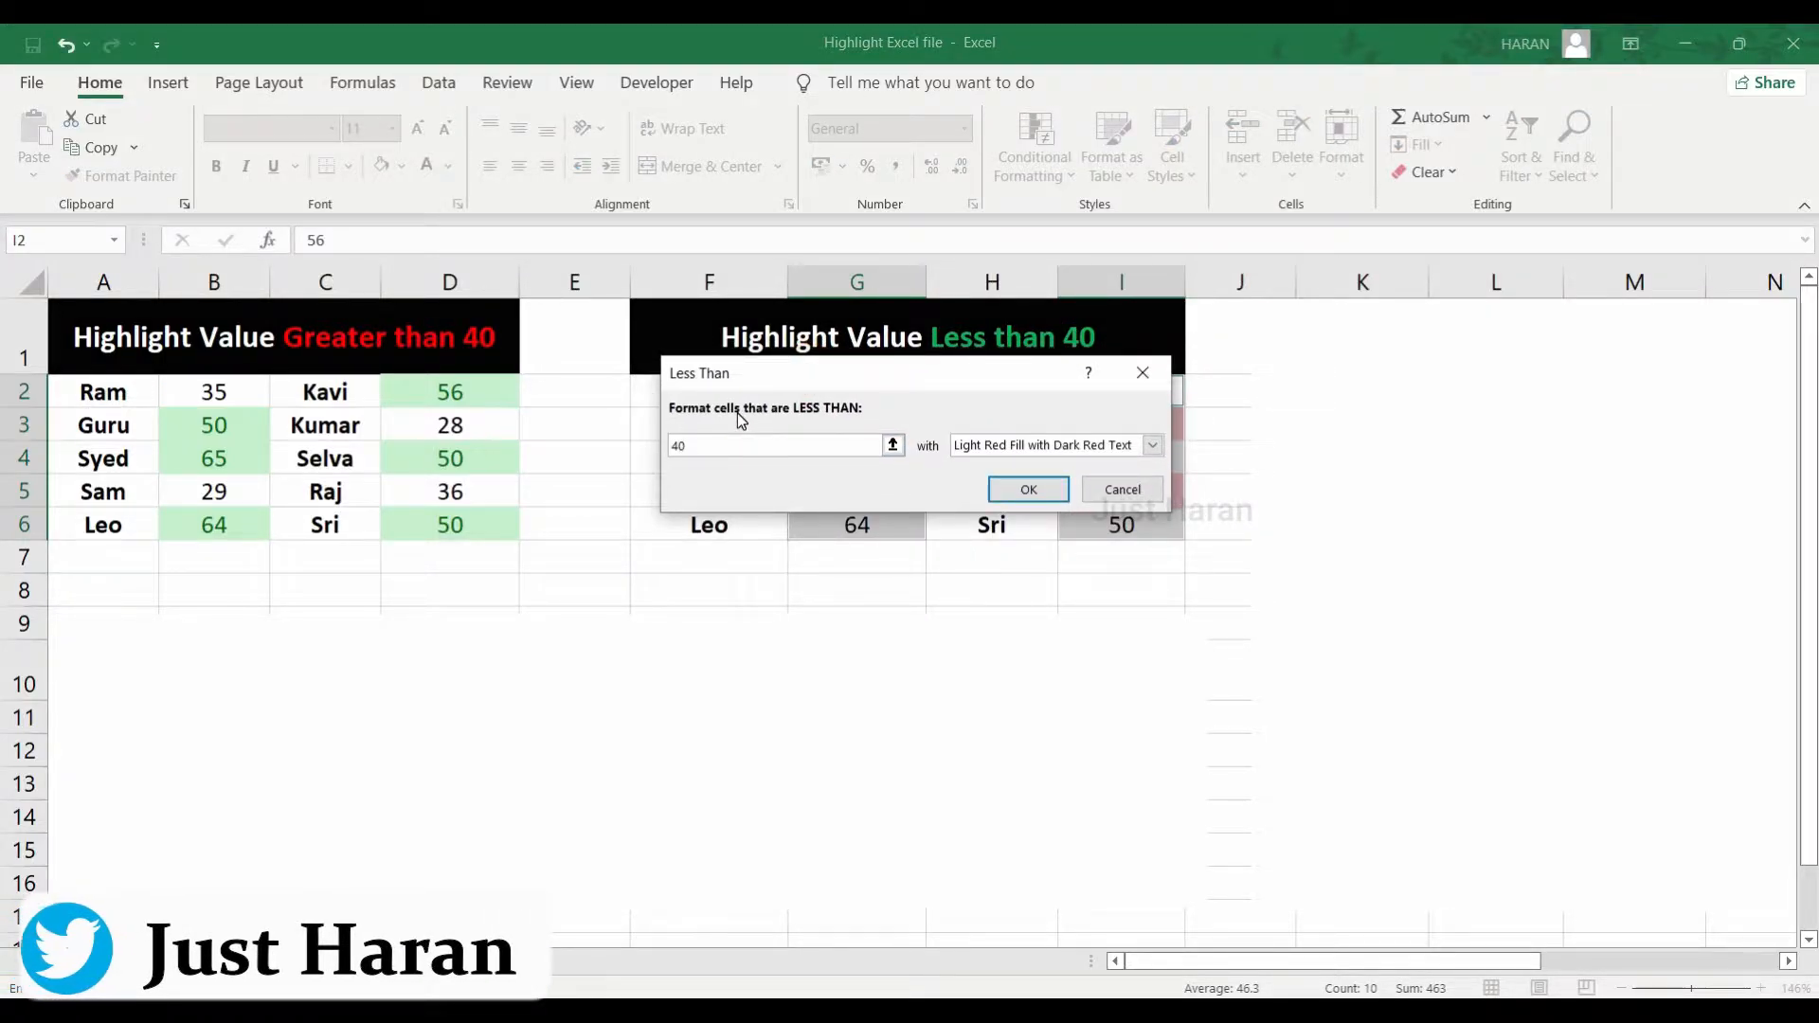
# Step: Set the Less Than rule's format to Yellow Fill with Dark Yellow Text and apply it
pyautogui.click(1152, 444)
pyautogui.click(1062, 520)
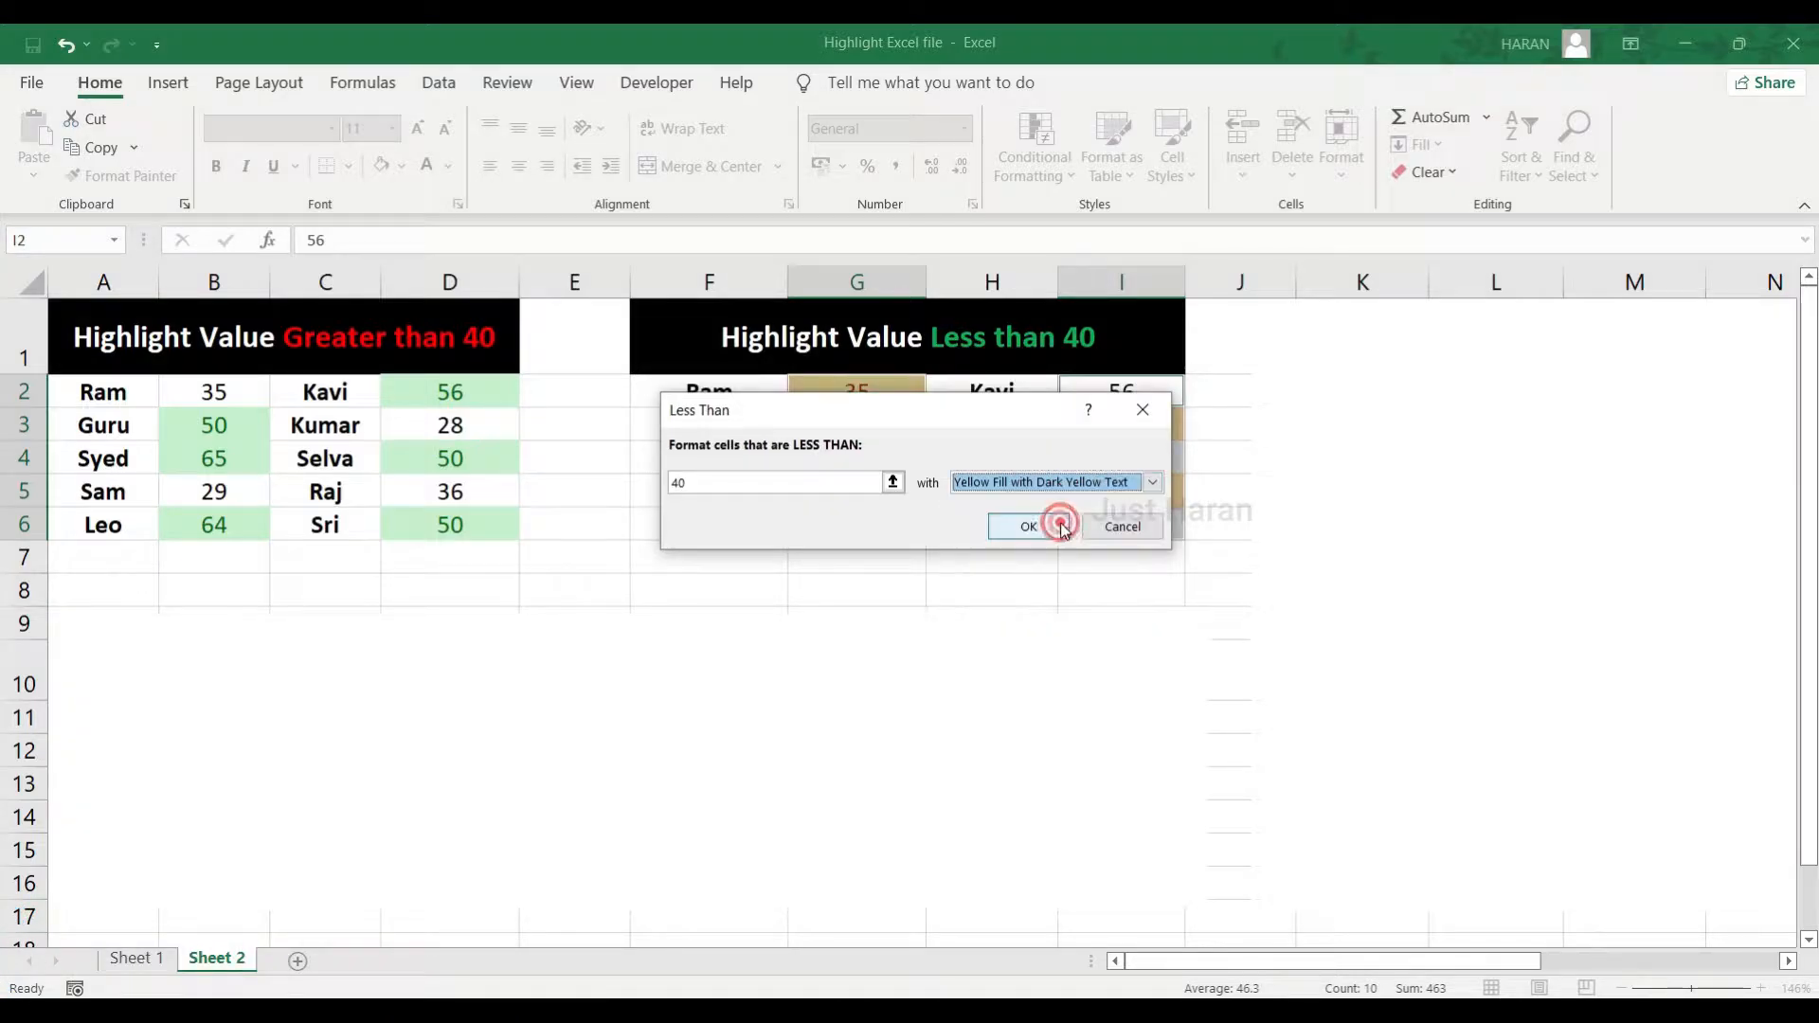
pyautogui.click(1023, 532)
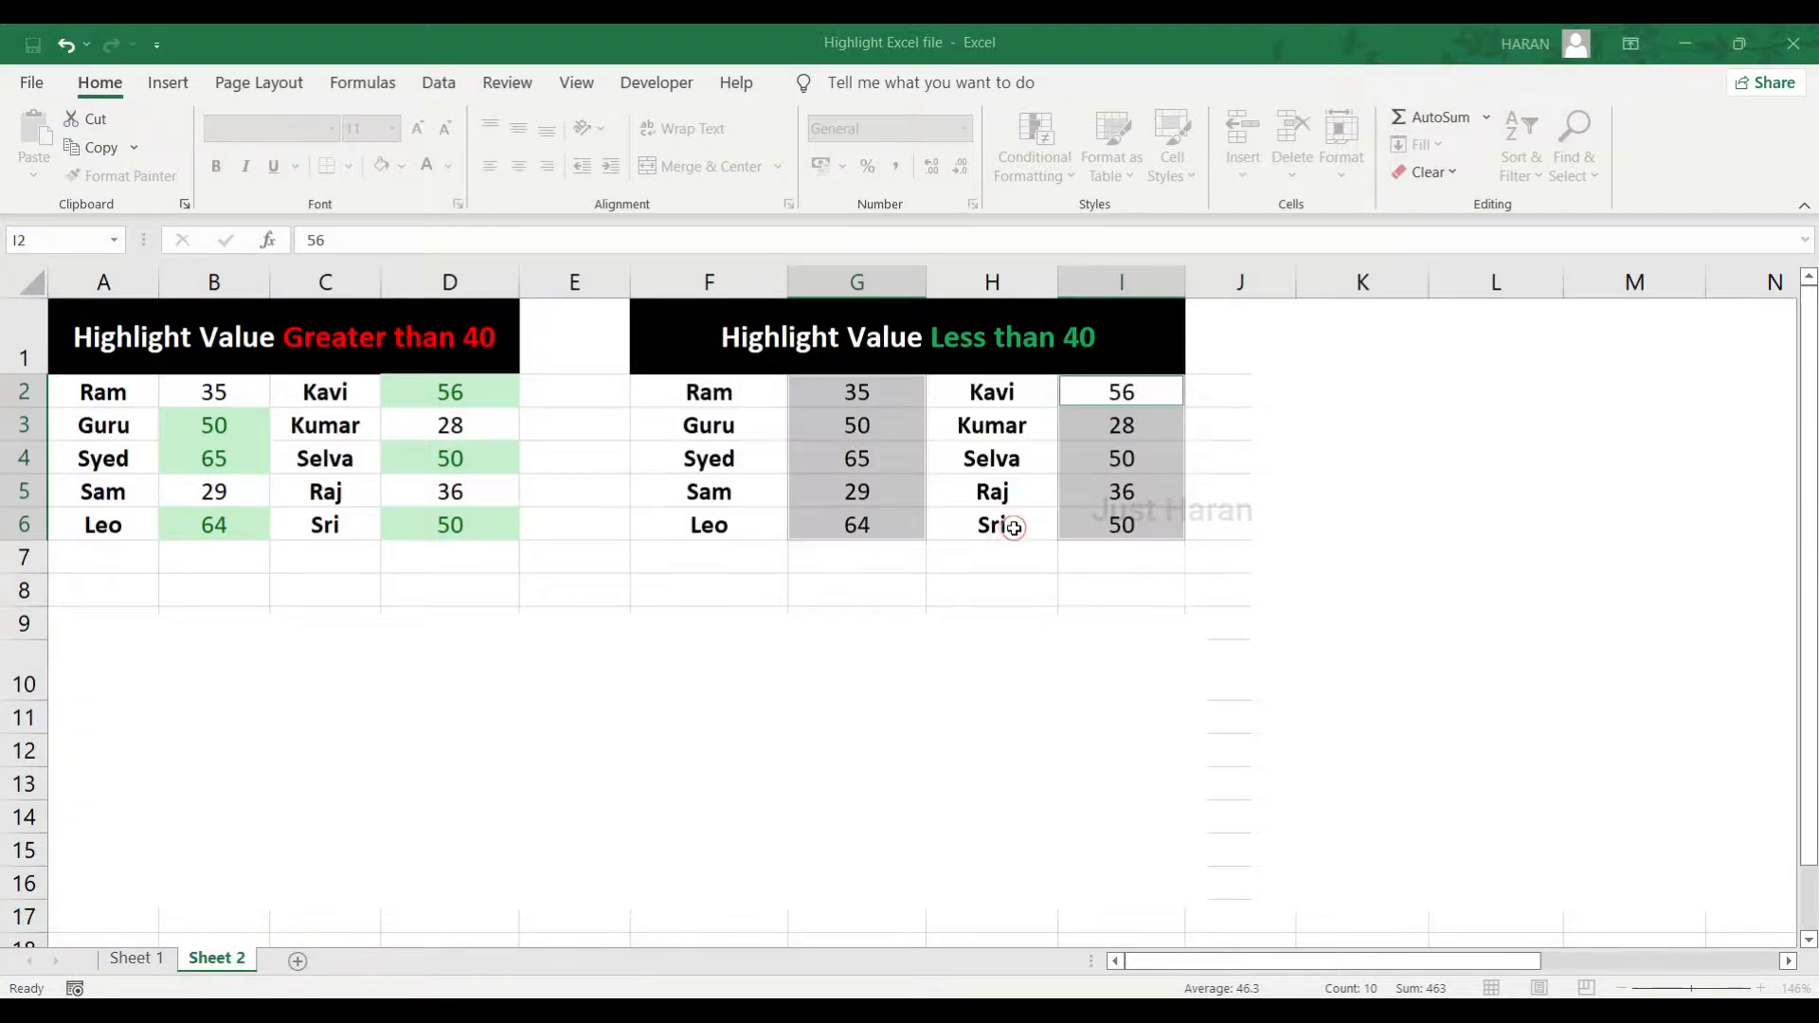
pyautogui.click(1000, 599)
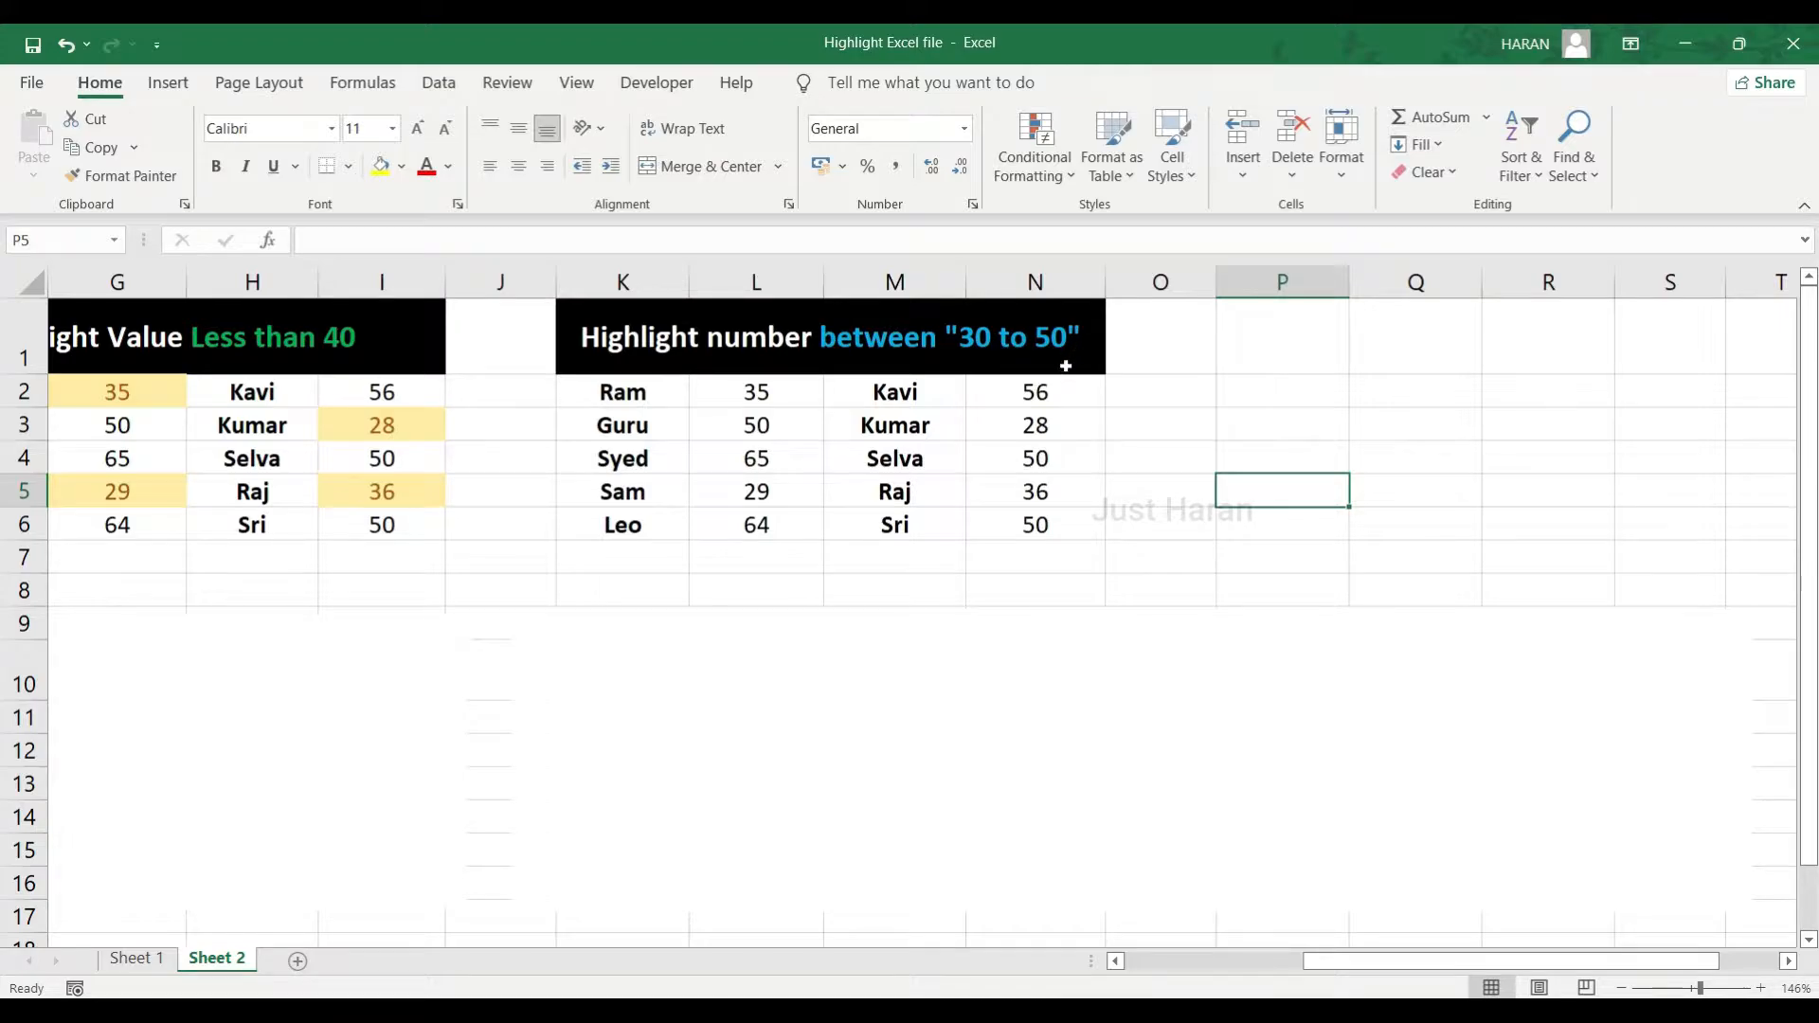
# Step: Start a Between highlight rule from 30 to 50 for the numbers in L2:L6 and N2:N6
pyautogui.moveTo(1042, 526); pyautogui.dragTo(947, 524)
pyautogui.moveTo(758, 393); pyautogui.dragTo(790, 515)
pyautogui.moveTo(1004, 388); pyautogui.dragTo(1033, 524)
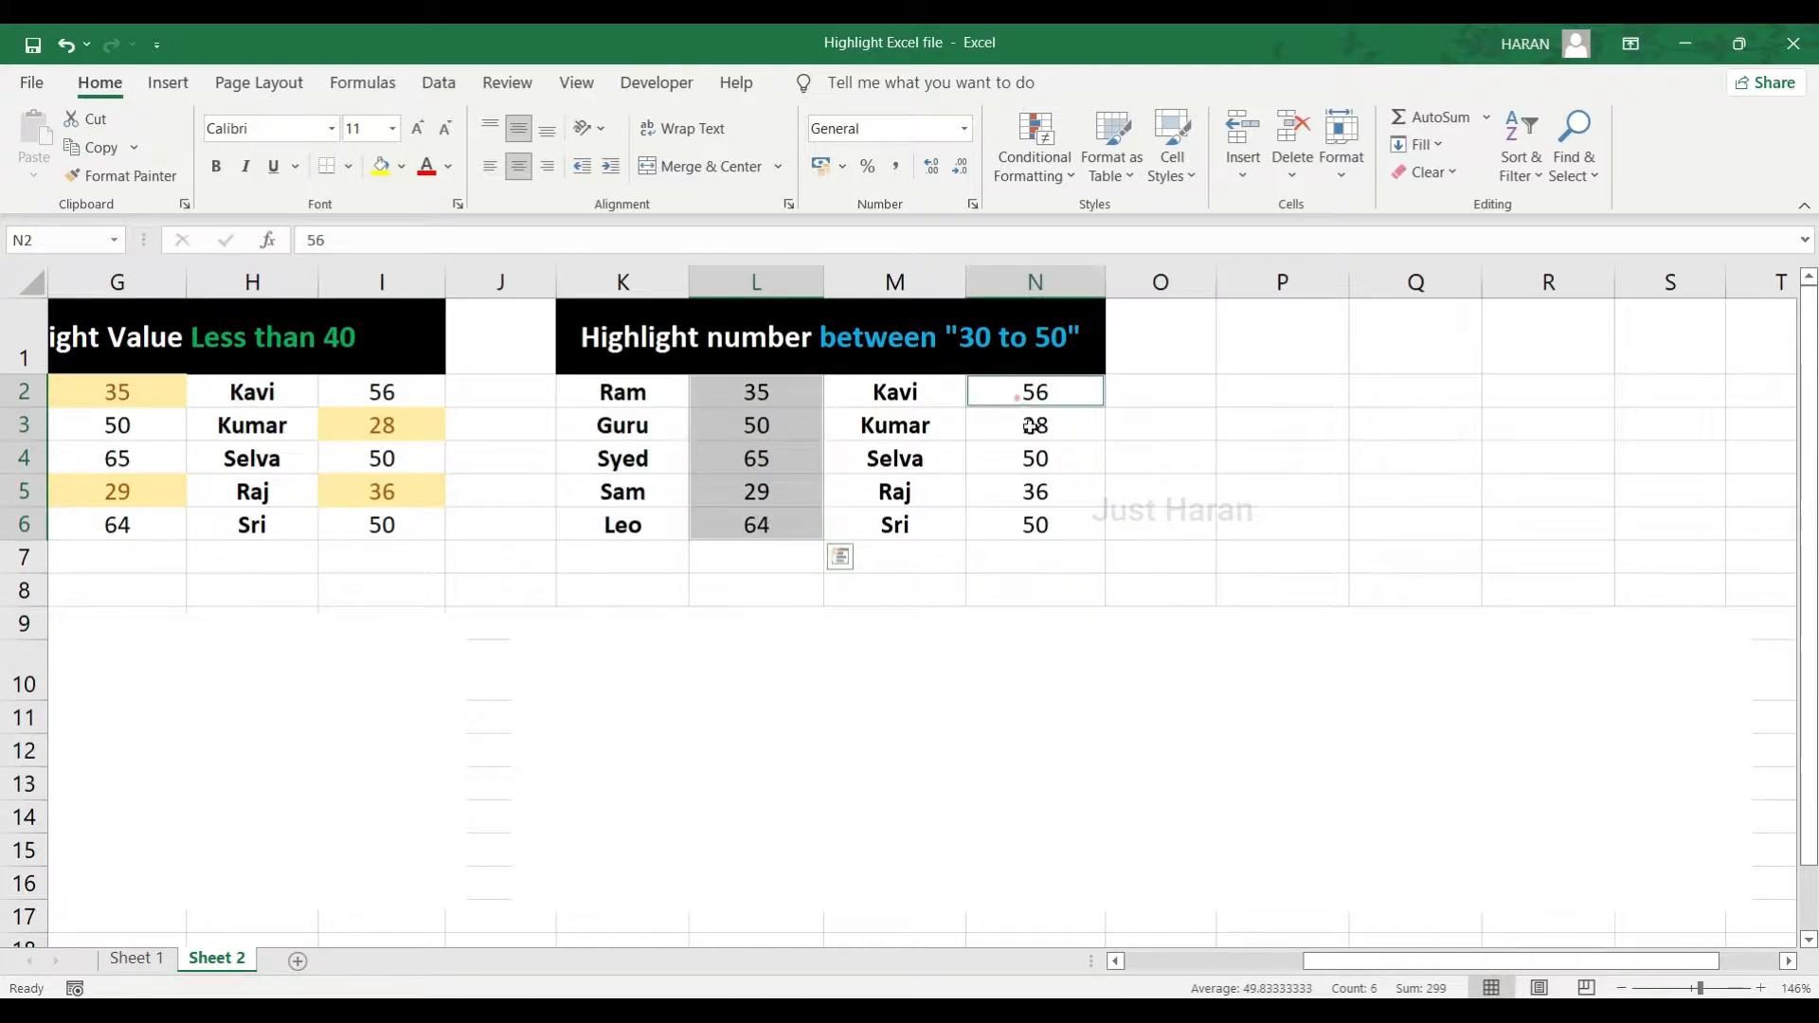
pyautogui.click(1034, 151)
pyautogui.moveTo(1085, 231)
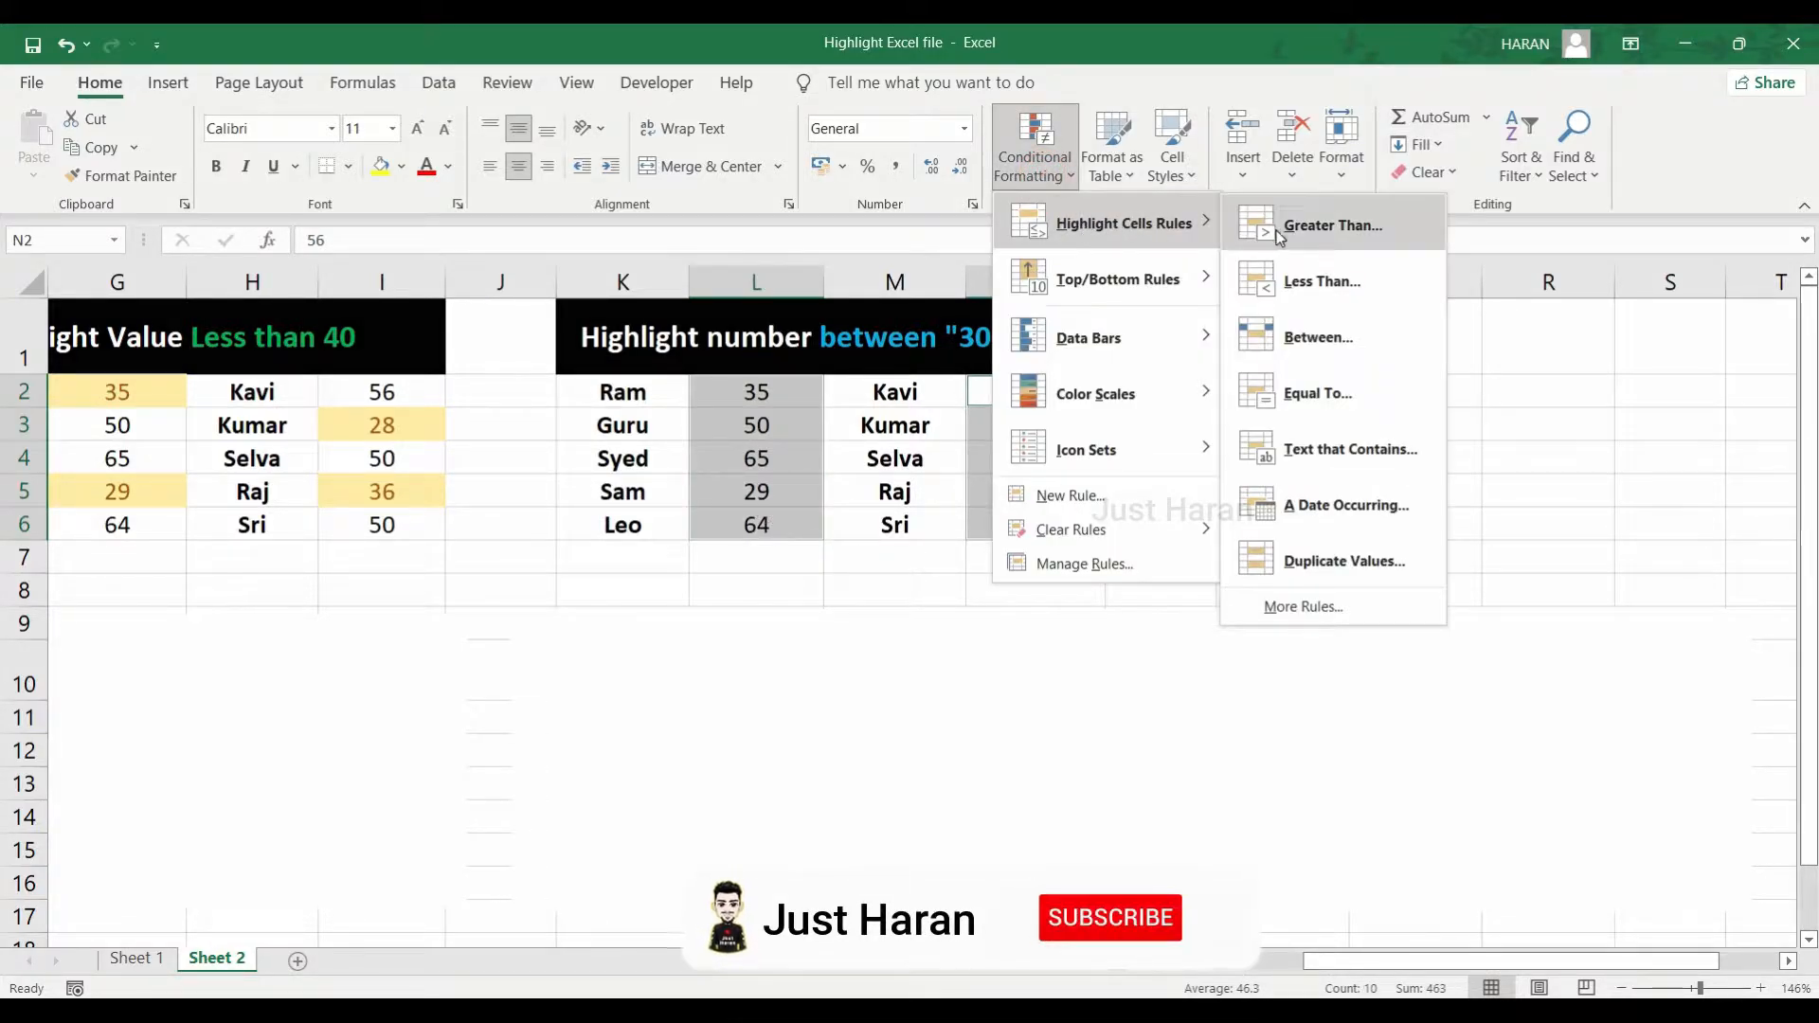
pyautogui.click(1350, 339)
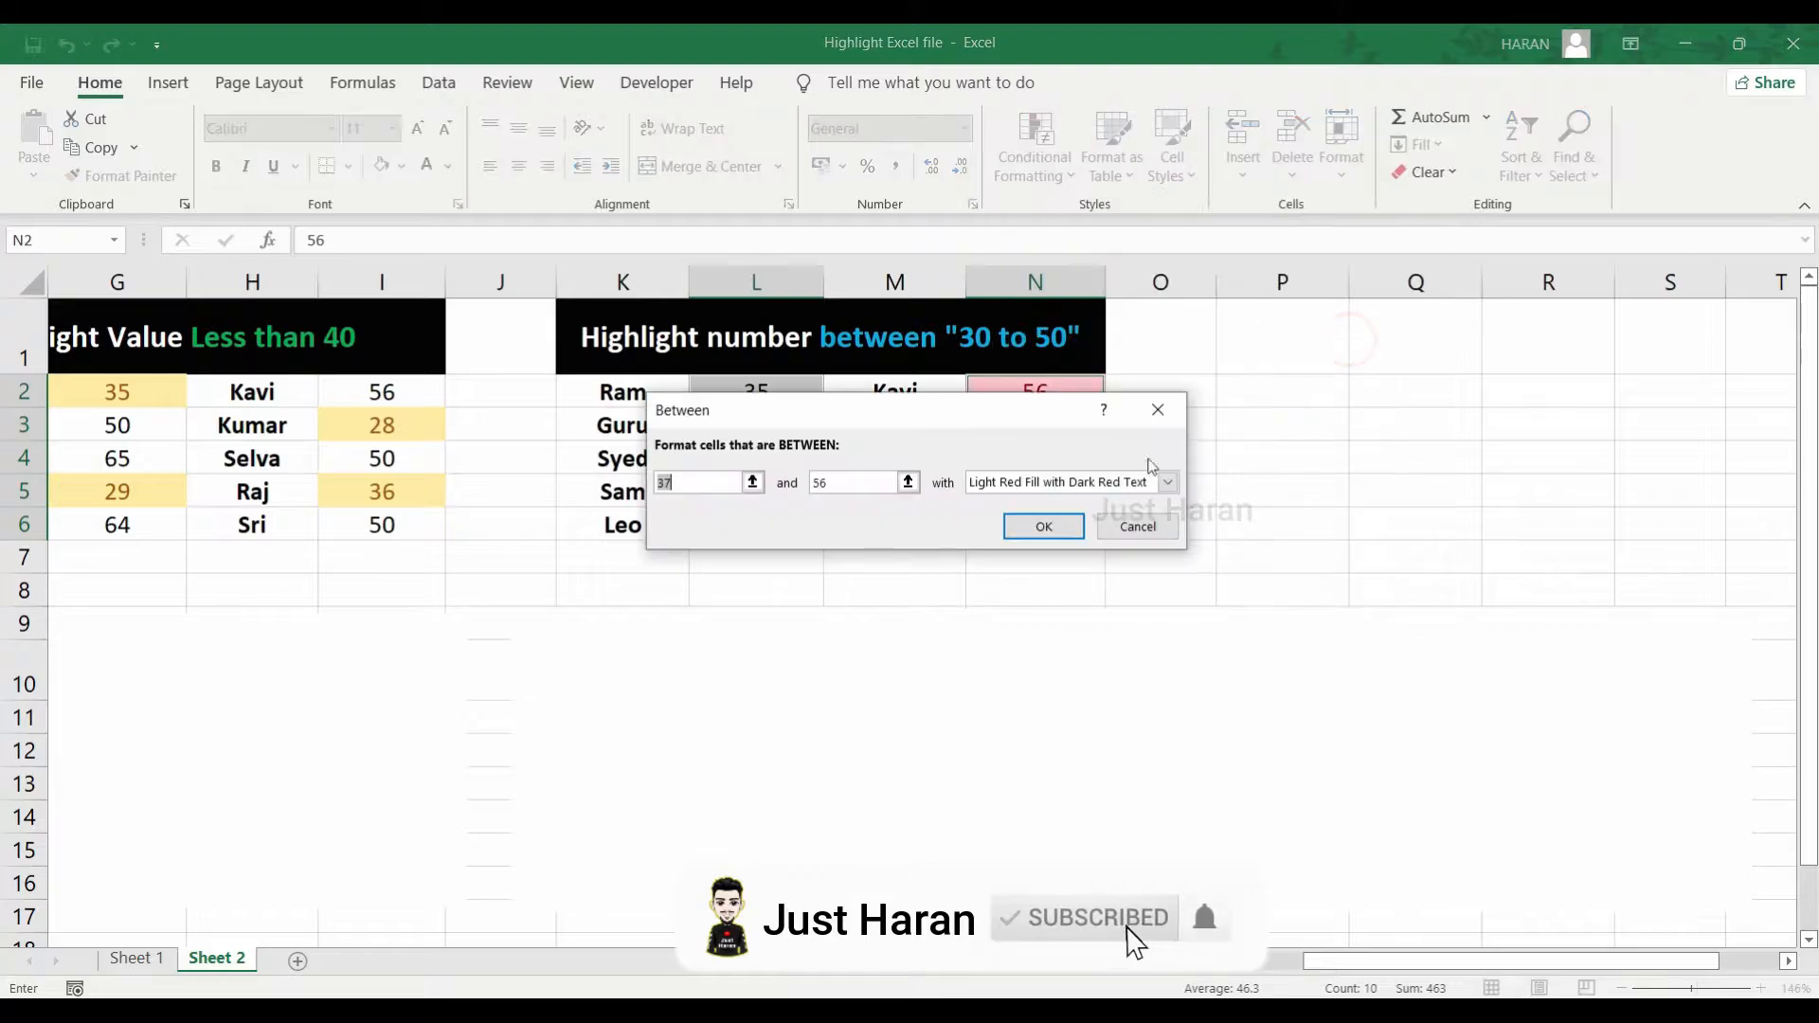
pyautogui.write('30')
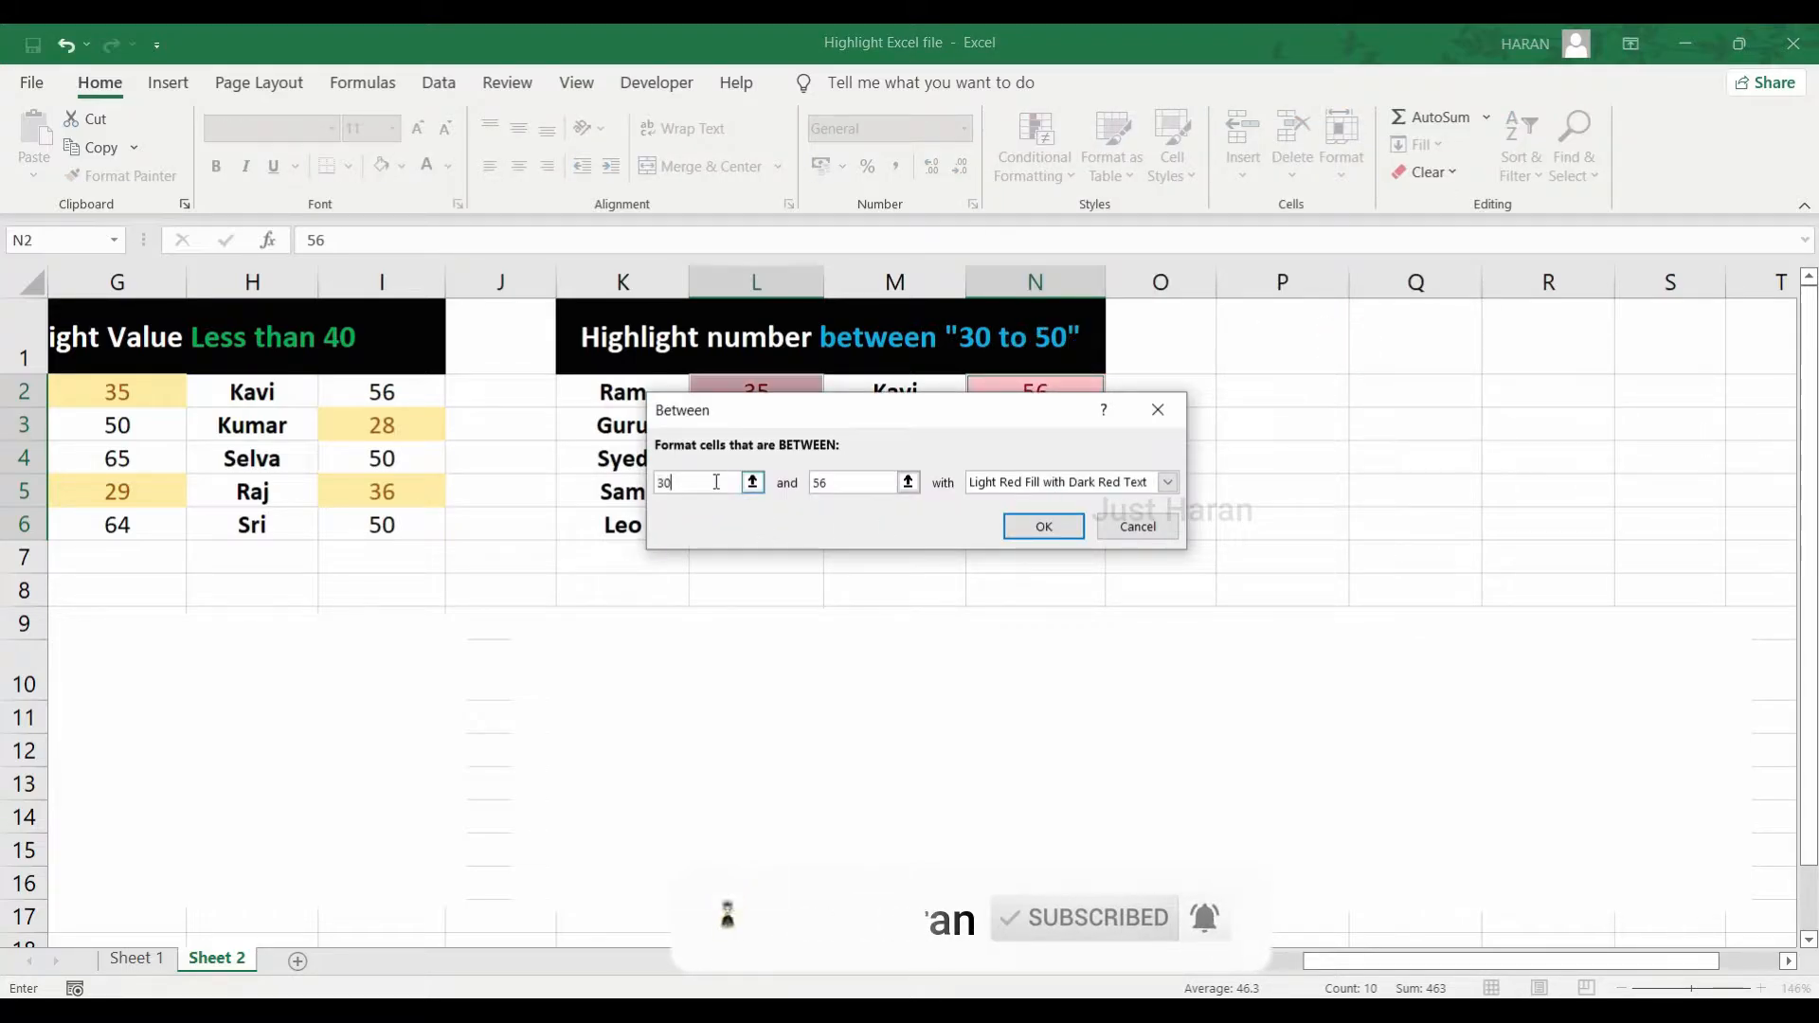
pyautogui.doubleClick(831, 484)
pyautogui.write('50')
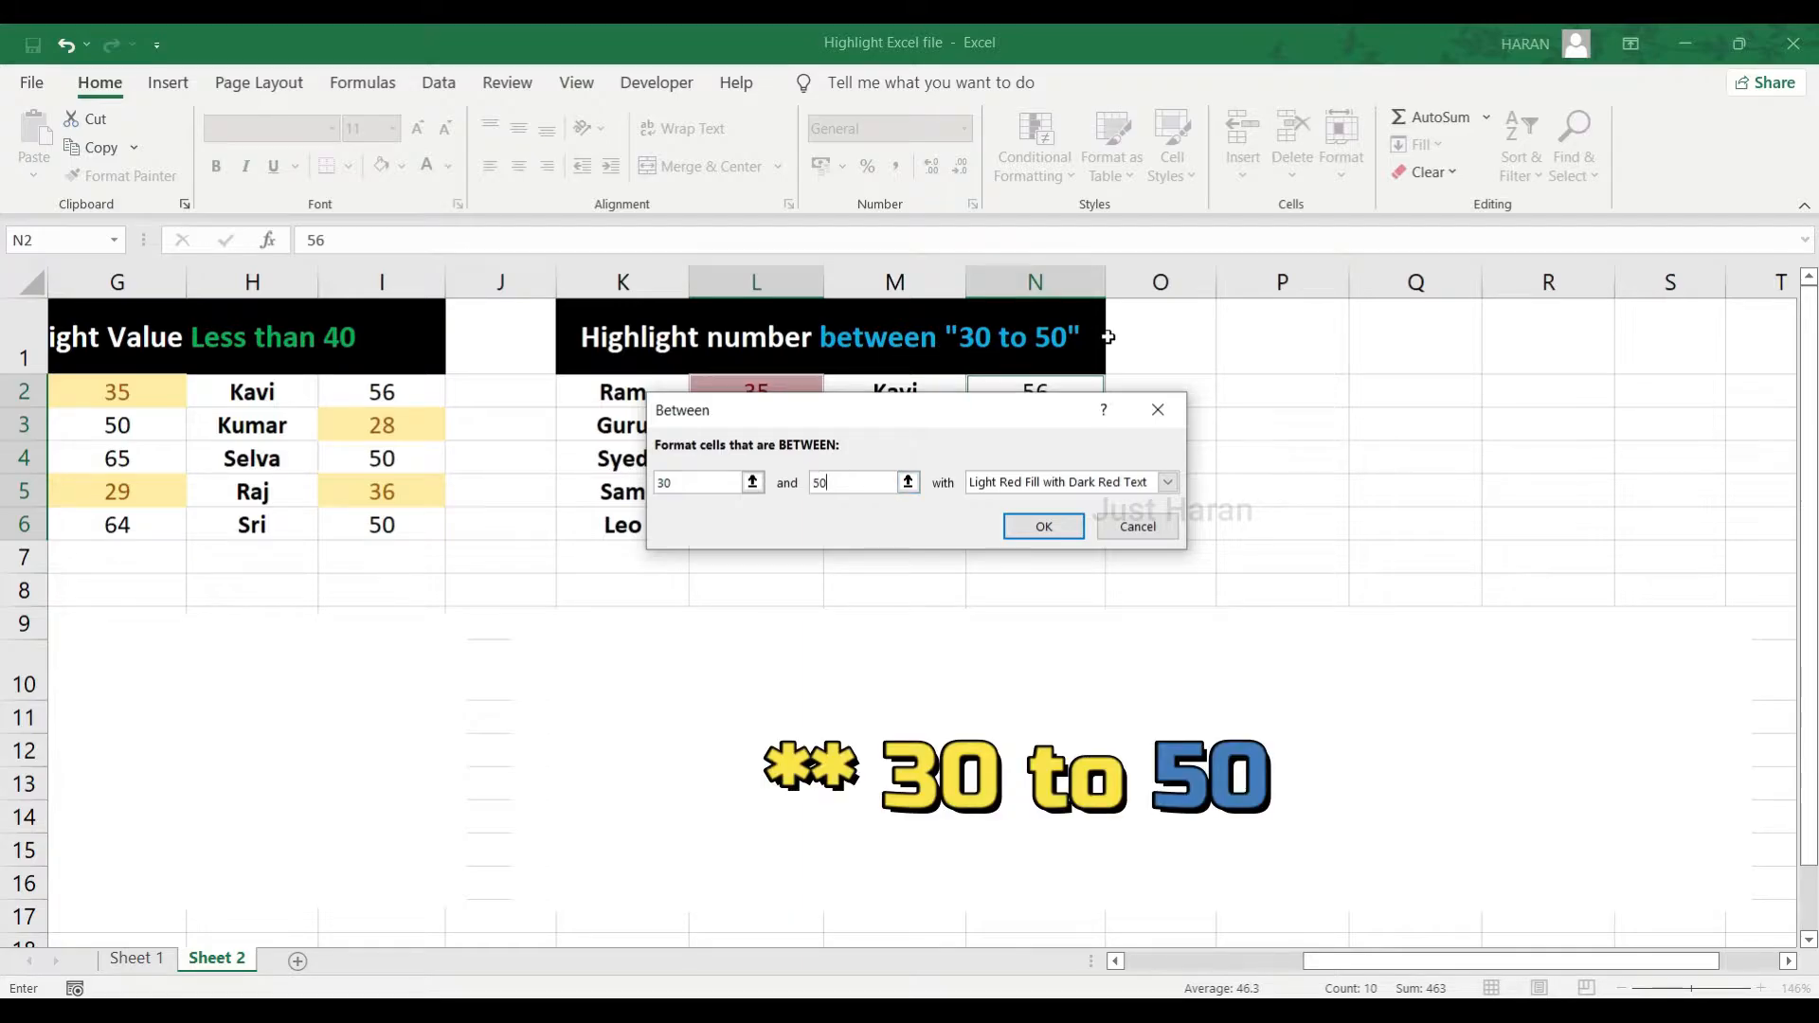
# Step: Choose Light Red Fill with Dark Red Text as the Between rule's format and apply it
pyautogui.click(1161, 482)
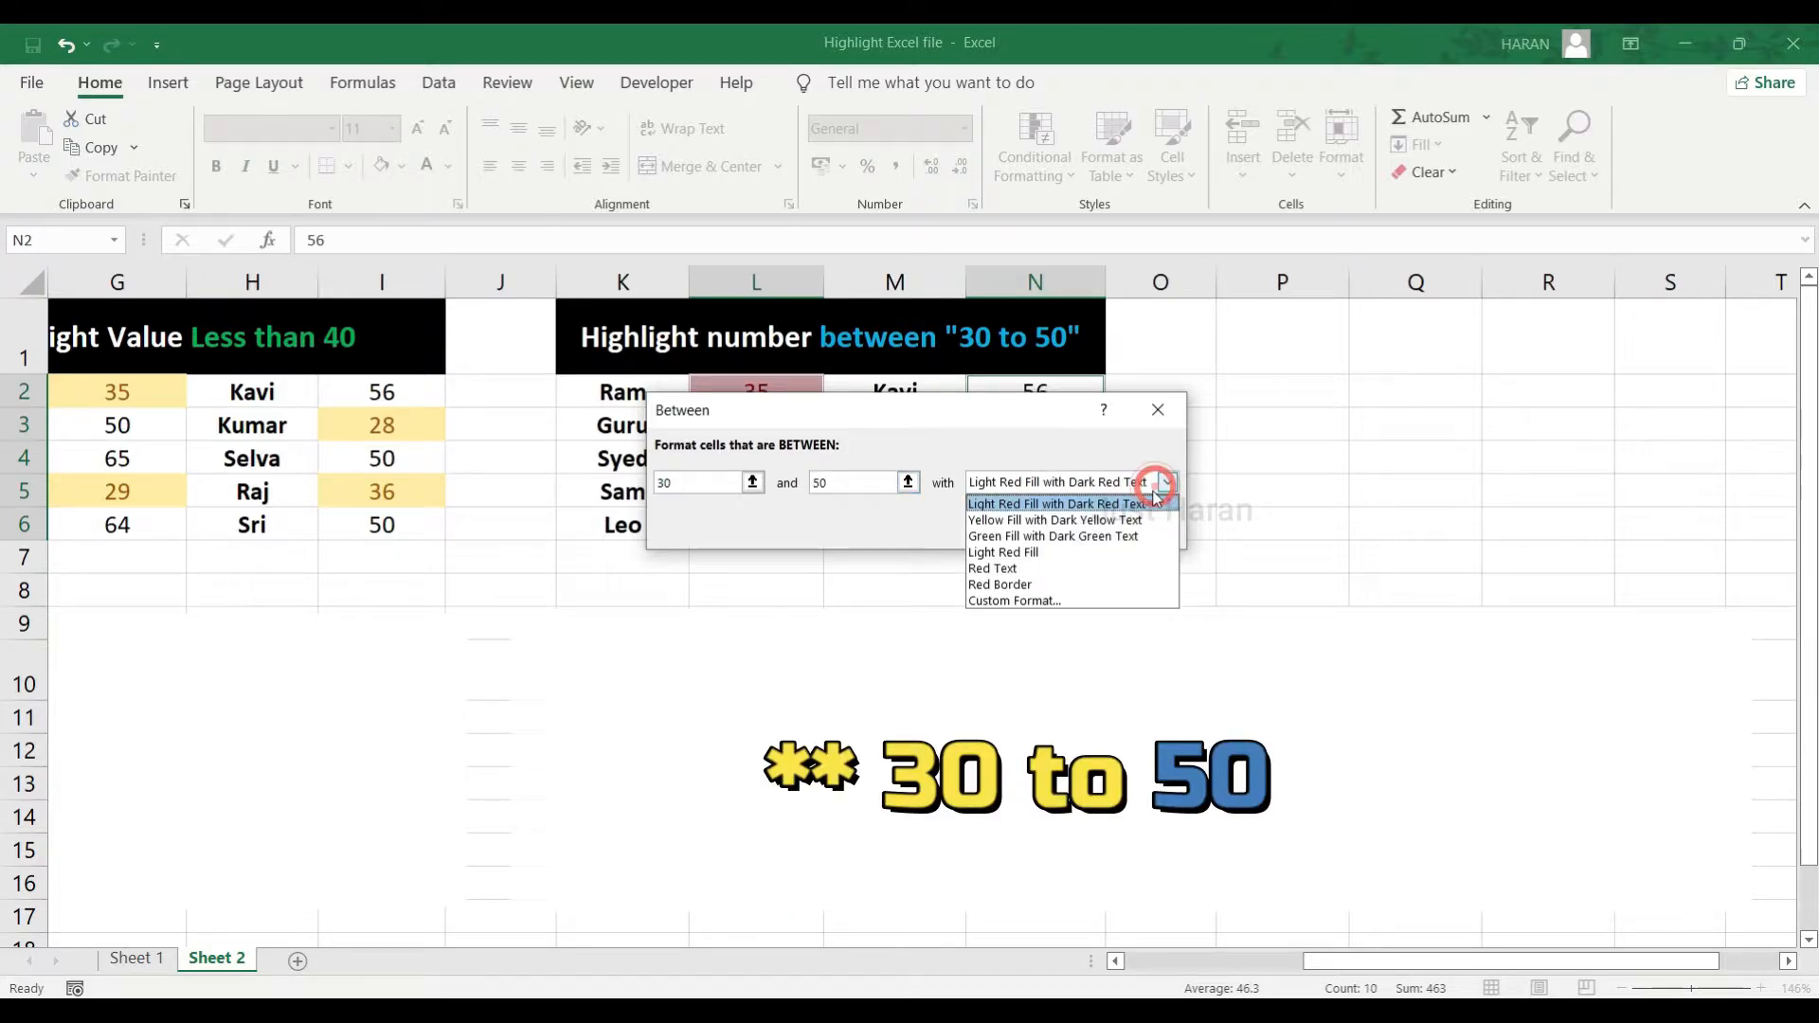
pyautogui.click(1080, 500)
pyautogui.click(1046, 527)
pyautogui.click(896, 552)
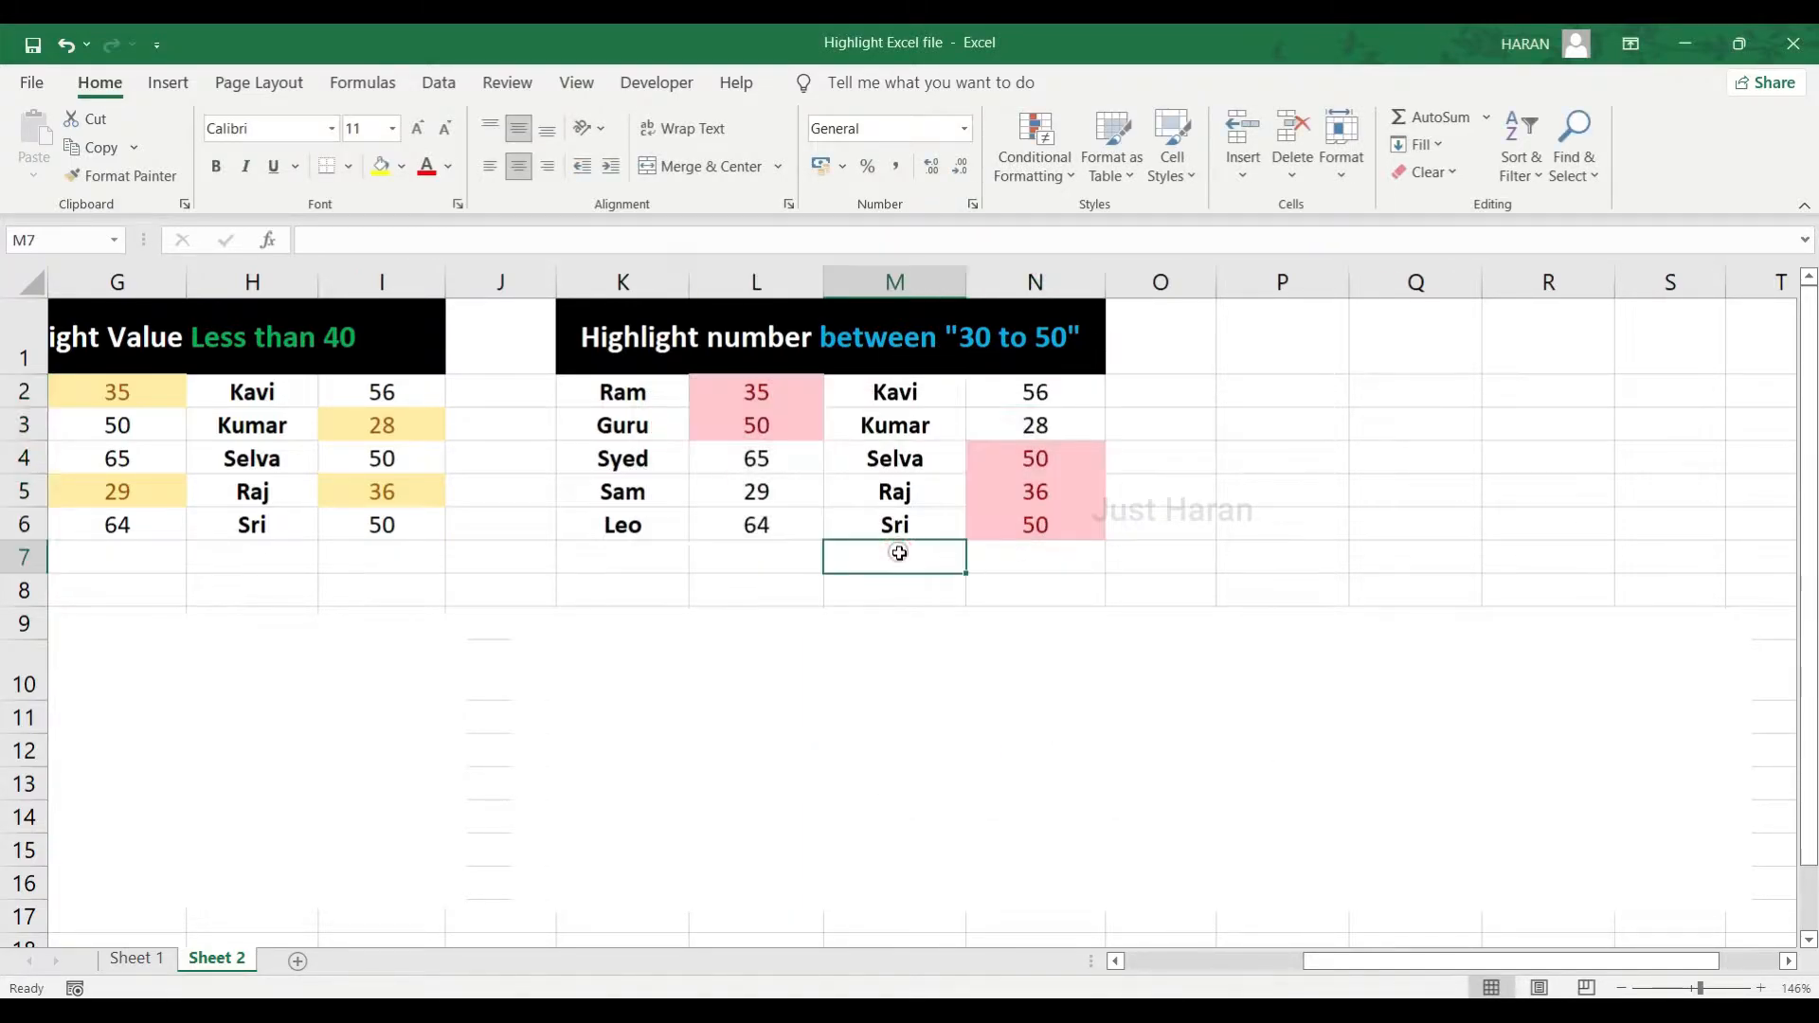
pyautogui.click(777, 400)
pyautogui.click(773, 420)
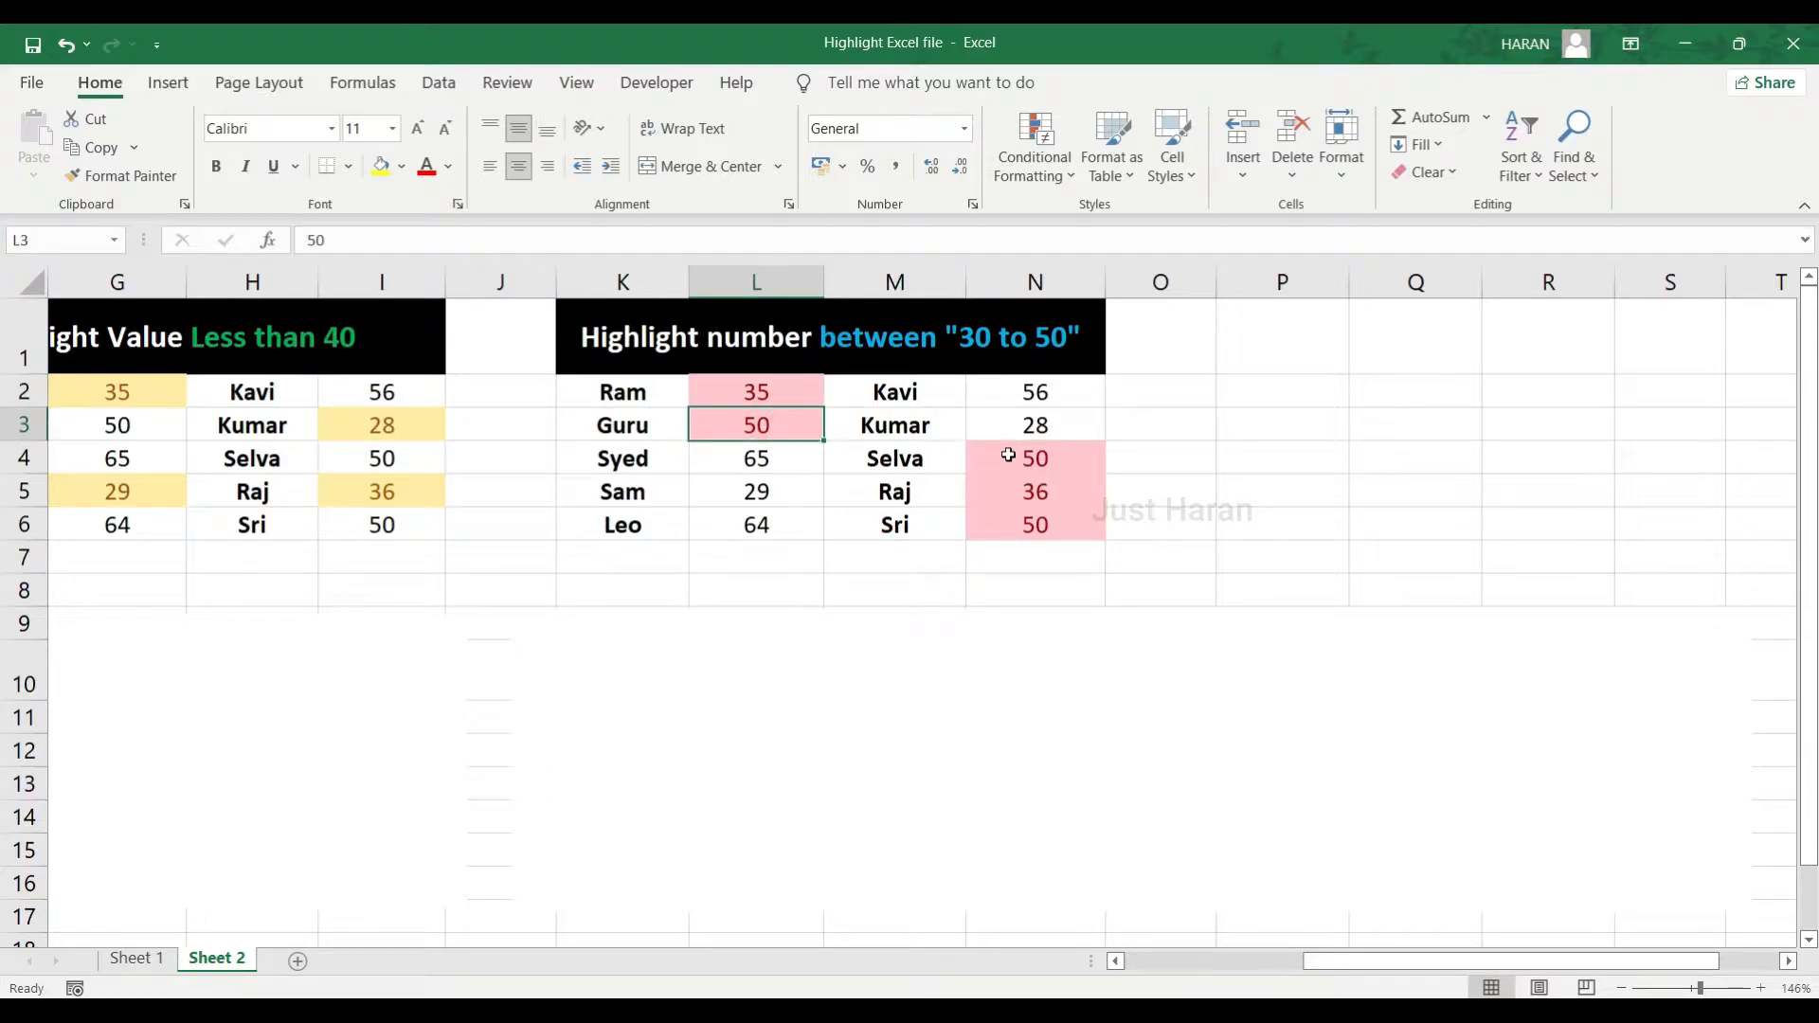
pyautogui.click(1006, 452)
pyautogui.click(1006, 487)
pyautogui.click(985, 536)
# Step: Start an Equal To highlight rule with the value 50 for the numbers in B11:B15 and D11:D15
pyautogui.moveTo(1317, 960); pyautogui.dragTo(1279, 961)
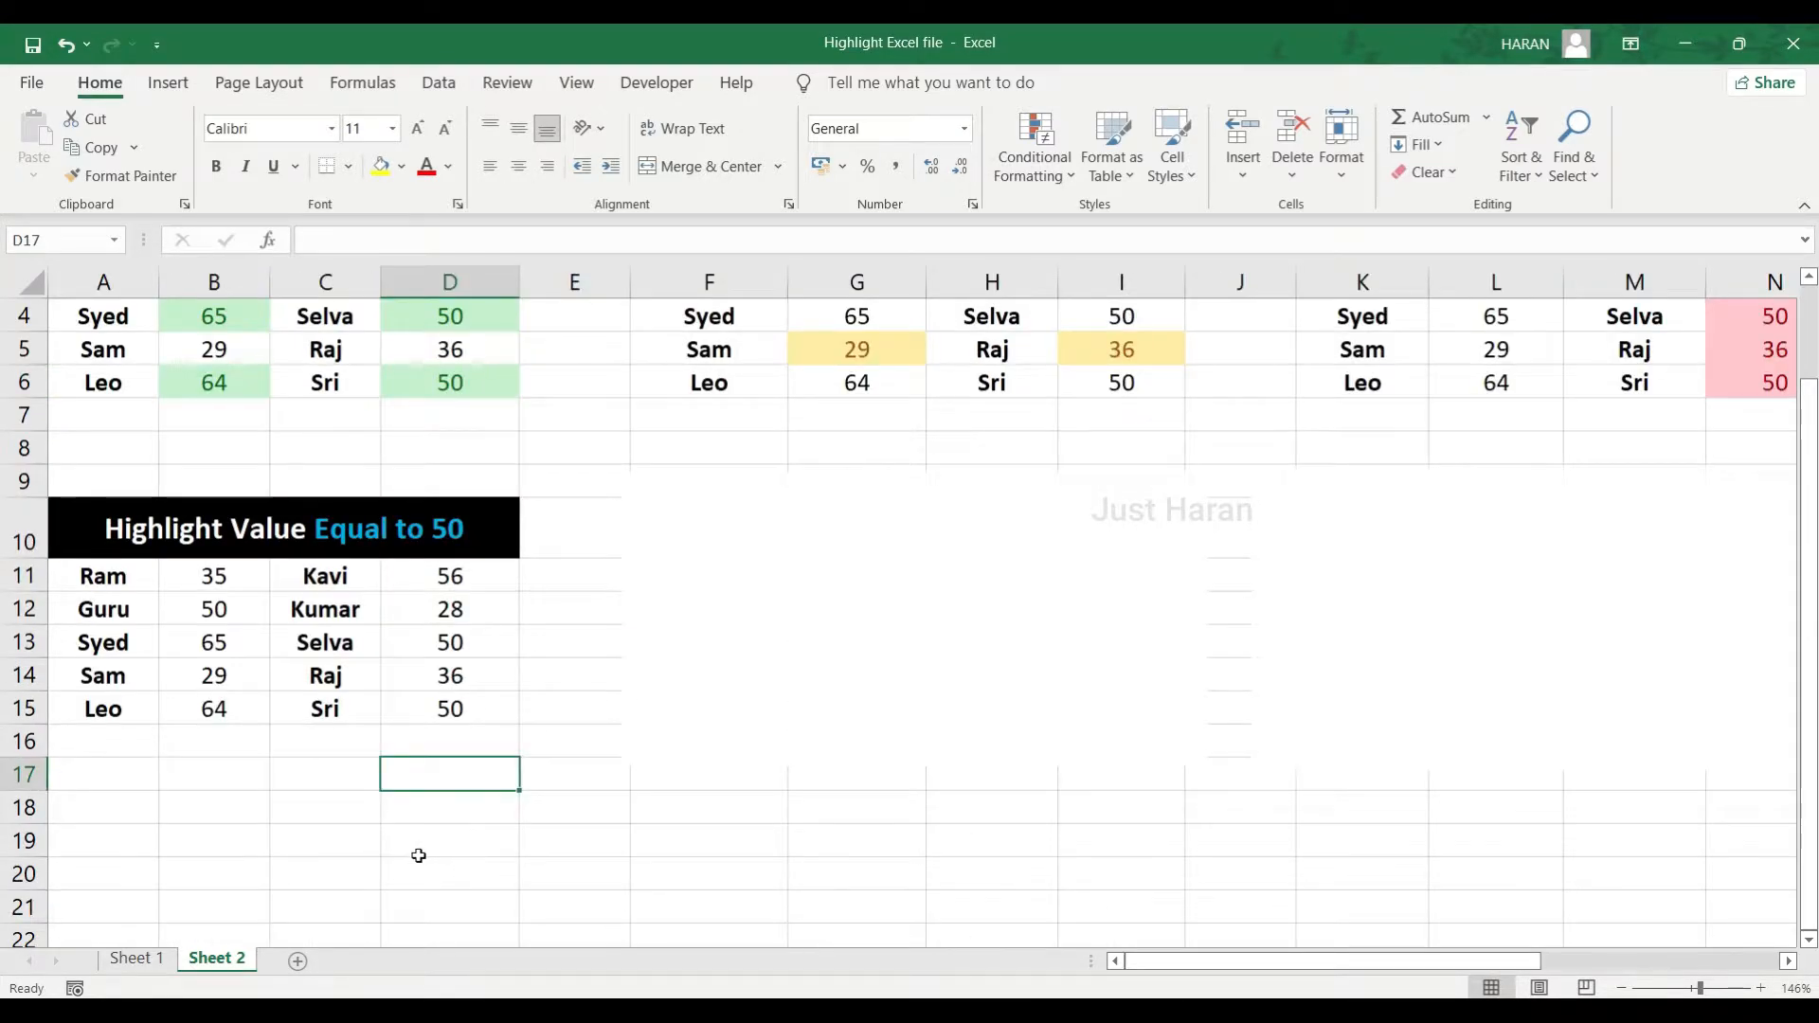
pyautogui.scroll(1, 351, 843)
pyautogui.scroll(-1, 211, 712)
pyautogui.moveTo(456, 711); pyautogui.dragTo(95, 644)
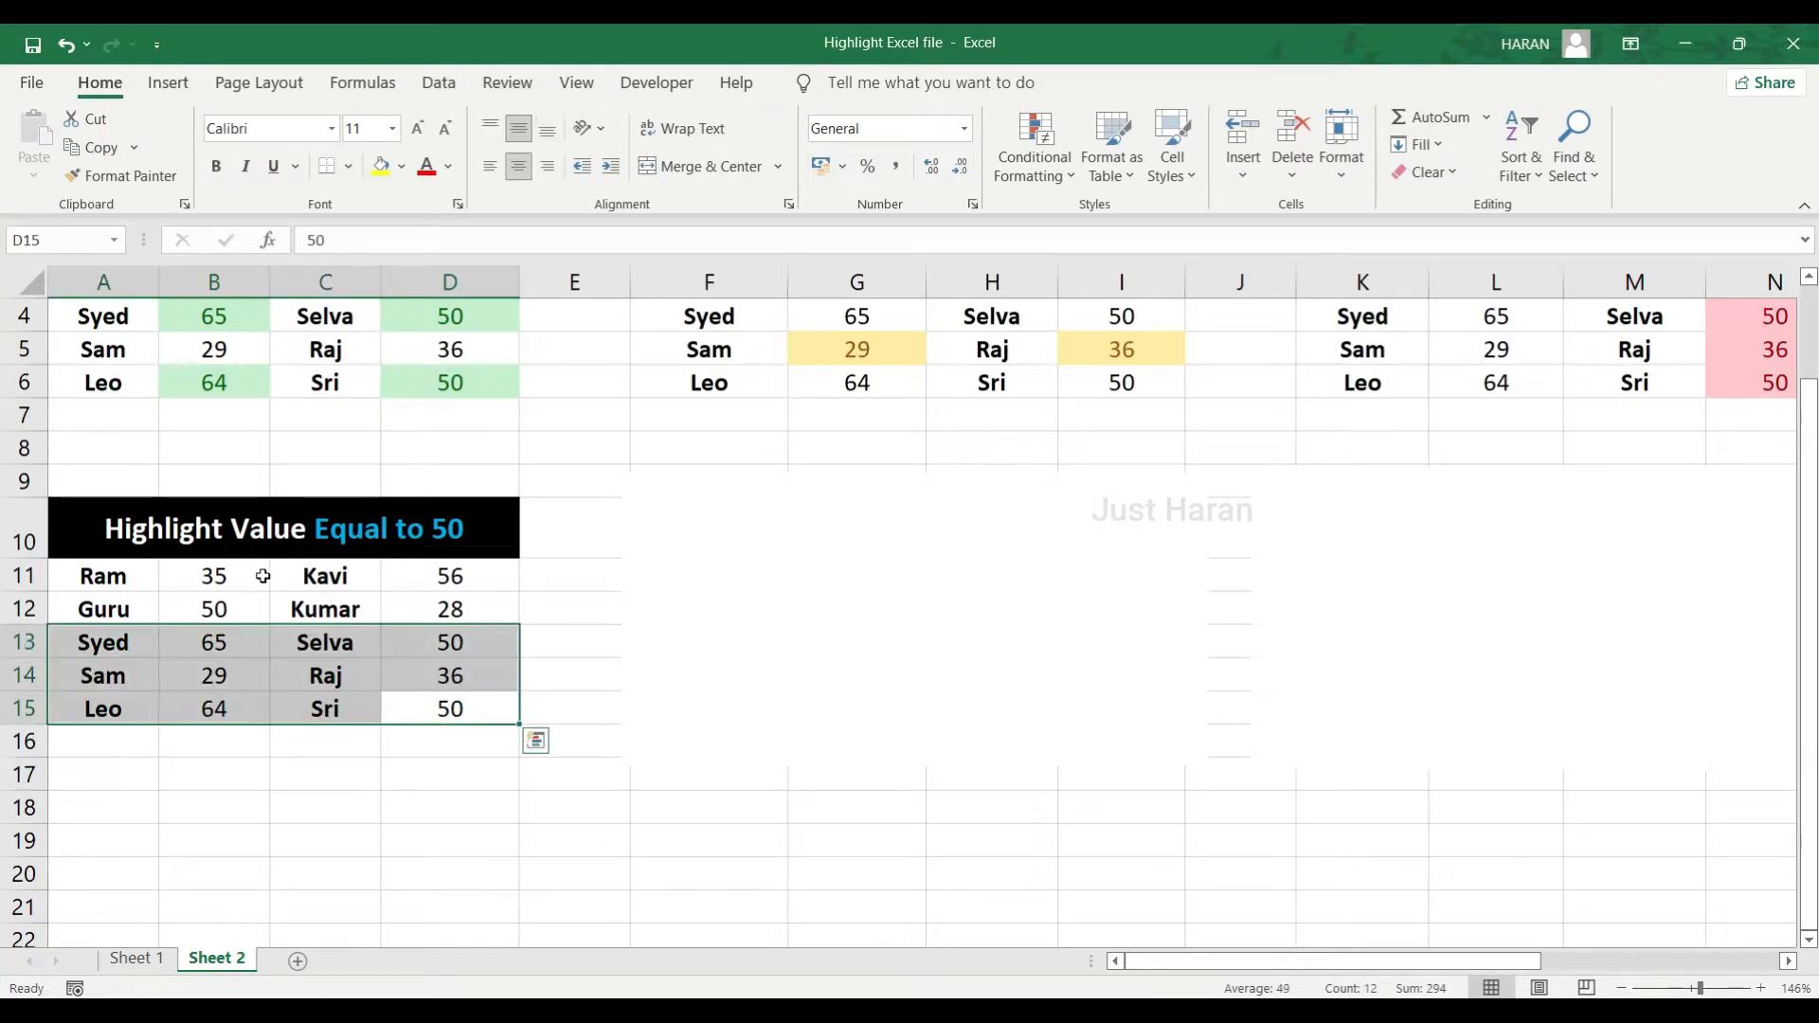
pyautogui.moveTo(237, 576); pyautogui.dragTo(228, 699)
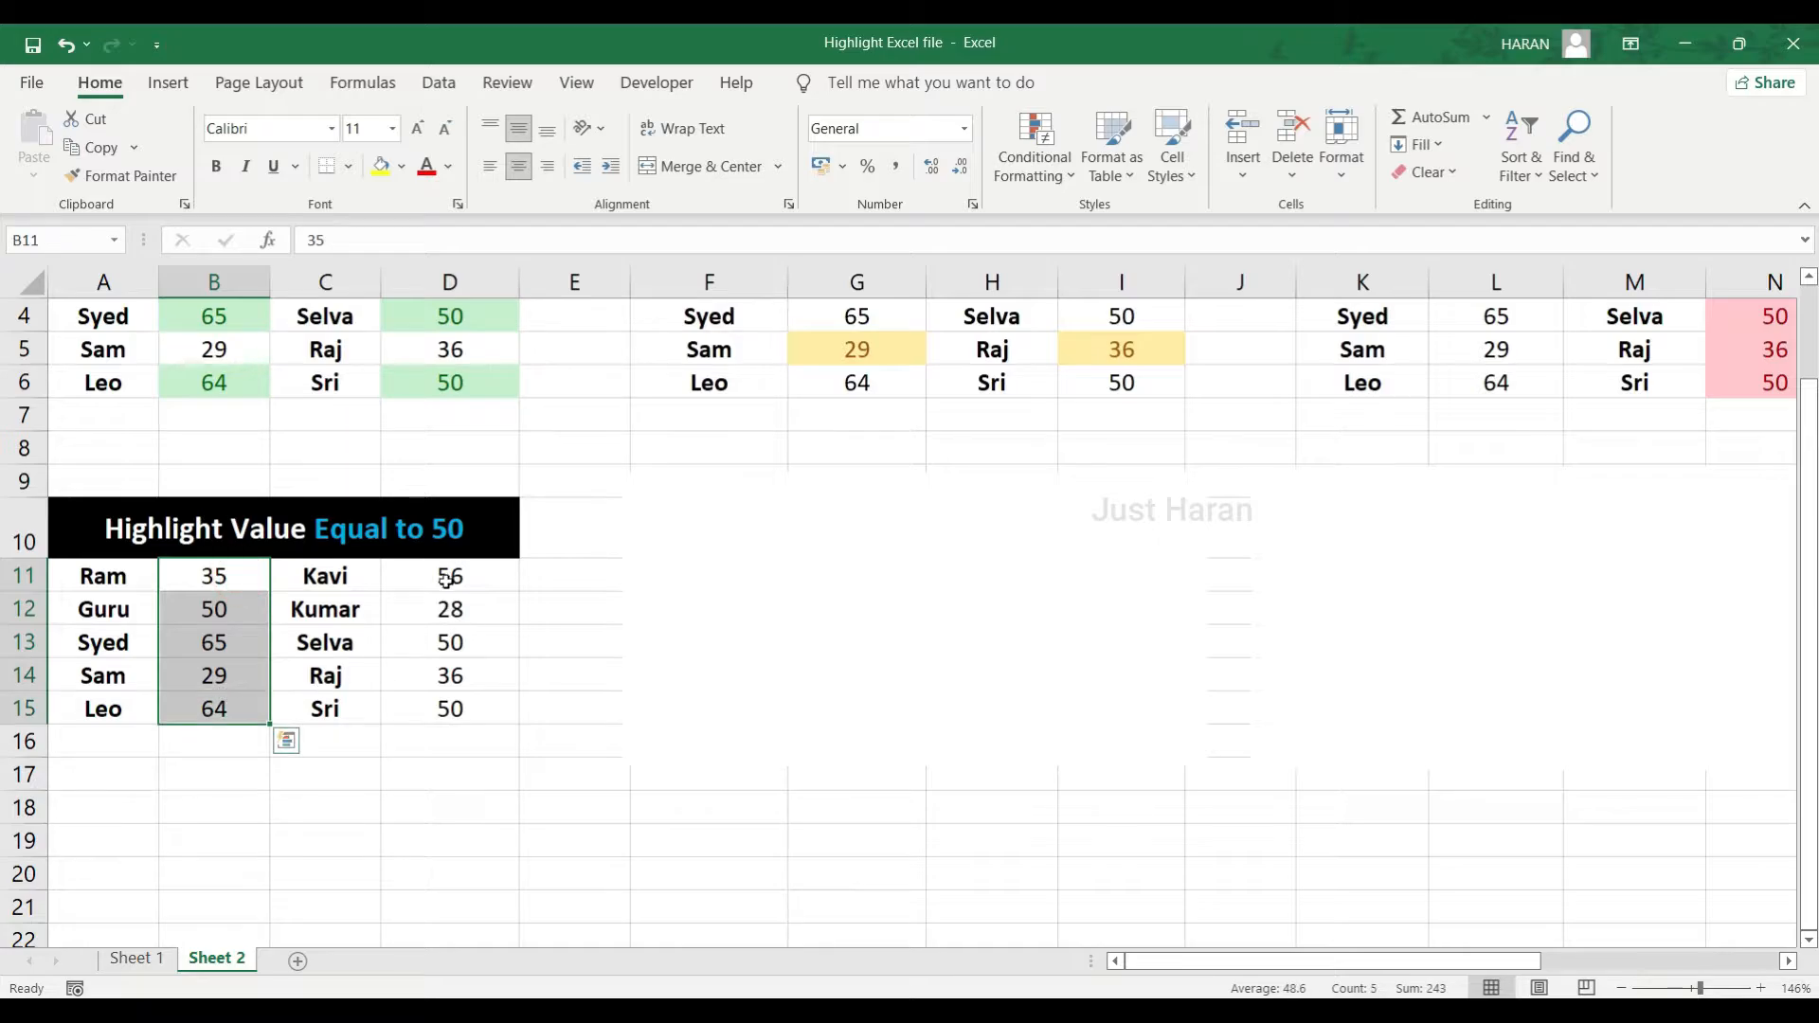
pyautogui.moveTo(446, 579); pyautogui.dragTo(450, 708)
pyautogui.click(1034, 157)
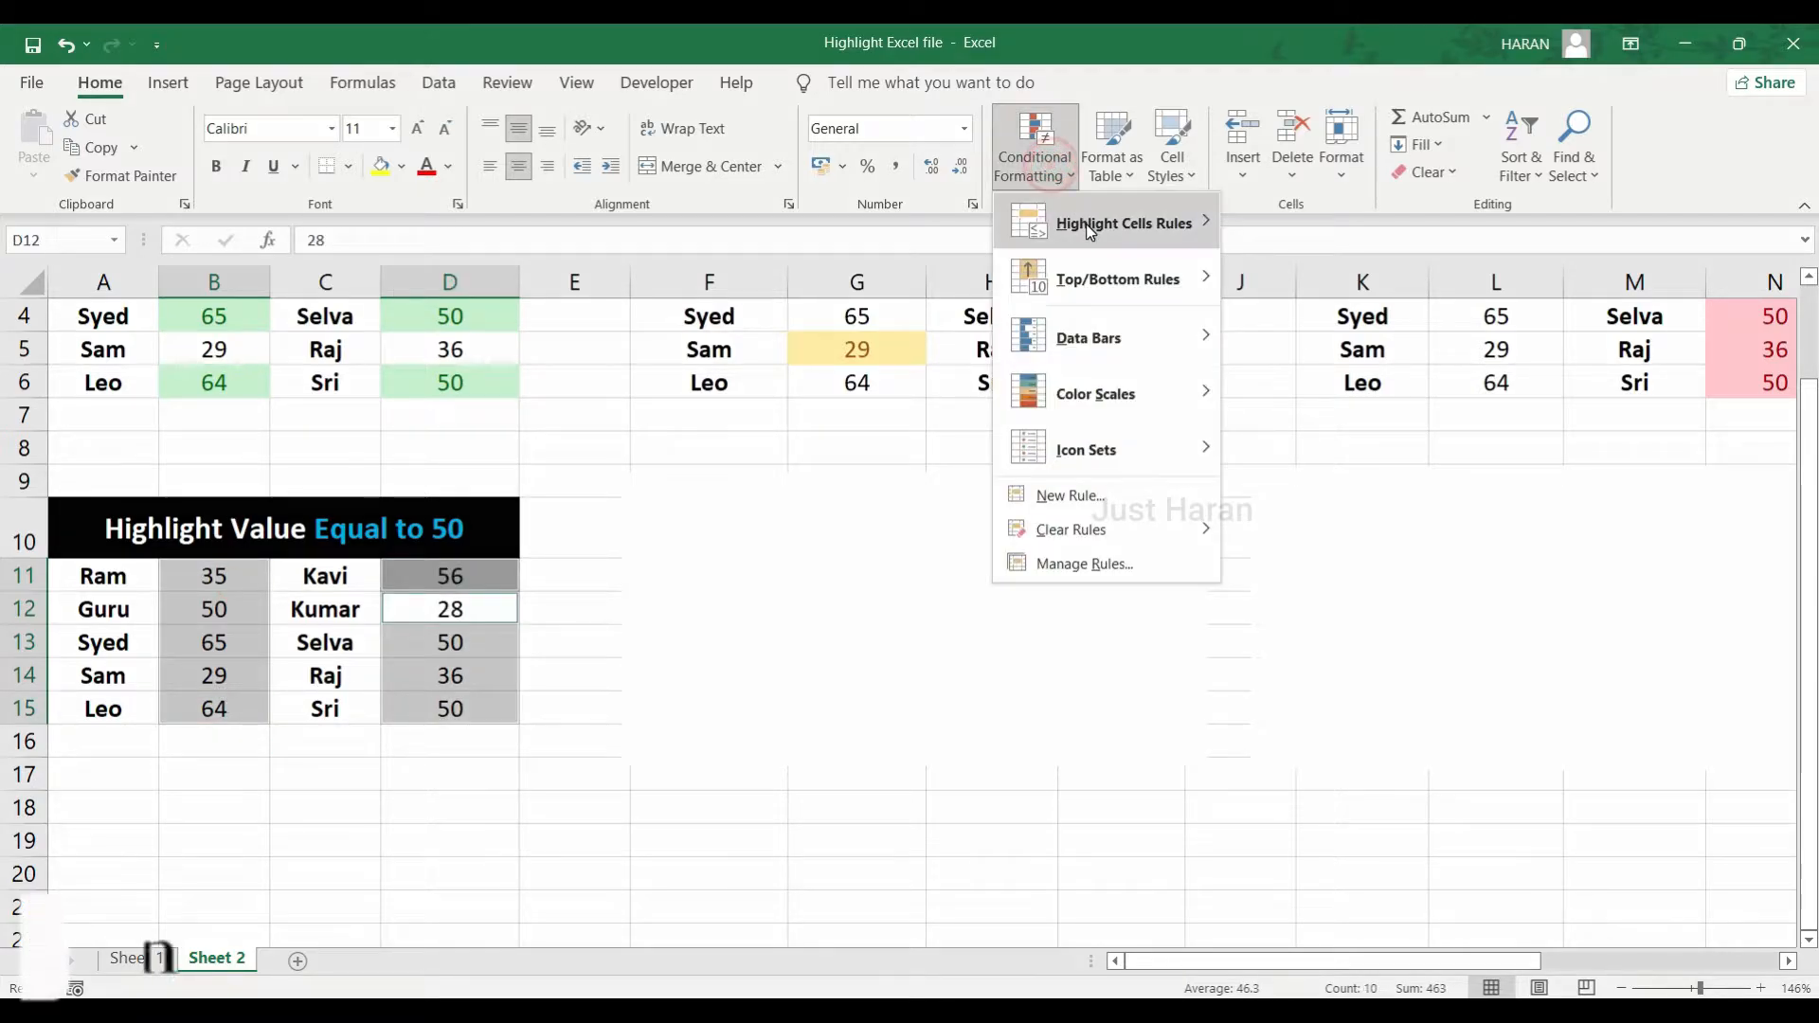
pyautogui.moveTo(1088, 232)
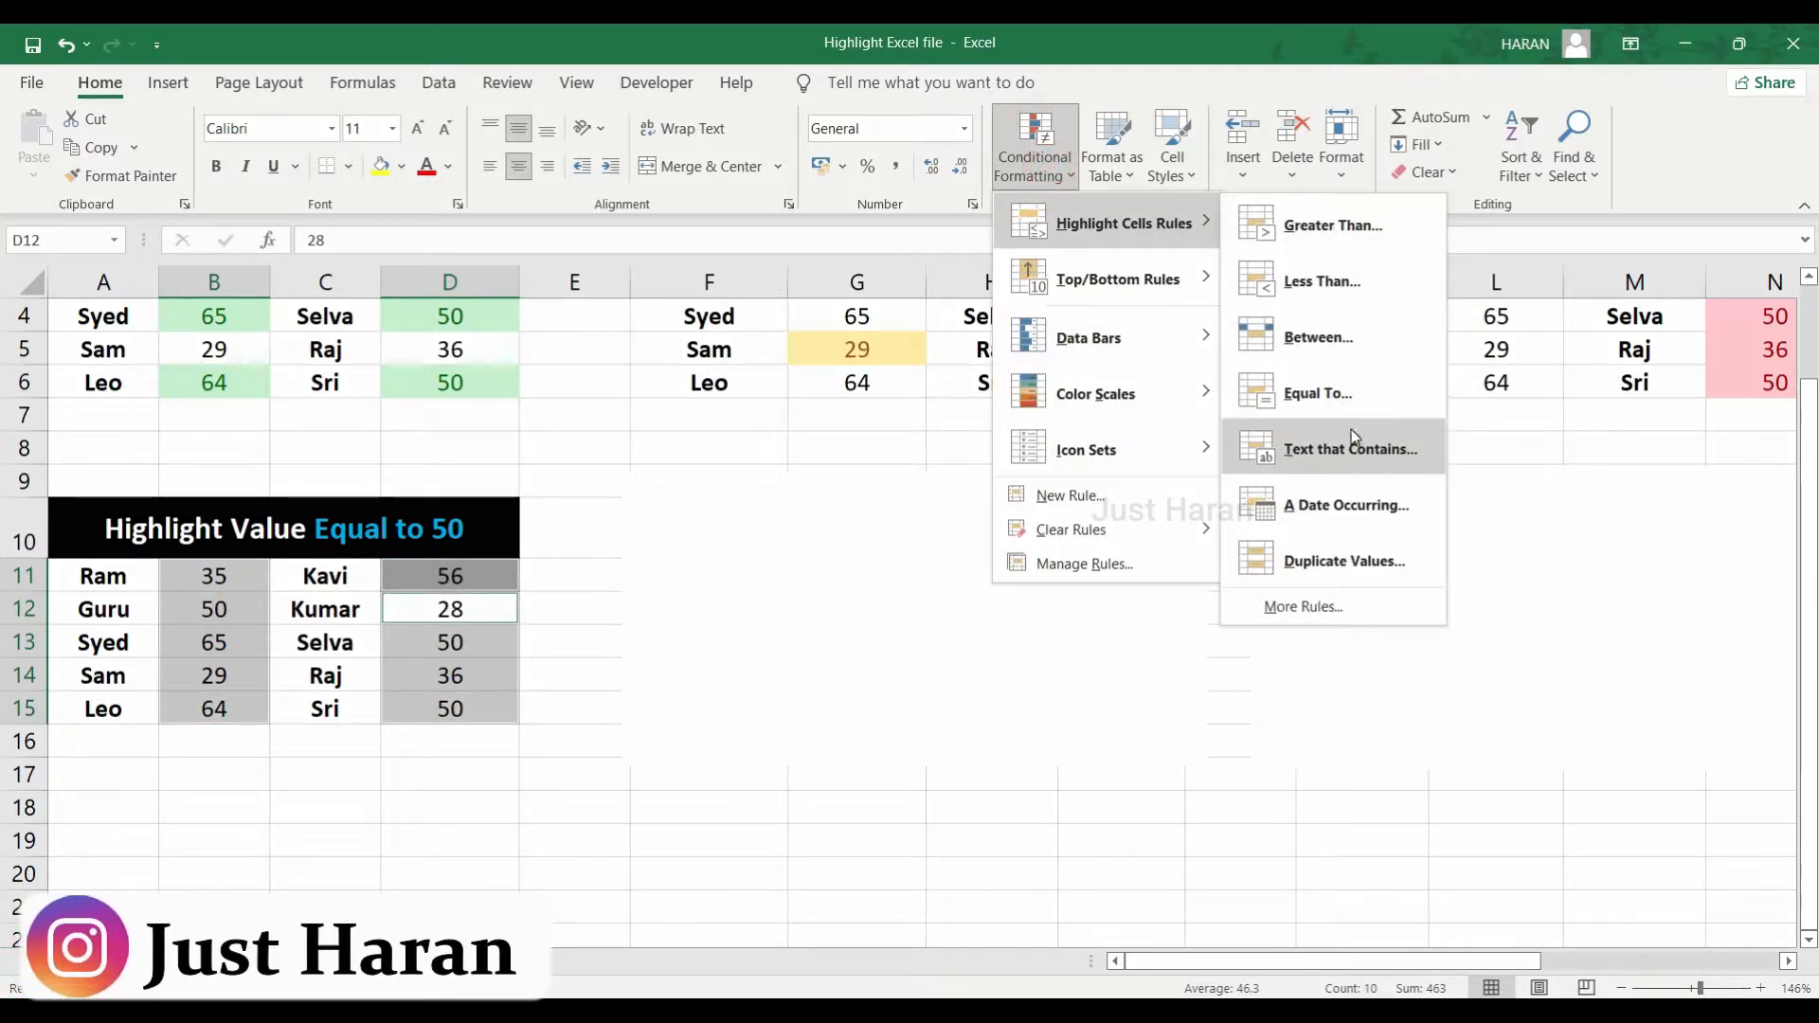
pyautogui.click(1321, 393)
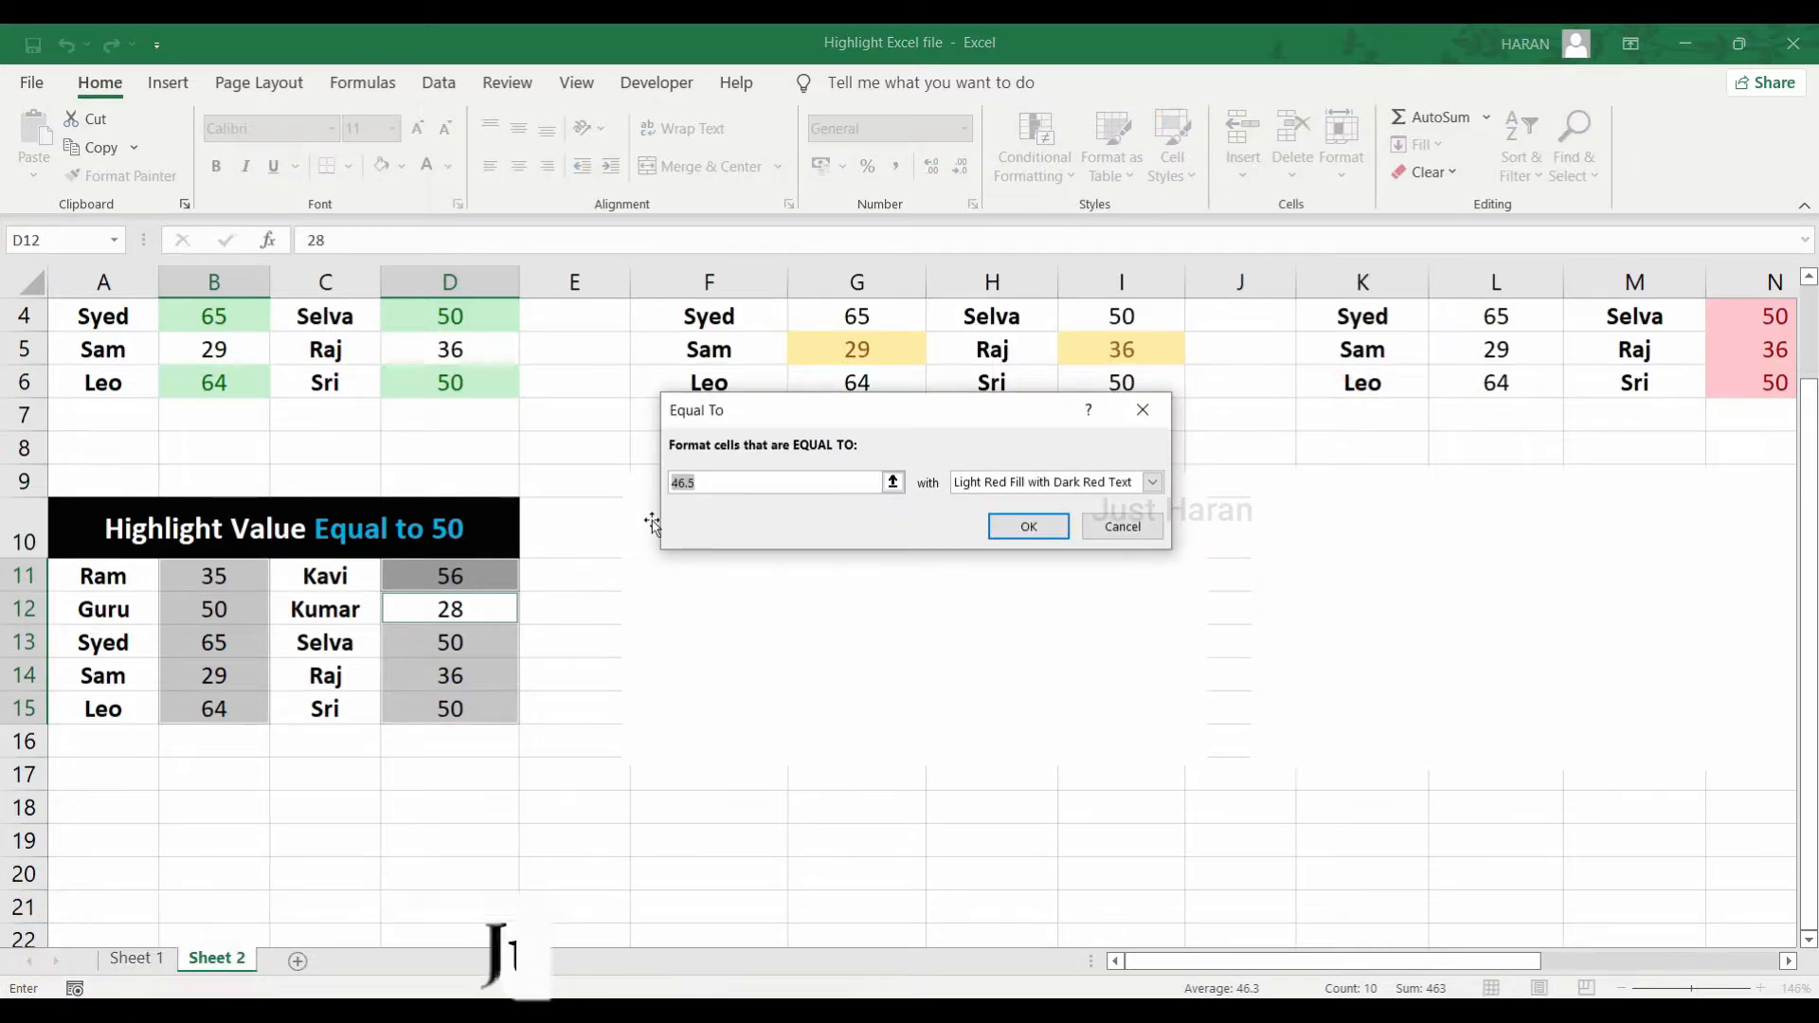
pyautogui.write('50')
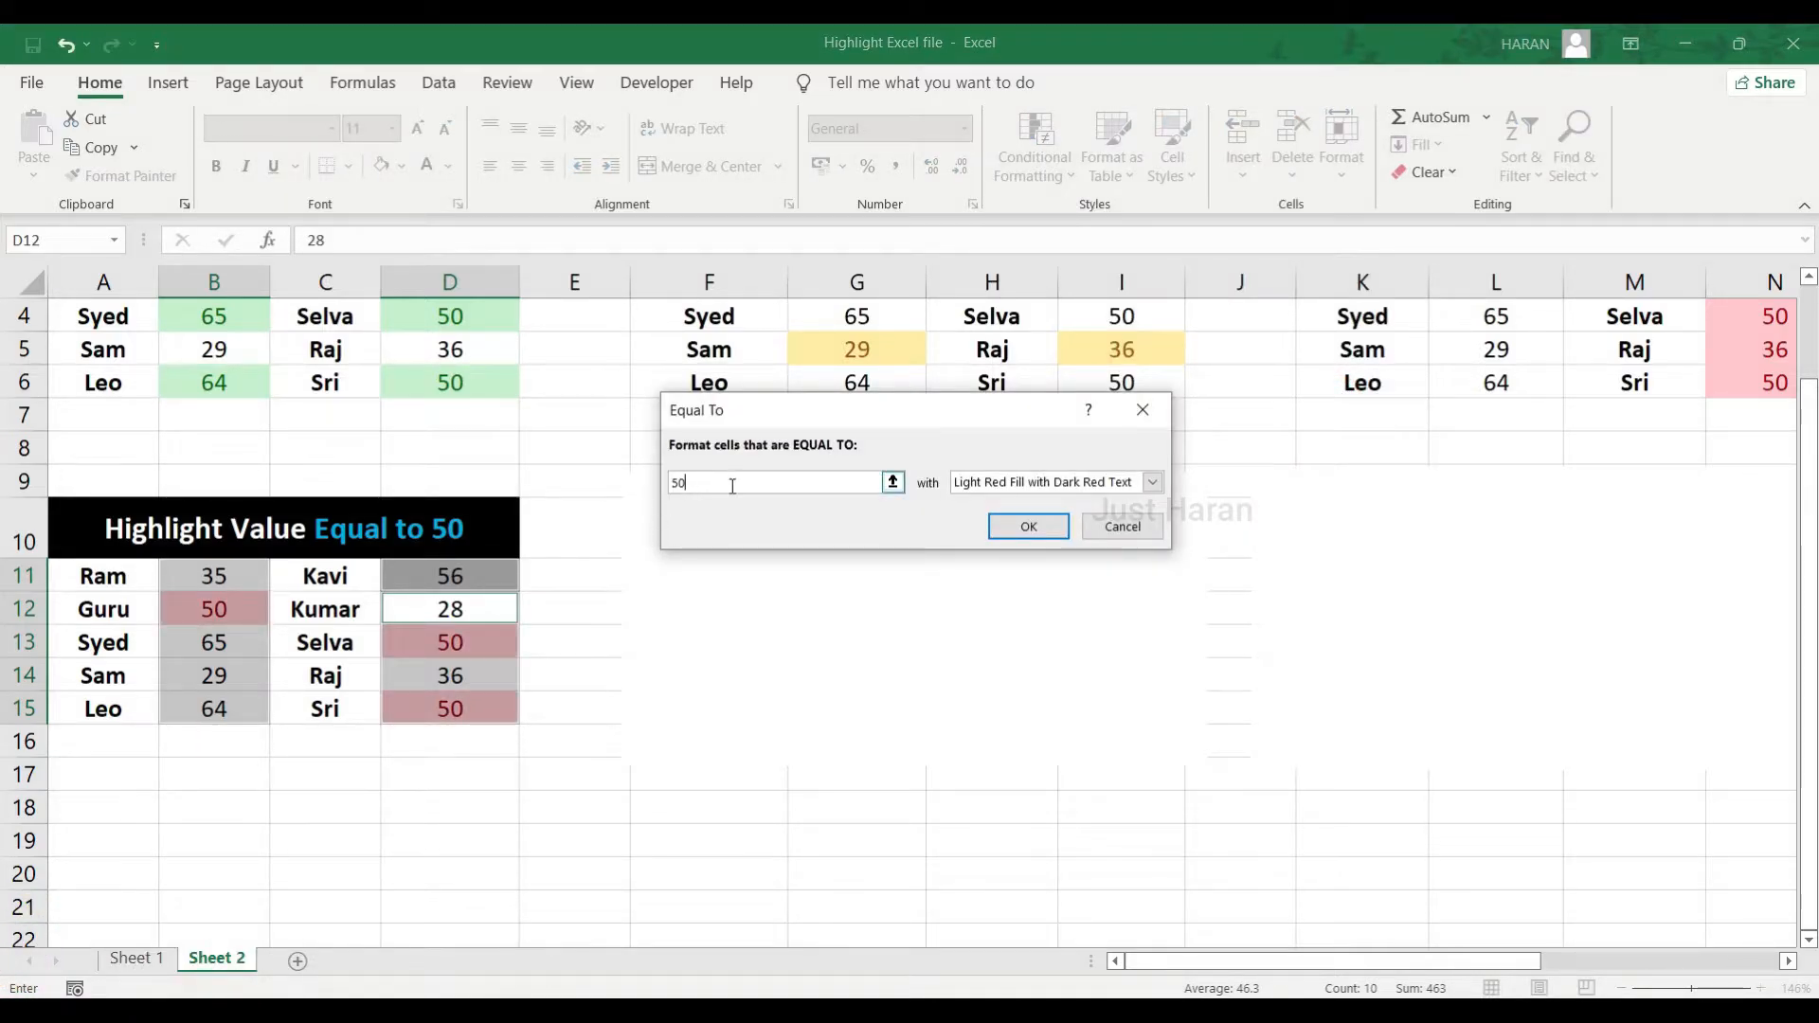
# Step: Set the Equal To rule's format to Red Text, apply it and check the highlighted cells
pyautogui.click(1151, 482)
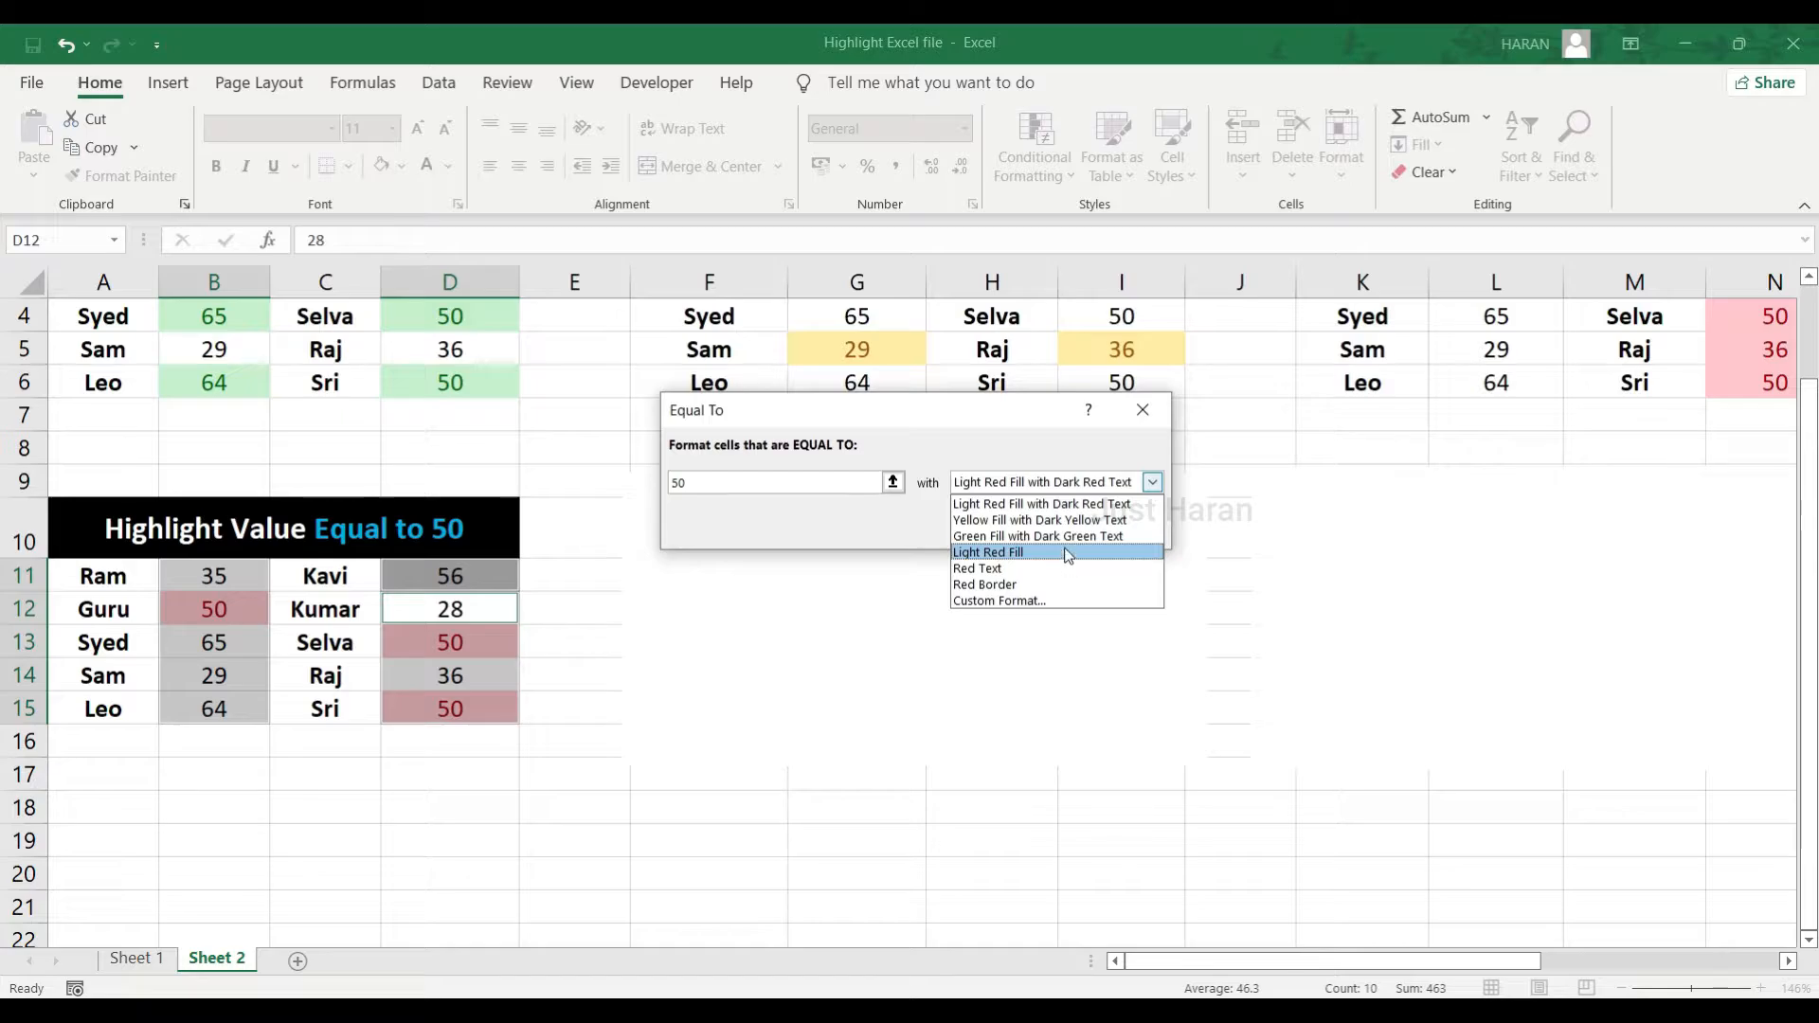
pyautogui.click(224, 615)
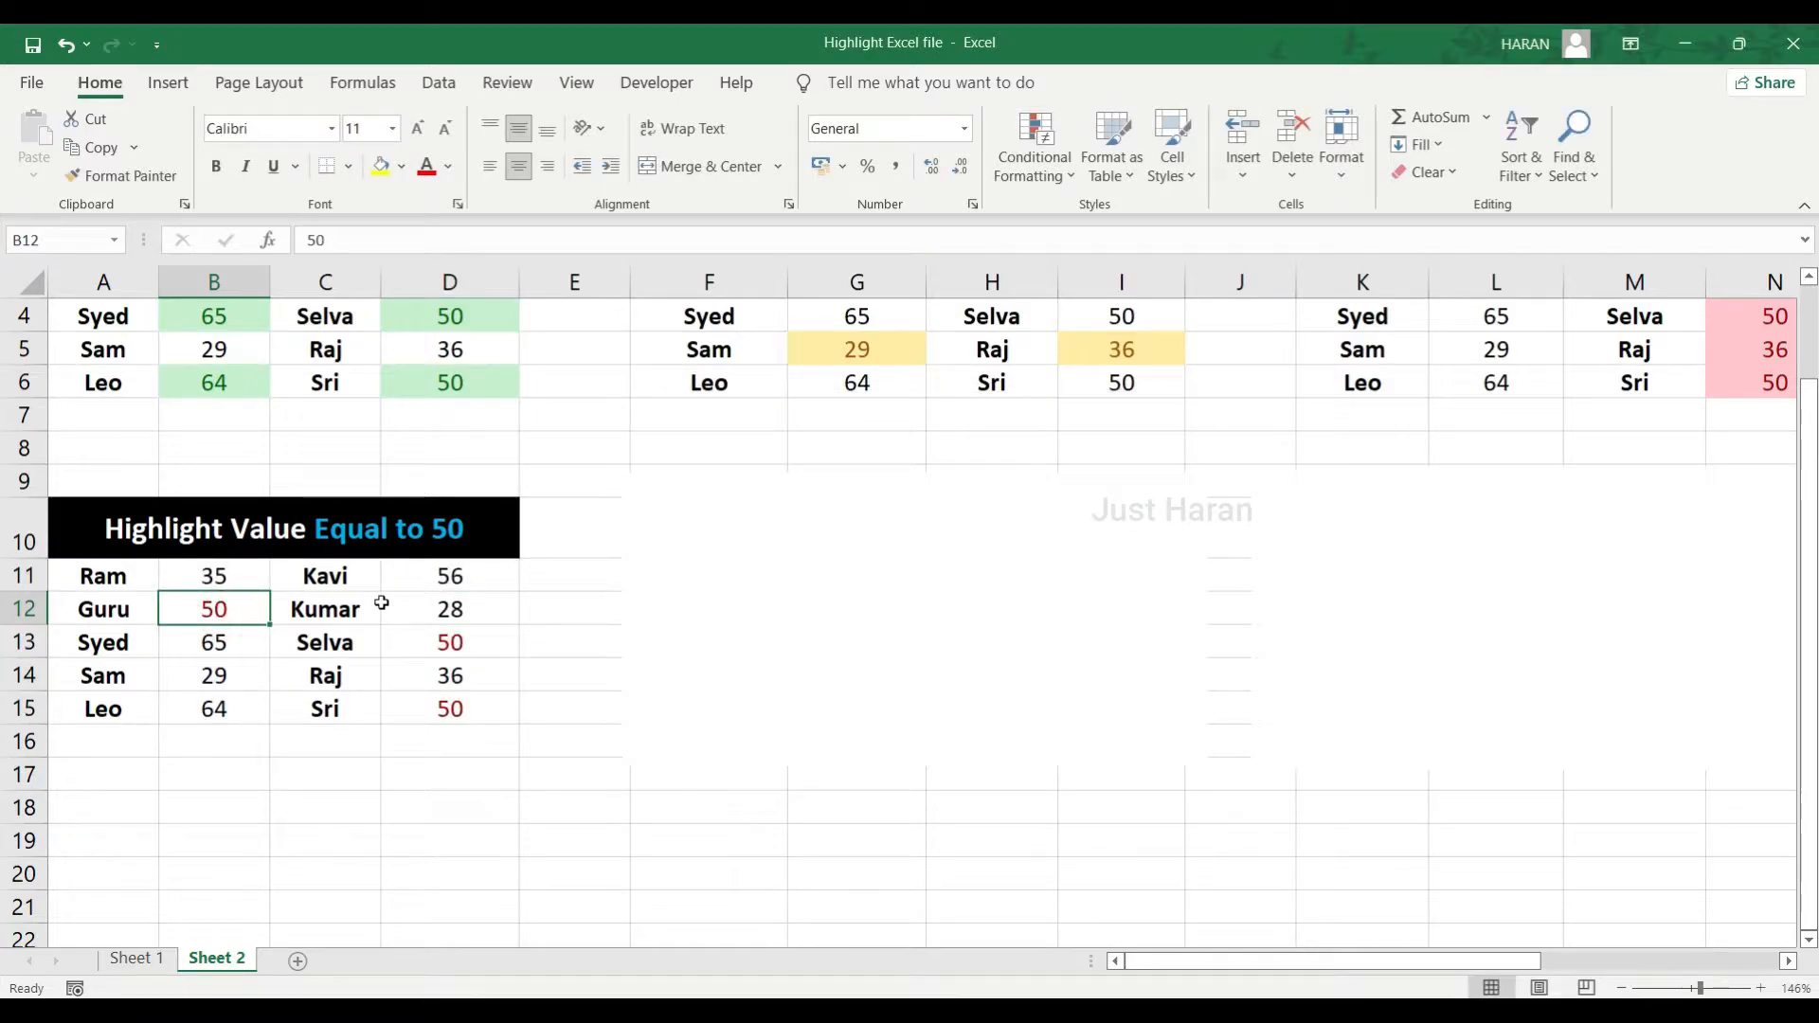
pyautogui.click(450, 637)
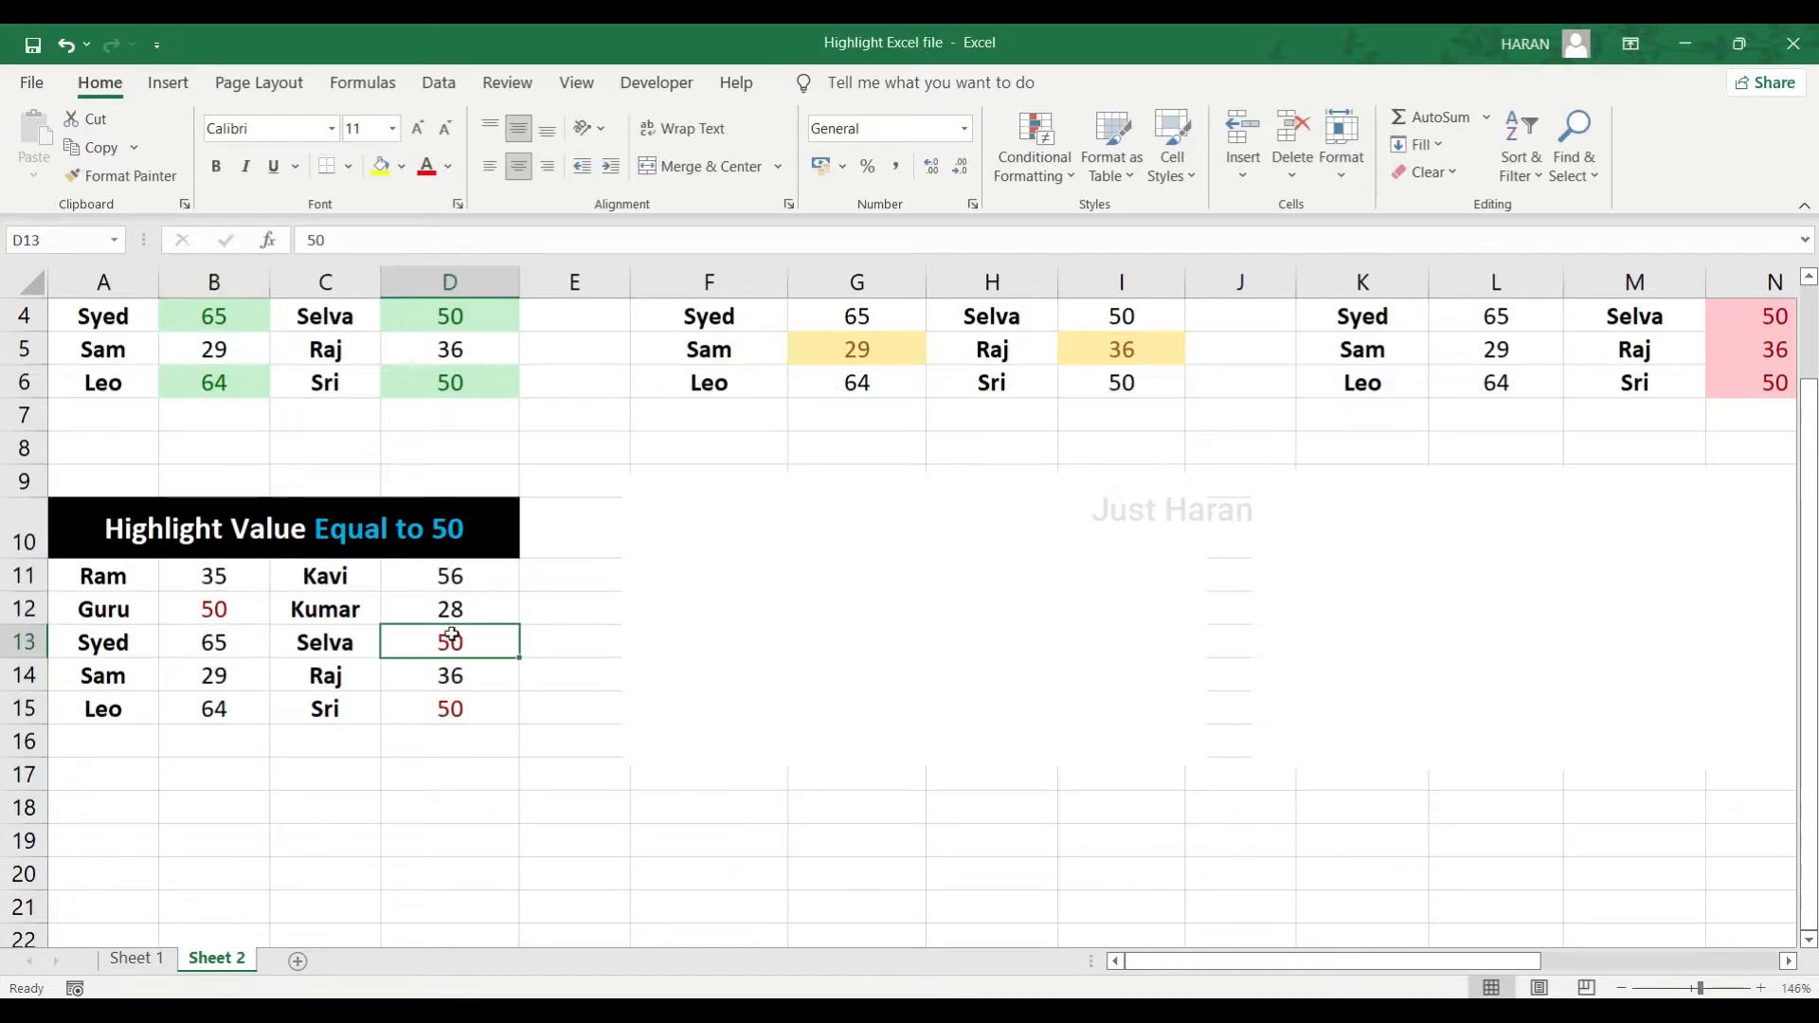
pyautogui.click(445, 707)
pyautogui.click(450, 639)
pyautogui.click(213, 606)
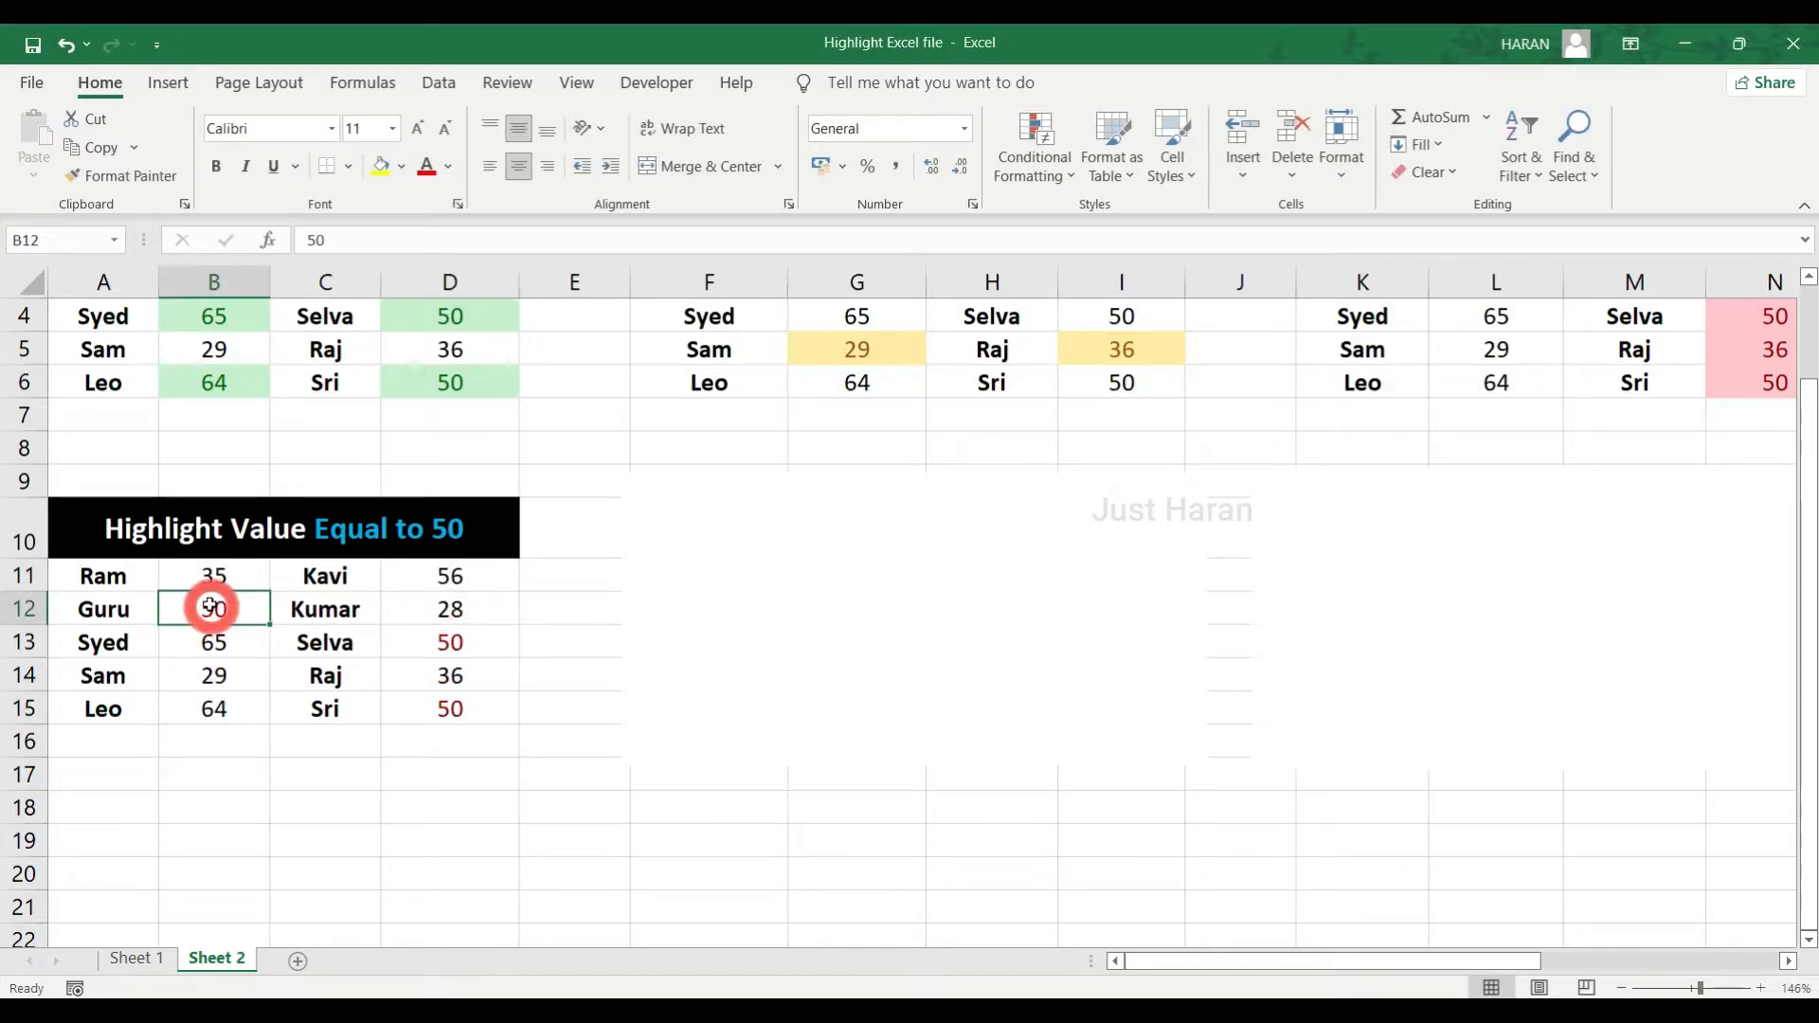
pyautogui.click(443, 631)
# Step: Delete the blank white rectangle covering the table in F10:I15
pyautogui.click(662, 641)
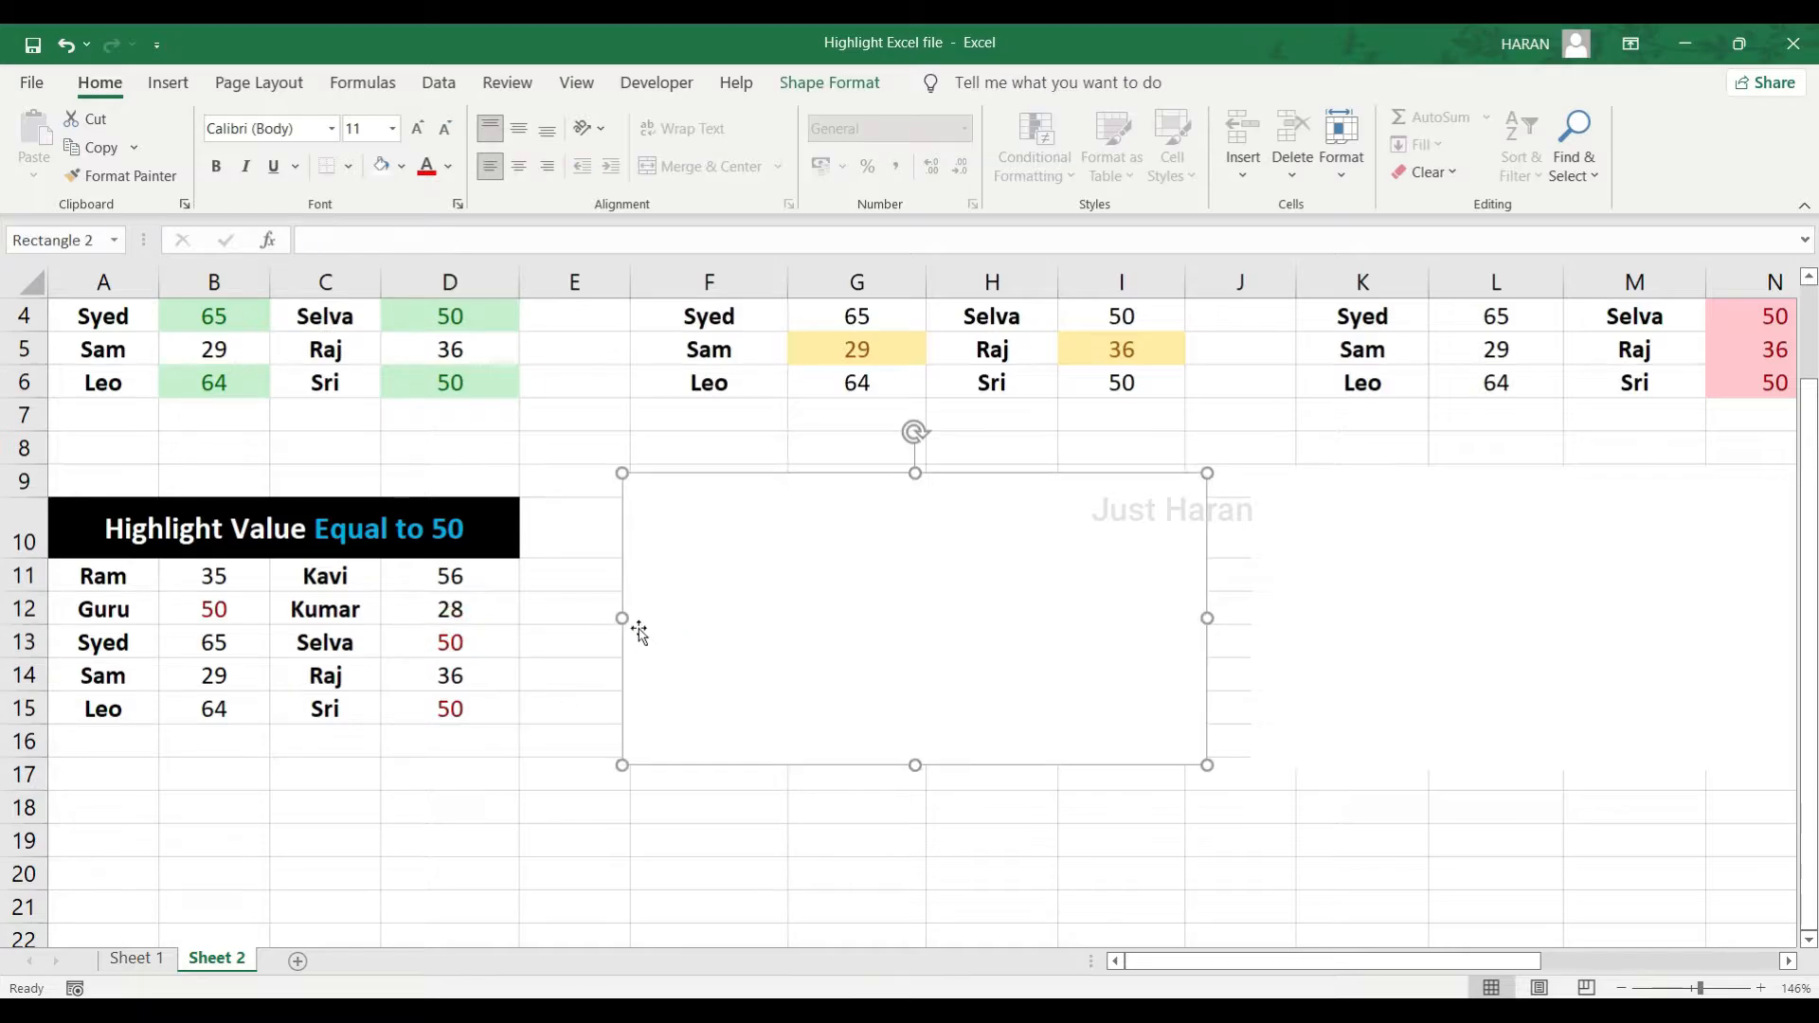
pyautogui.press('Delete')
pyautogui.click(777, 541)
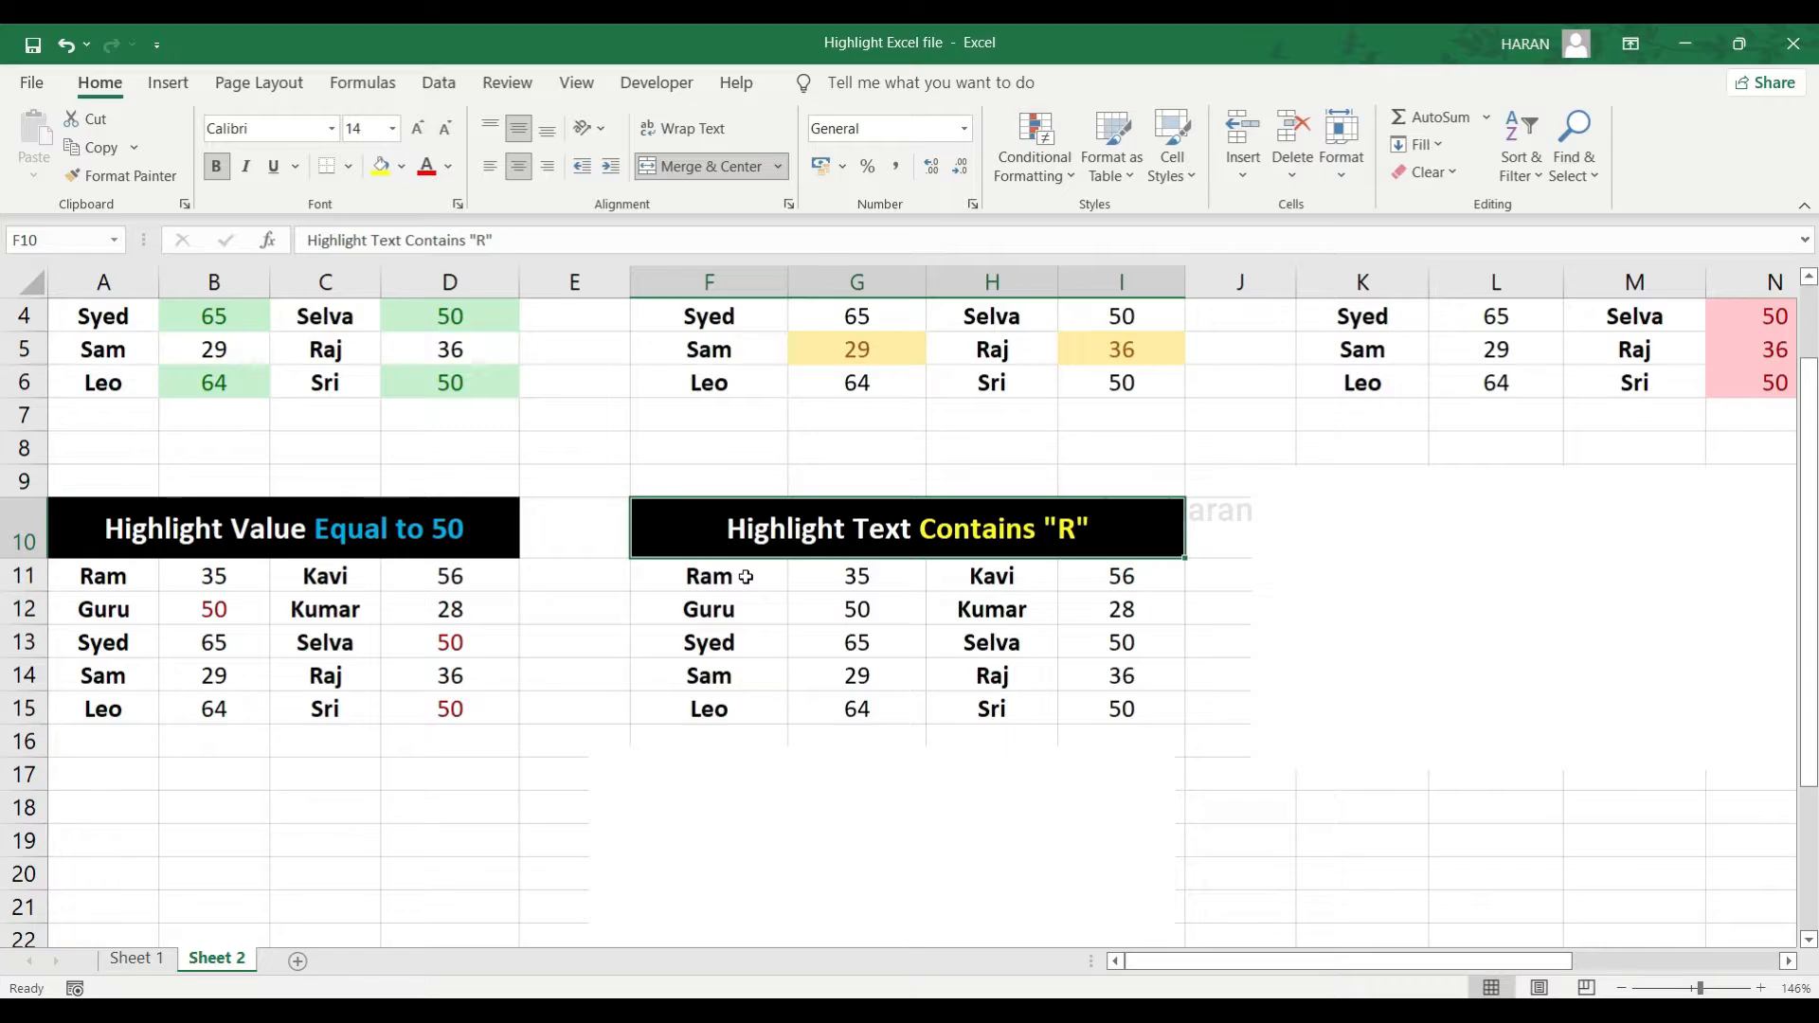
# Step: Start a Text That Contains highlight rule with the text "R" for the names in F11:F15 and H11:H15
pyautogui.moveTo(745, 577); pyautogui.dragTo(746, 705)
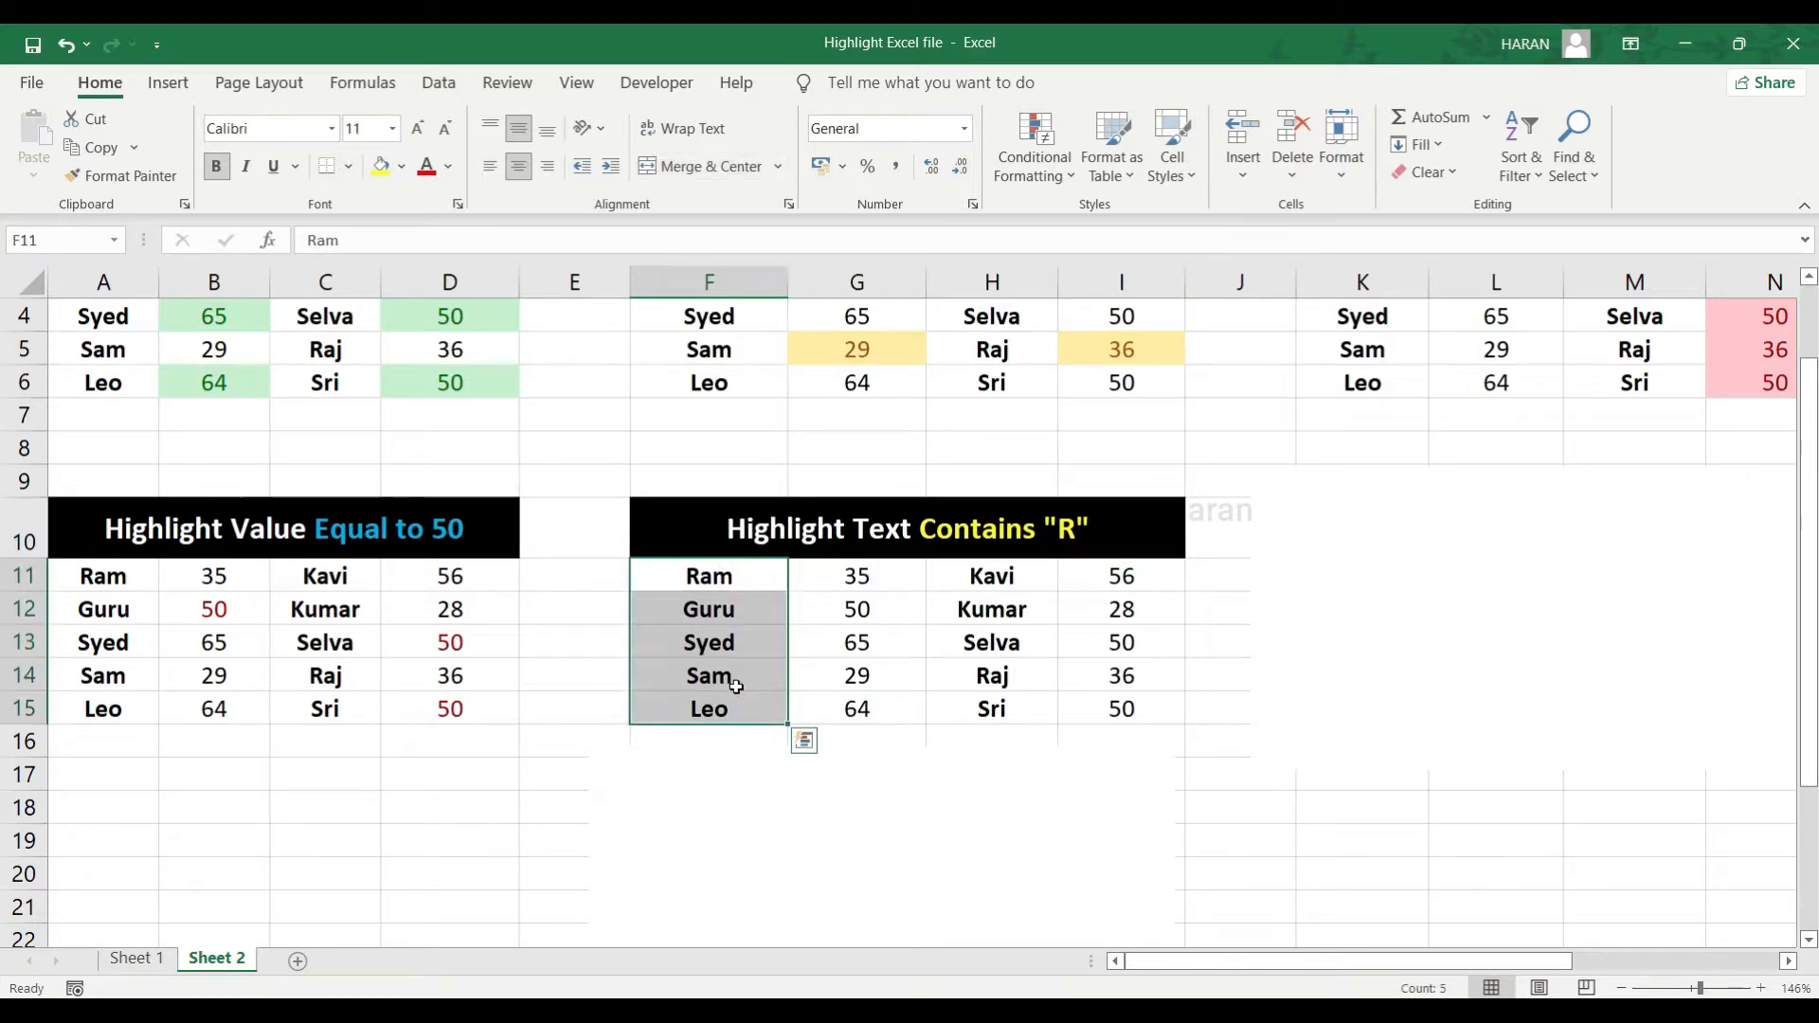
pyautogui.keyDown('ctrl'); pyautogui.moveTo(995, 580); pyautogui.dragTo(995, 709); pyautogui.keyUp('ctrl')
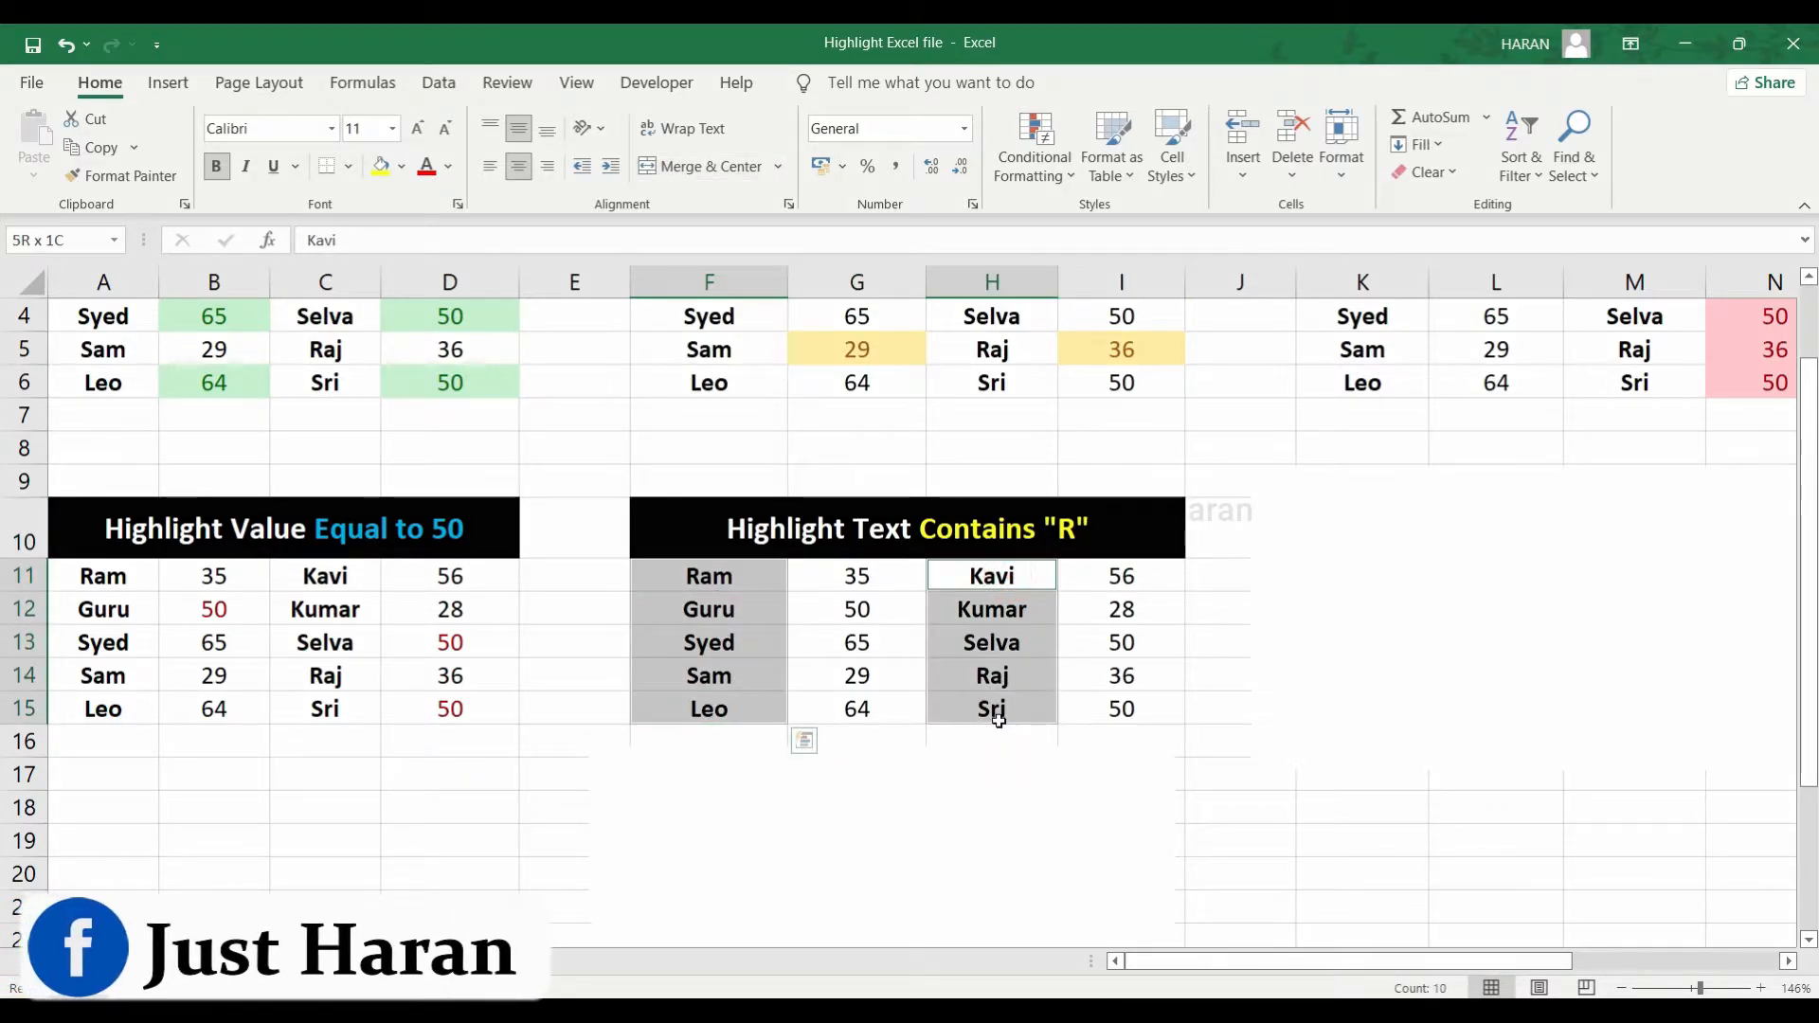
pyautogui.click(1034, 156)
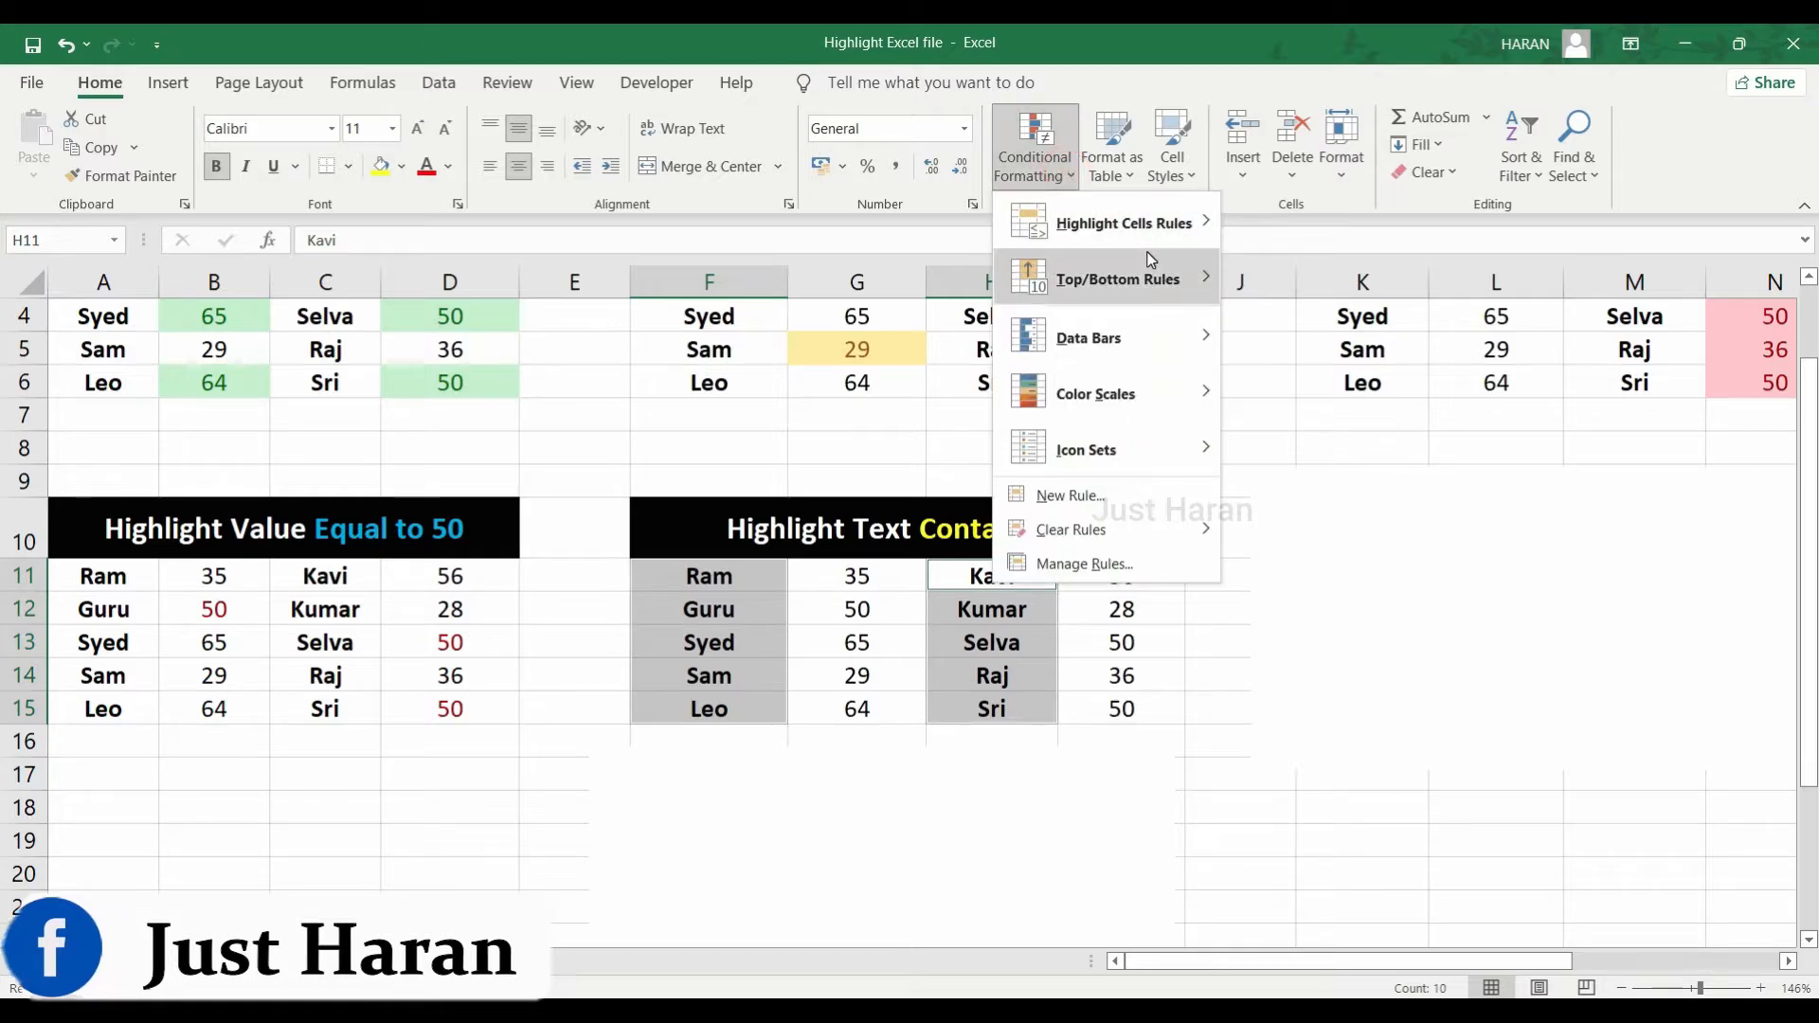
pyautogui.moveTo(1213, 222)
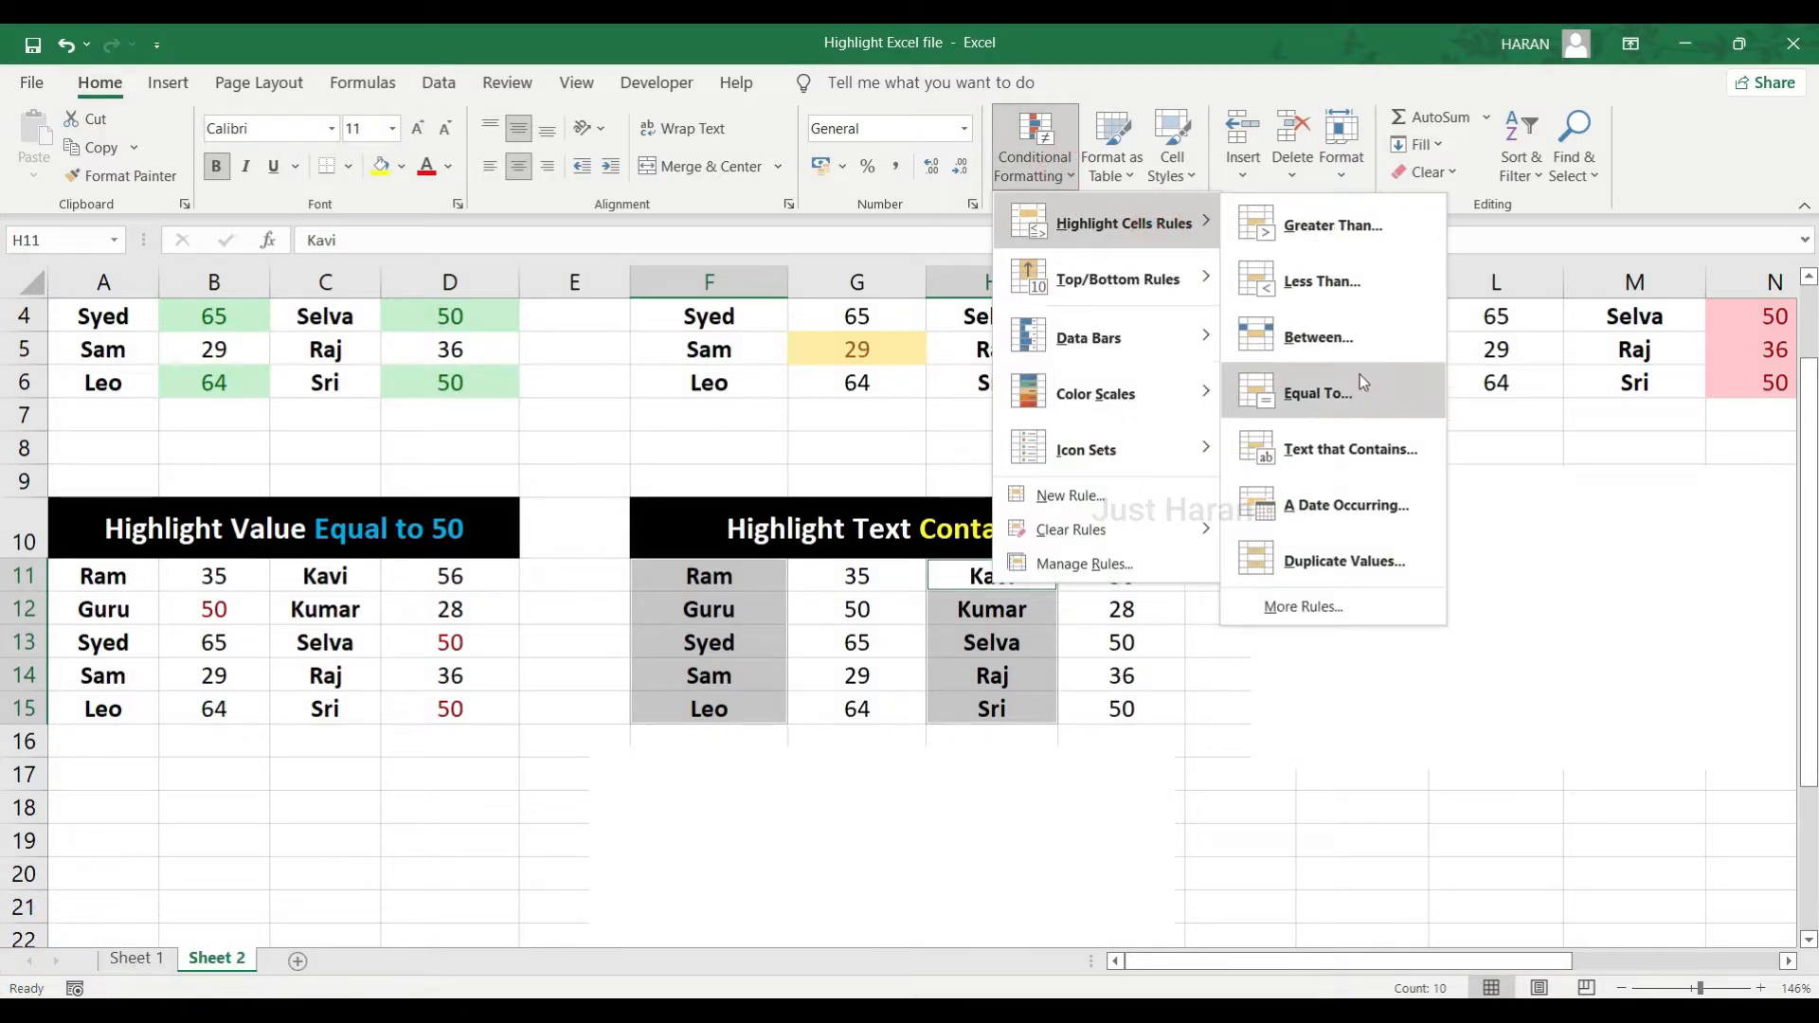
pyautogui.click(1352, 450)
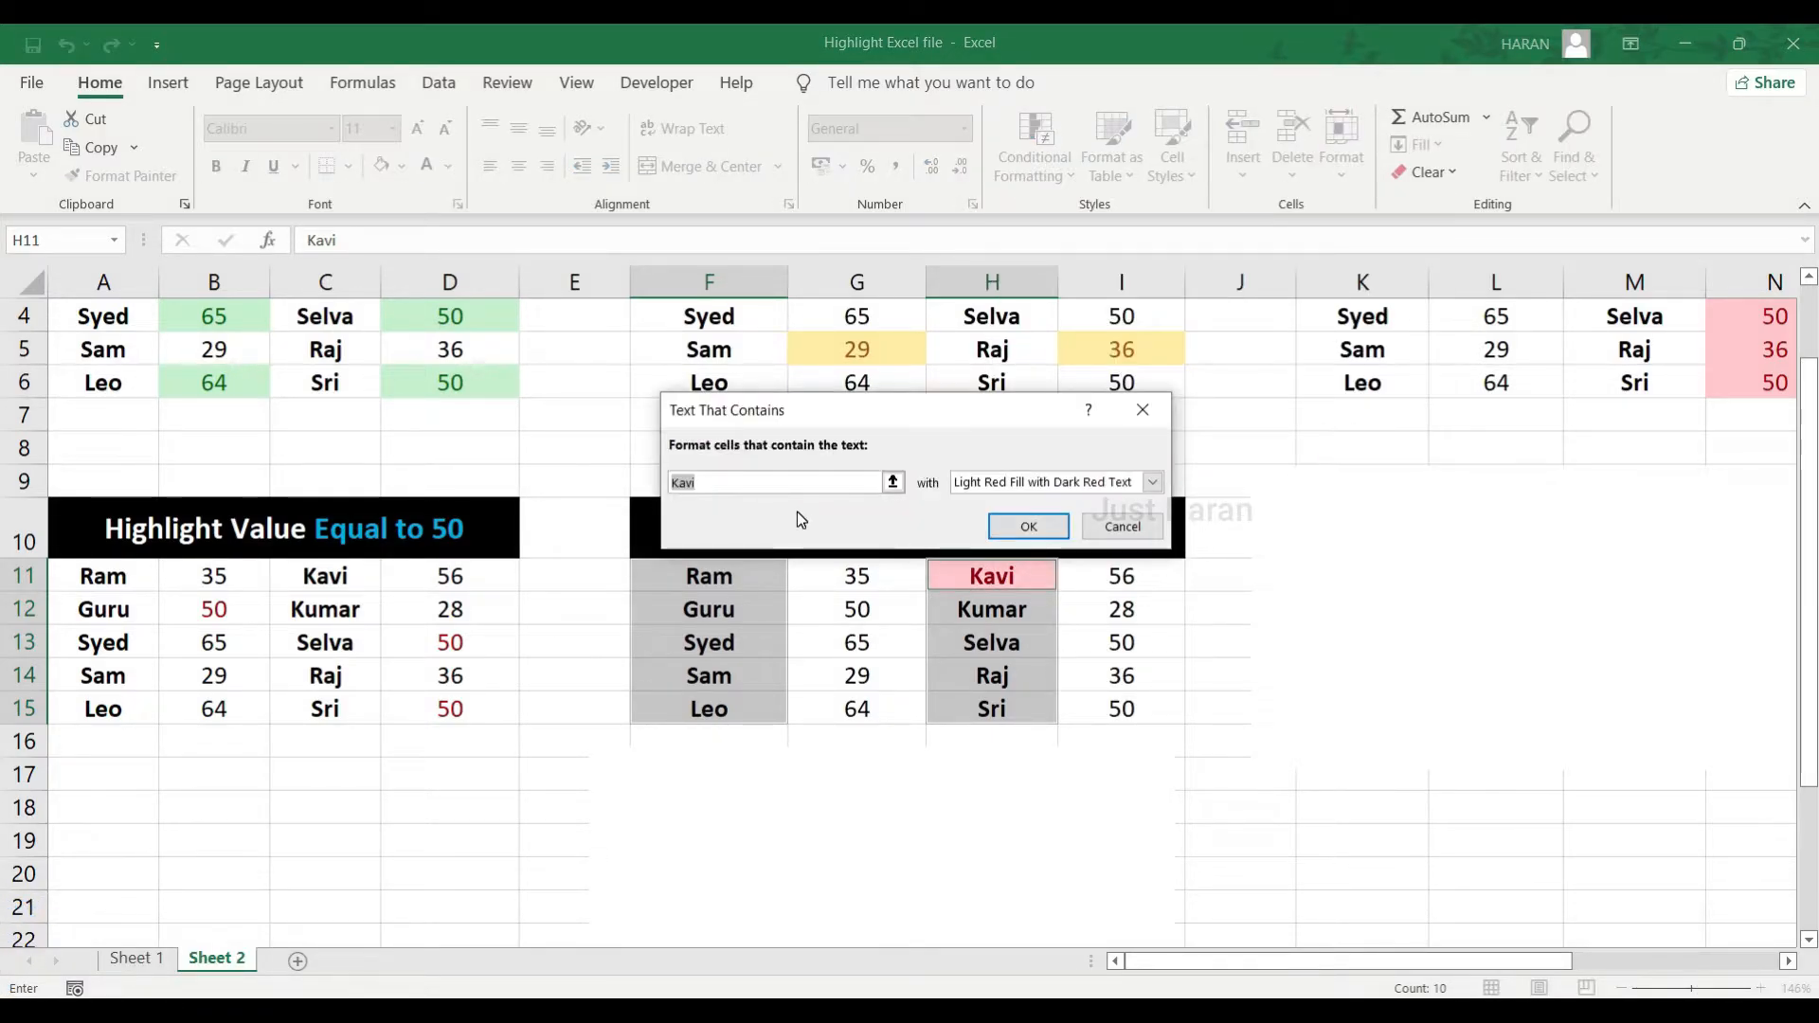
pyautogui.write('R')
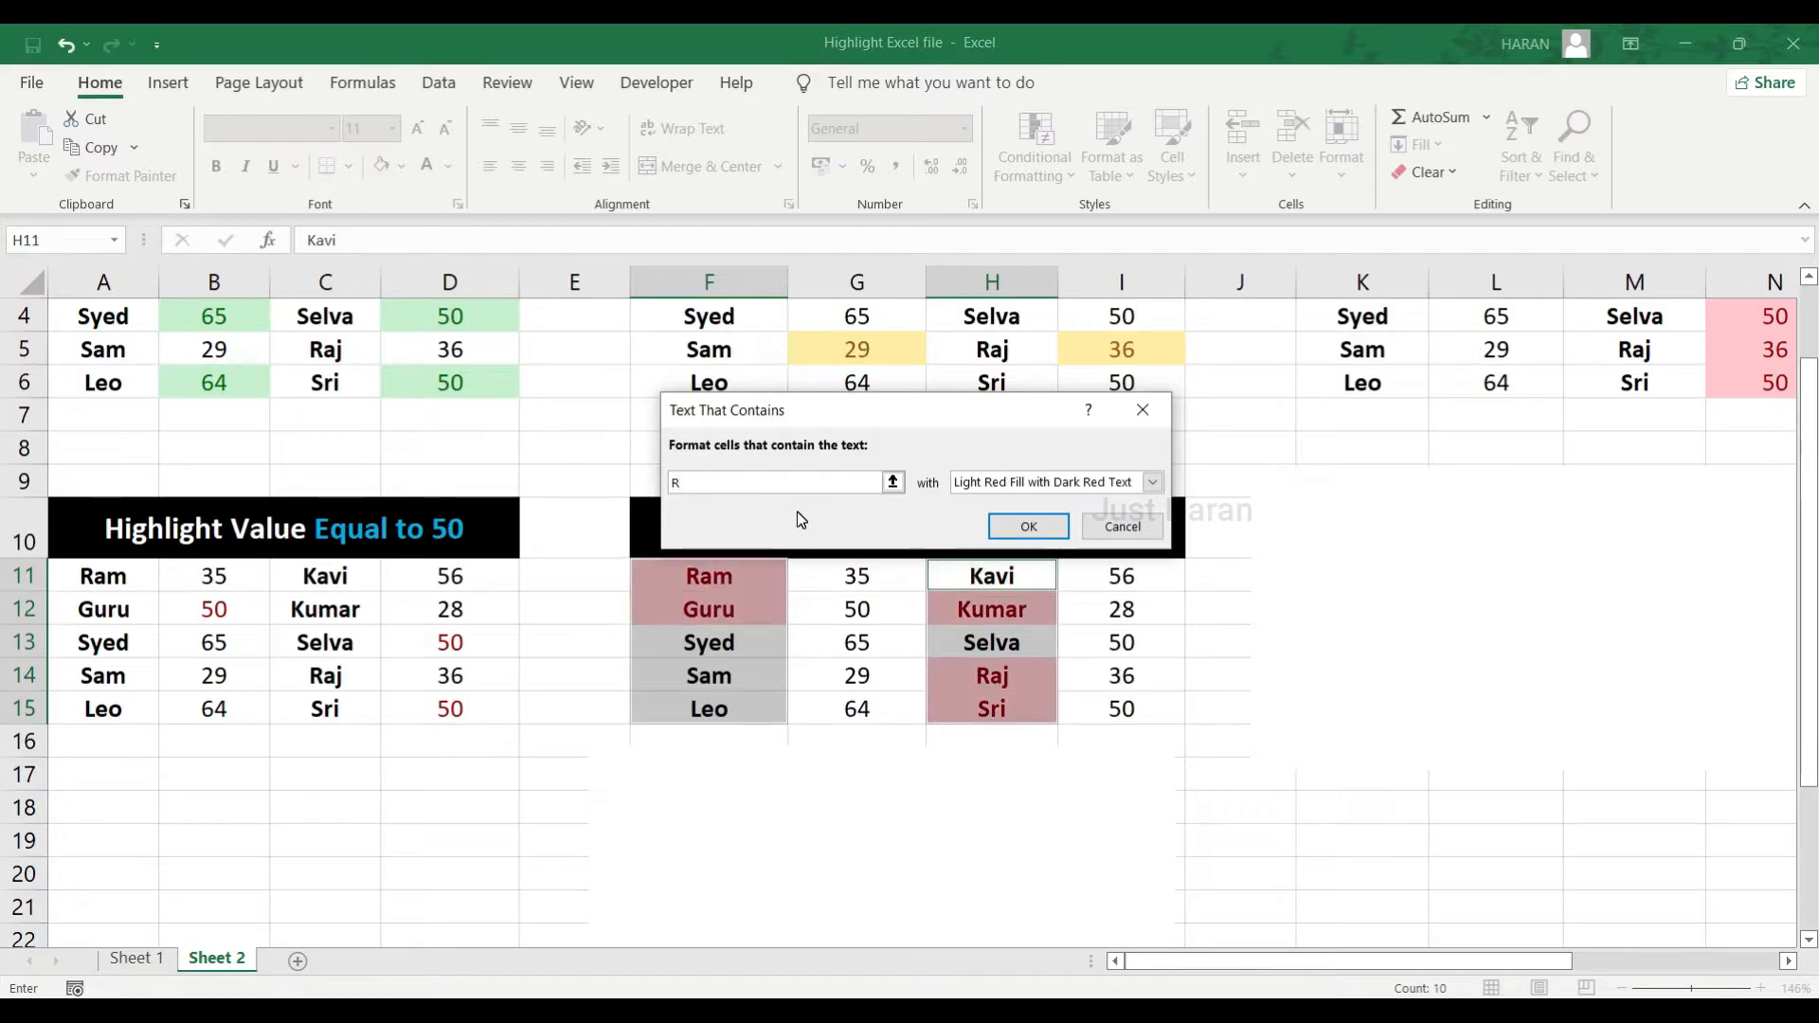
# Step: Set the Text That Contains rule's format to Green Fill with Dark Green Text and apply it
pyautogui.click(1152, 482)
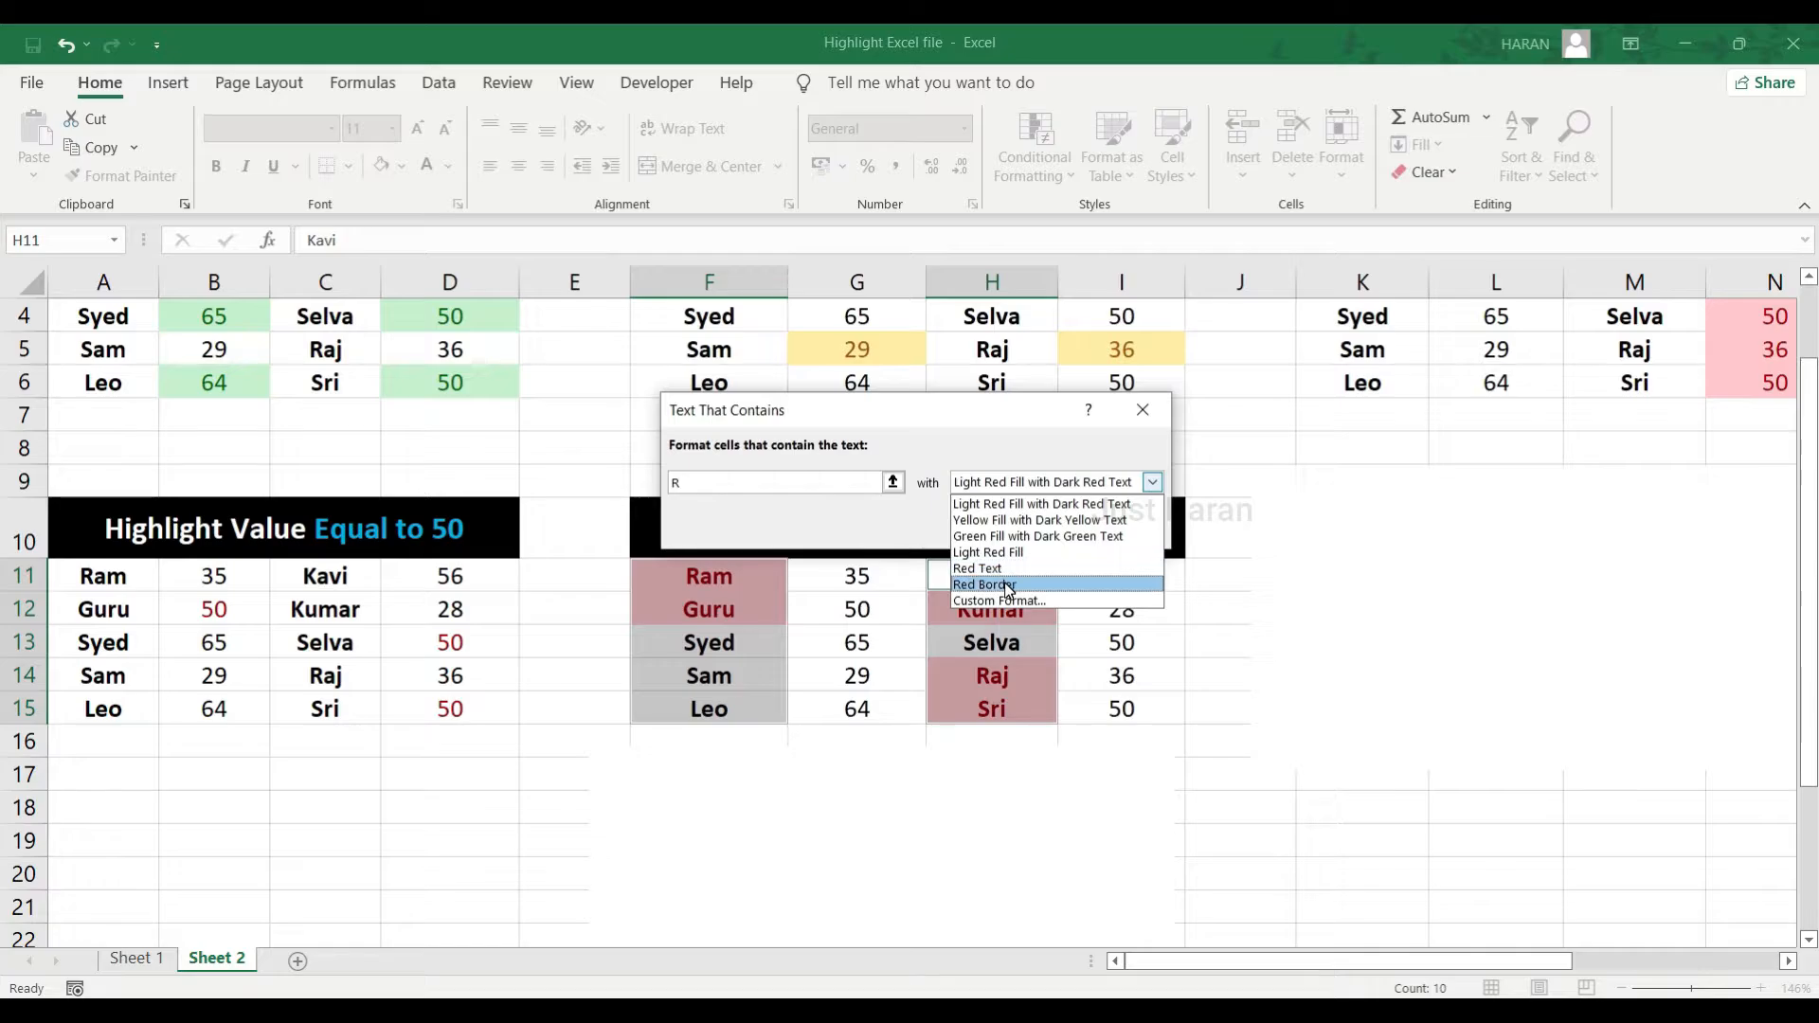
pyautogui.click(1023, 535)
pyautogui.click(1023, 531)
pyautogui.click(1227, 713)
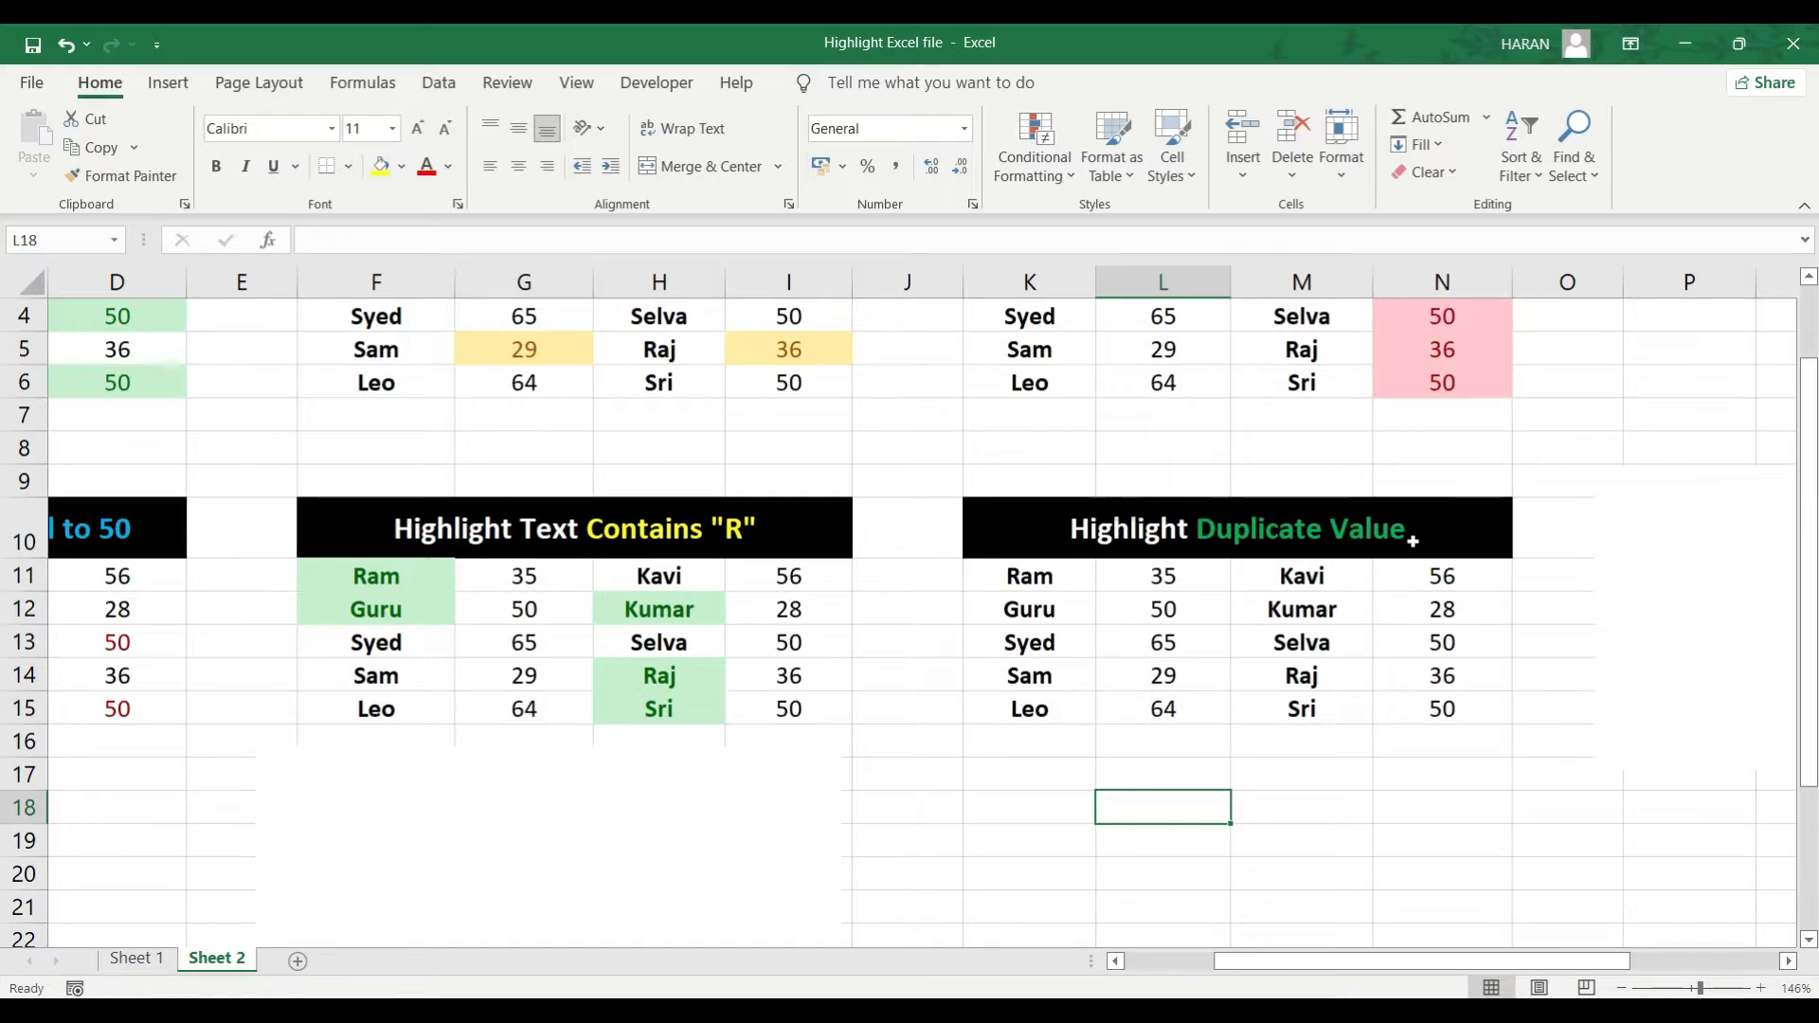
# Step: Start a Duplicate Values highlight rule for the numbers in L11:L15 and N11:N15
pyautogui.moveTo(1206, 581); pyautogui.dragTo(1177, 706)
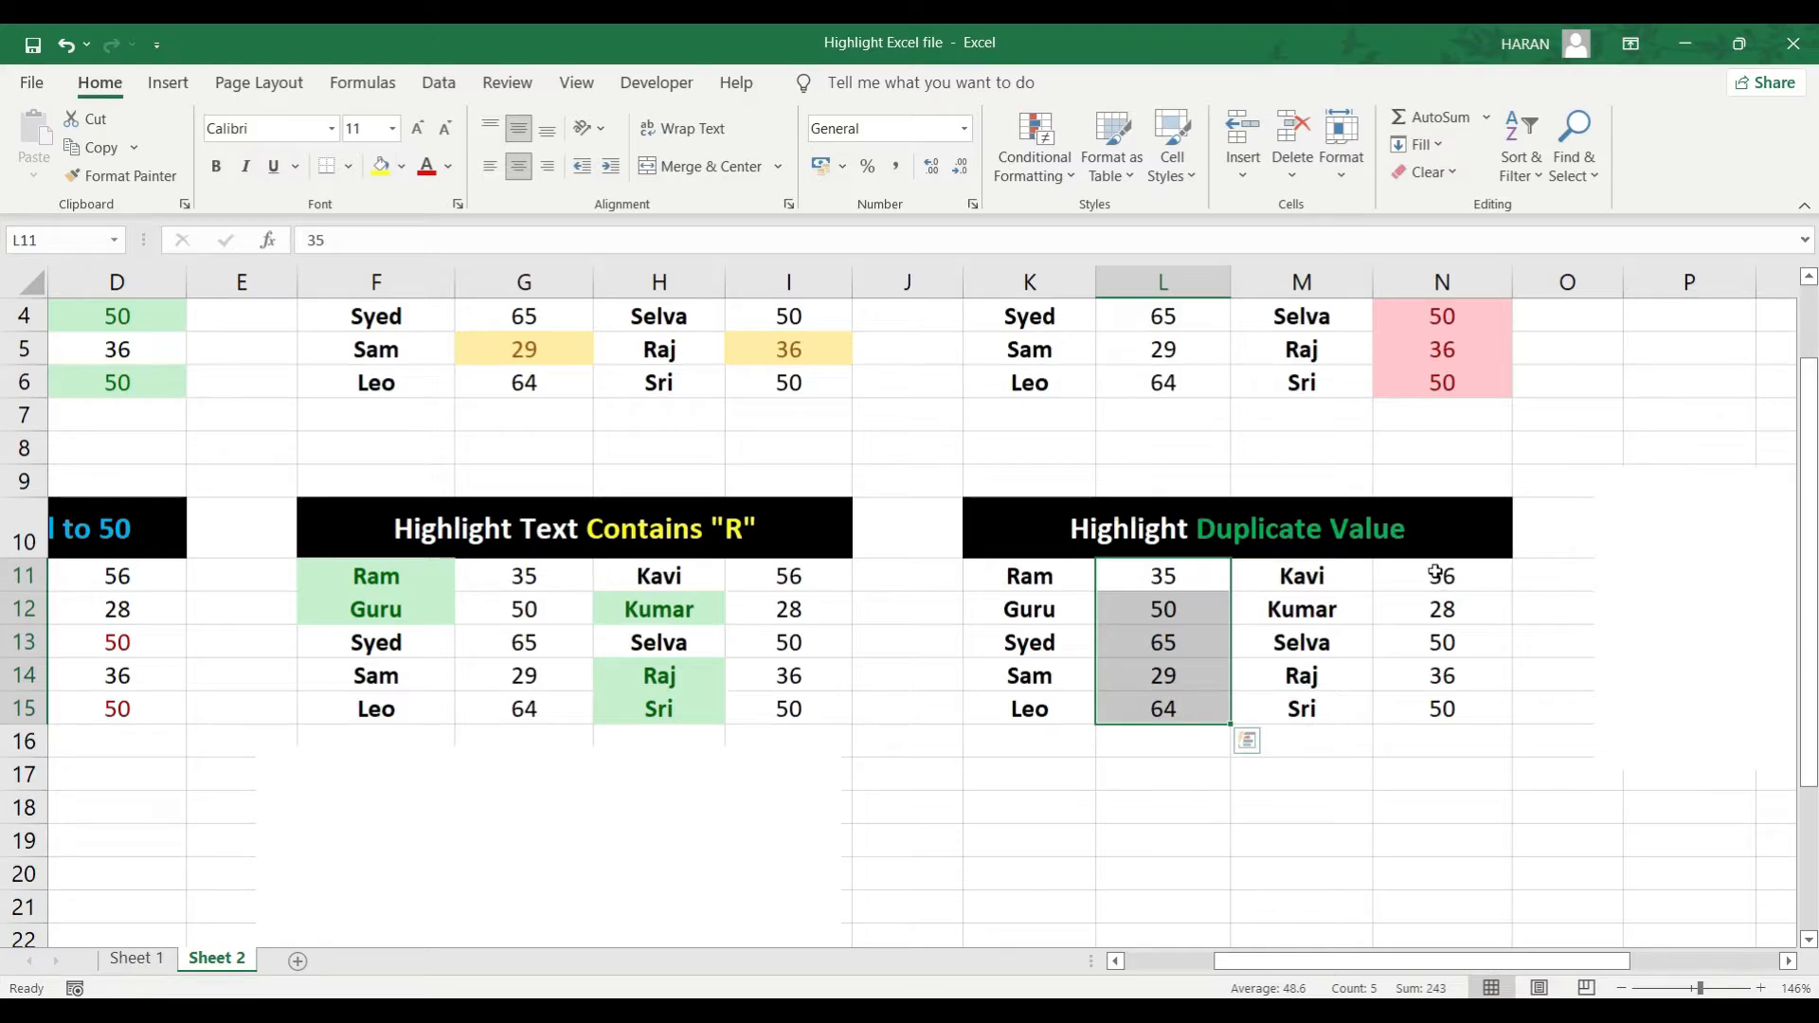
pyautogui.moveTo(1436, 569); pyautogui.dragTo(1412, 703)
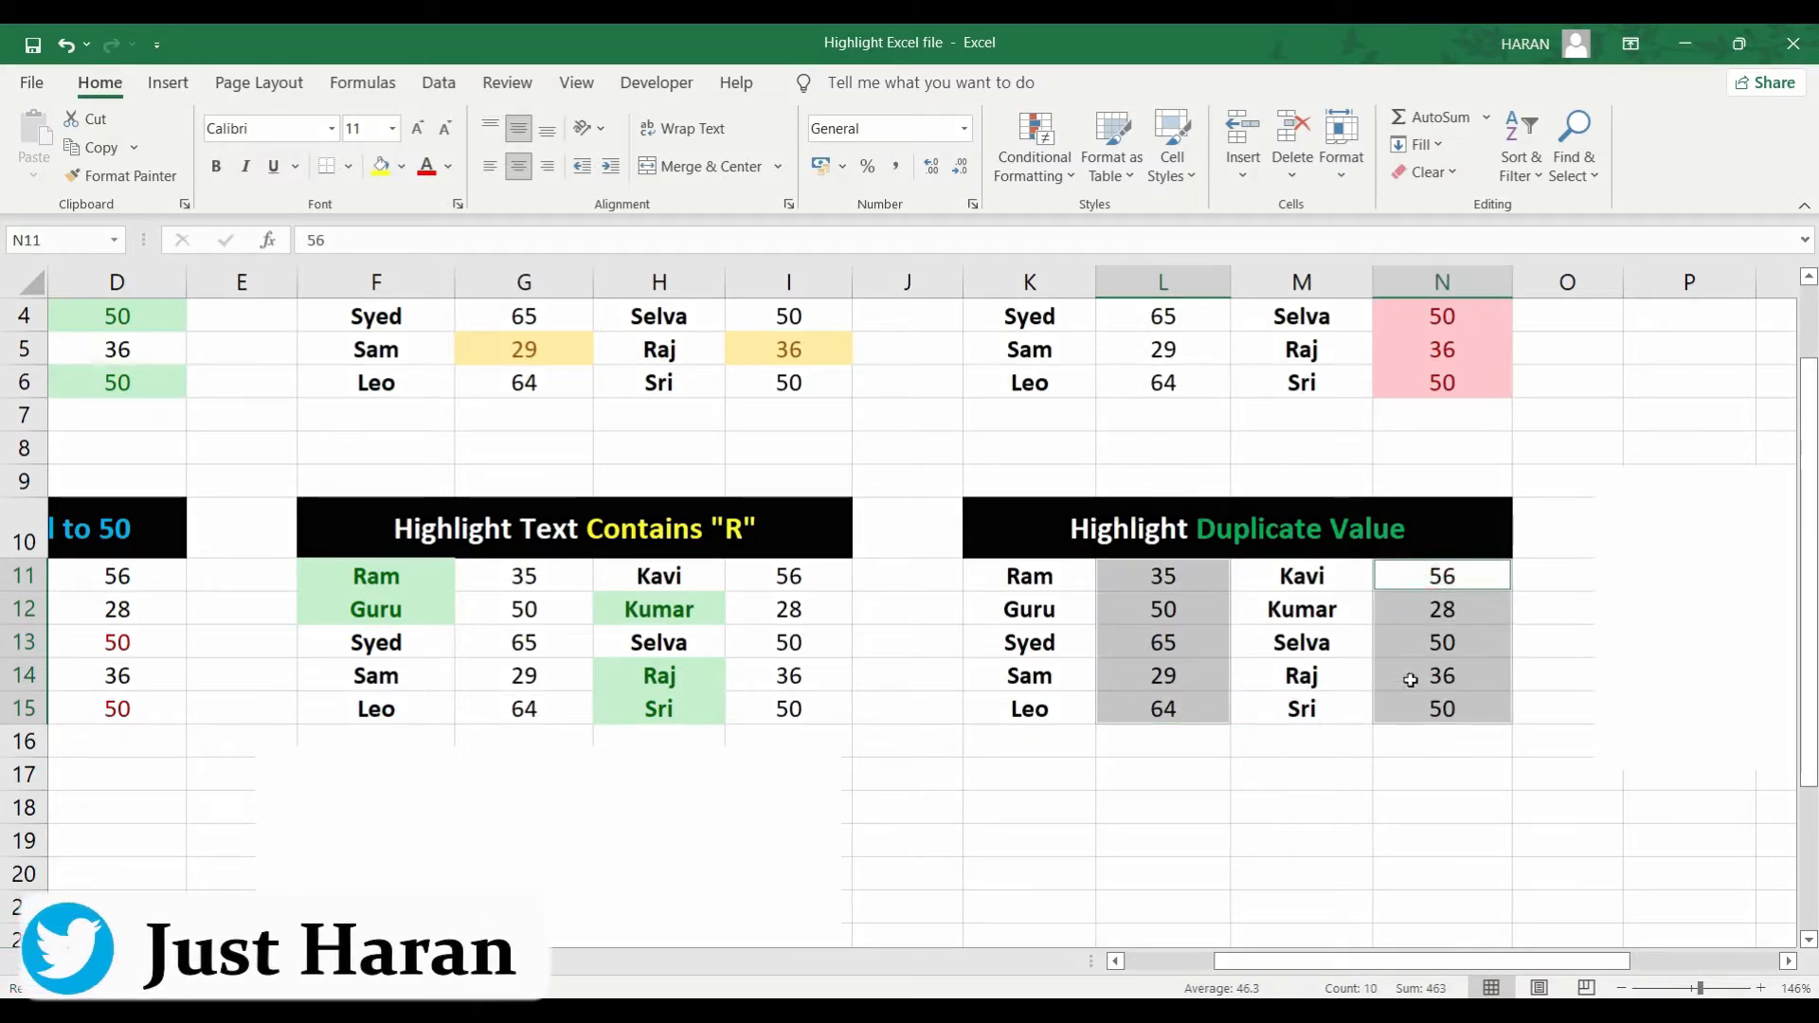
pyautogui.click(1034, 157)
pyautogui.moveTo(1127, 222)
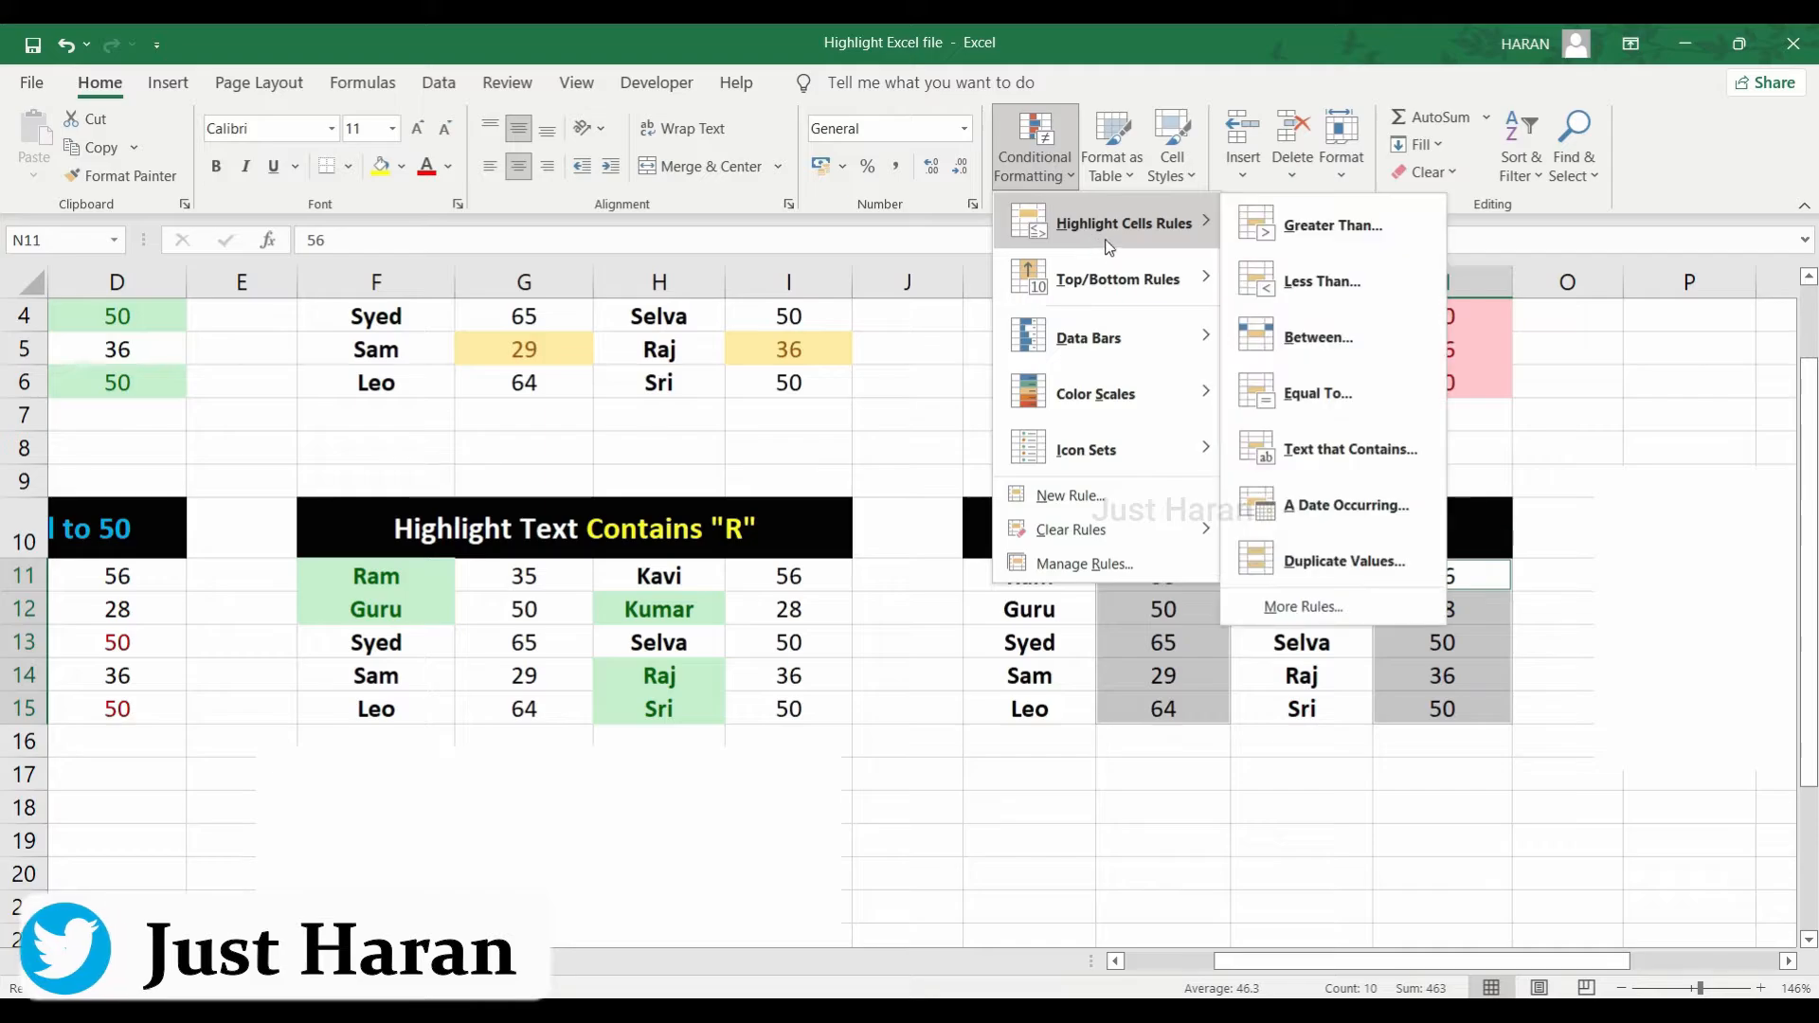
pyautogui.click(1379, 560)
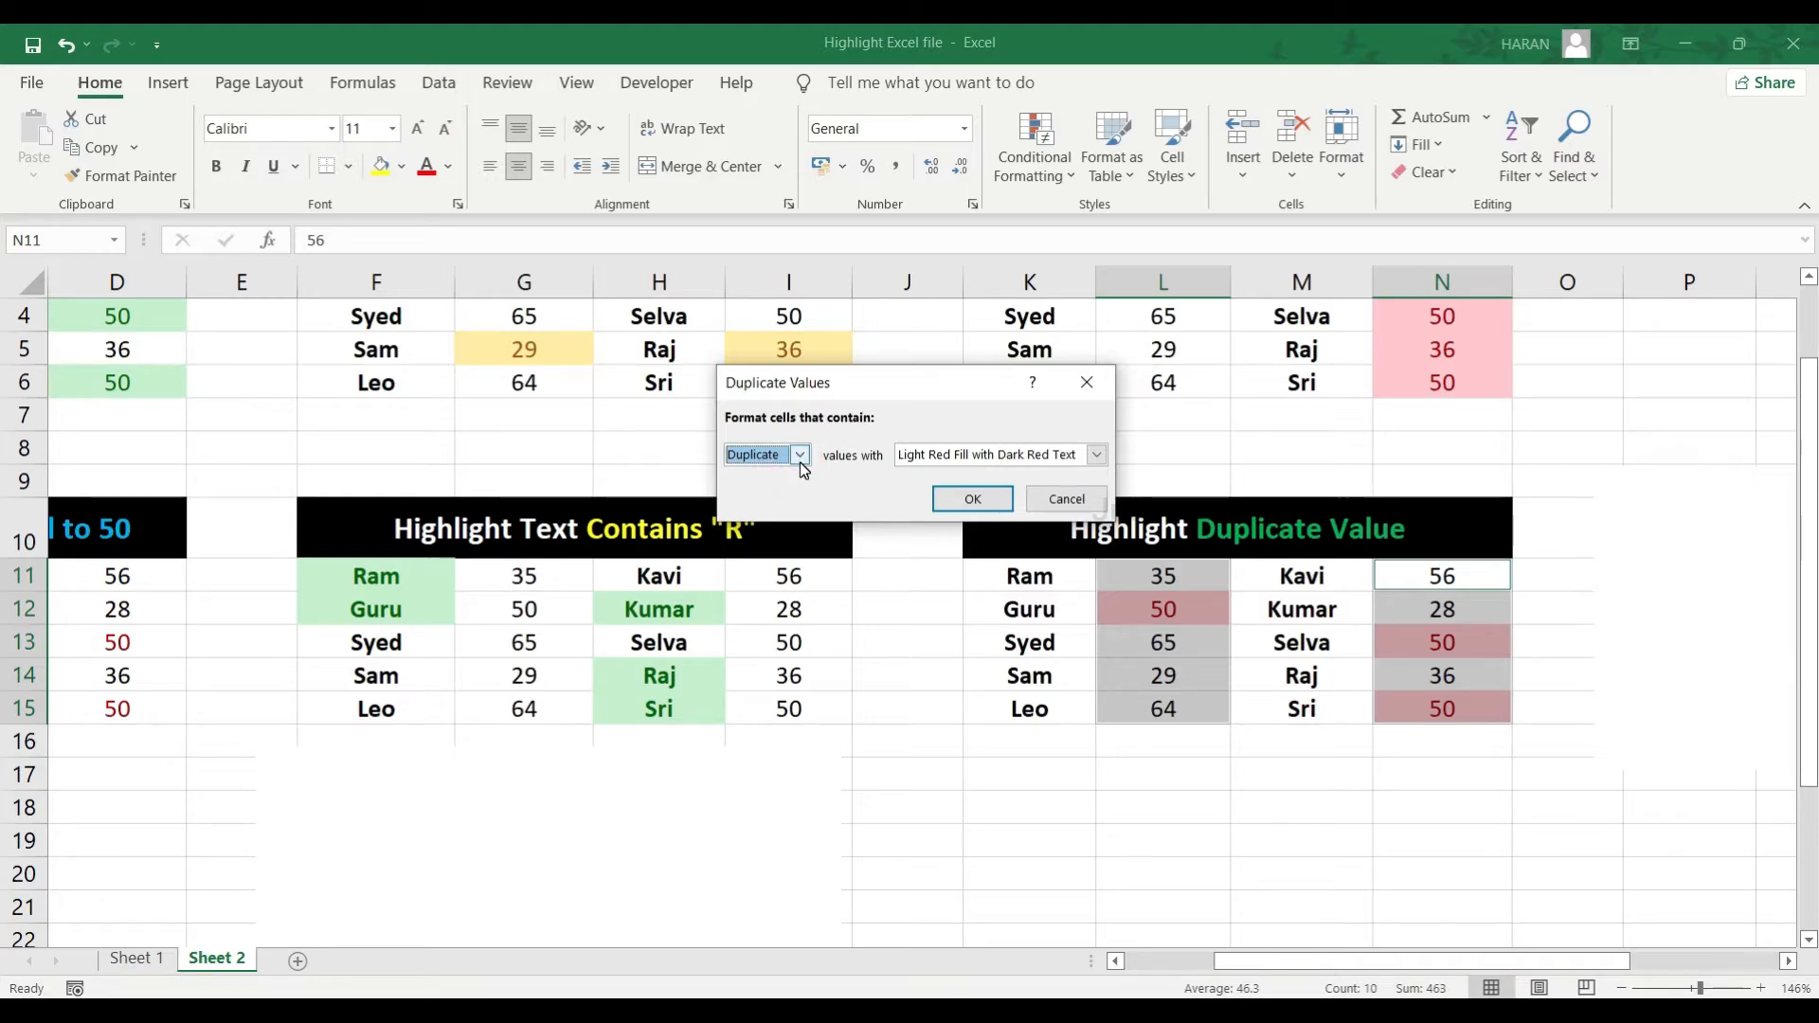
# Step: Apply the rule to Duplicate values with Light Red Fill with Dark Red Text and check the highlighted cells
pyautogui.click(801, 456)
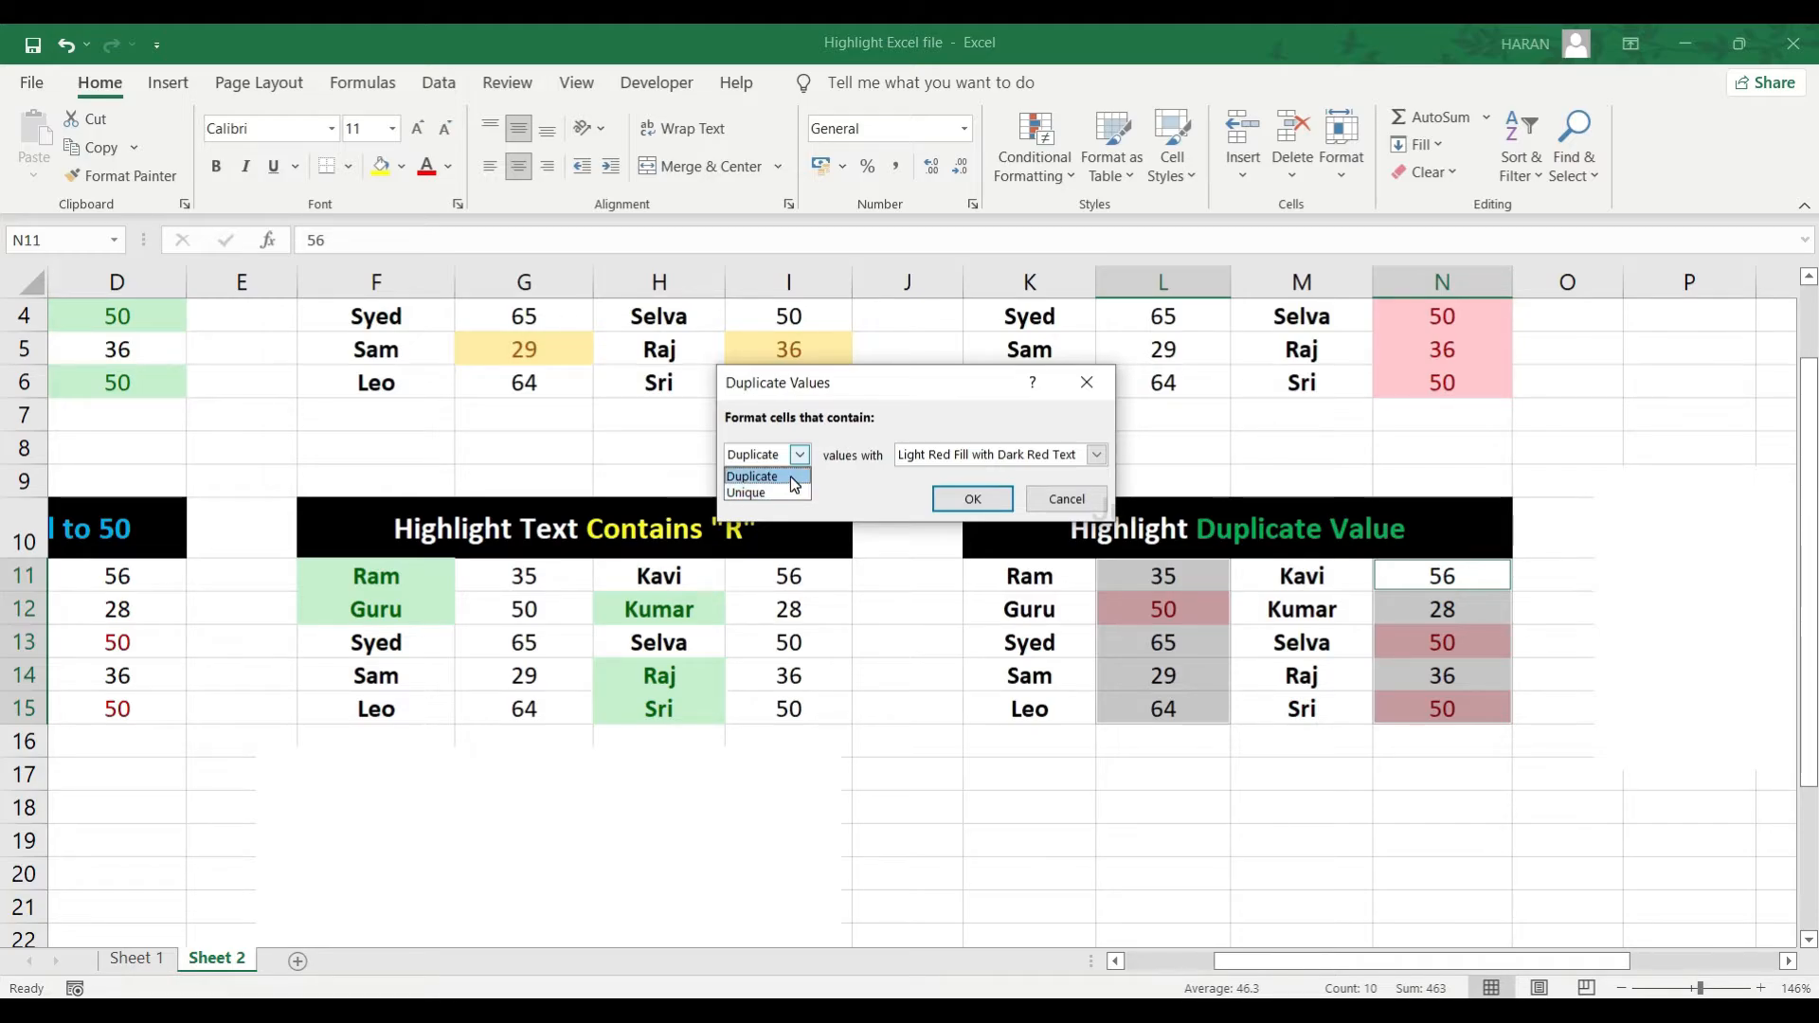
pyautogui.click(794, 478)
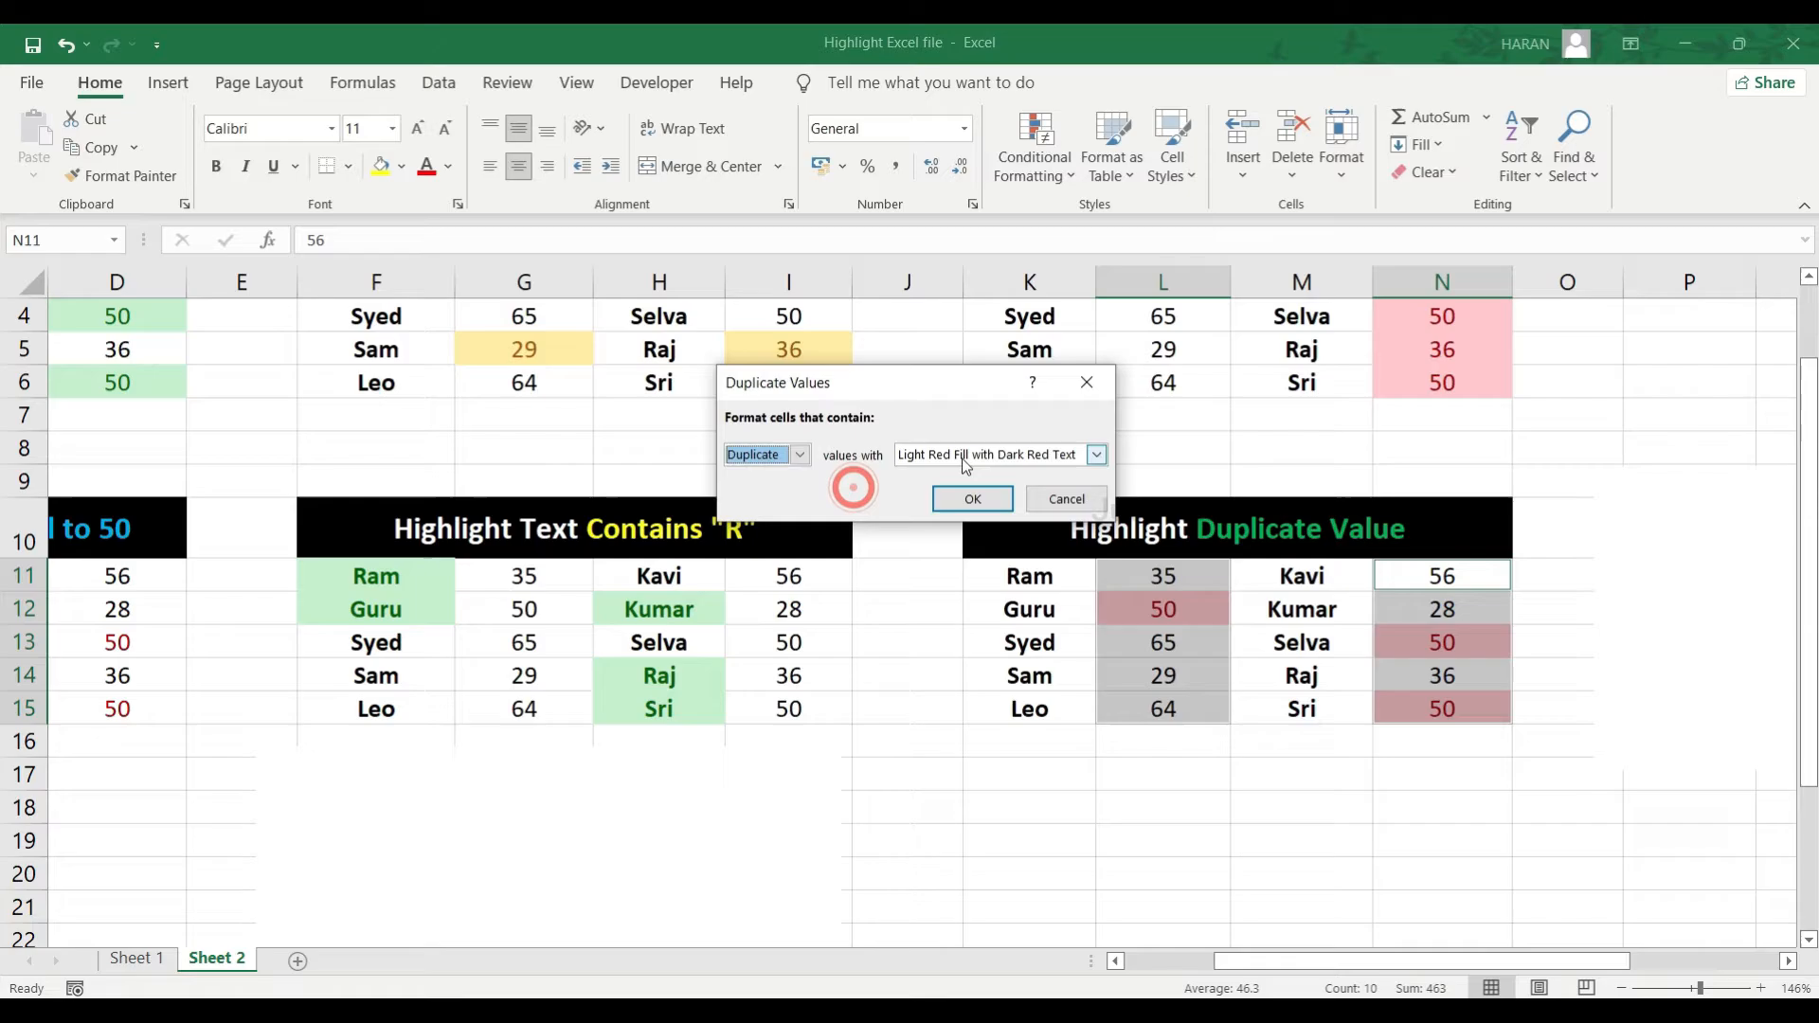
pyautogui.click(1097, 454)
pyautogui.click(1051, 476)
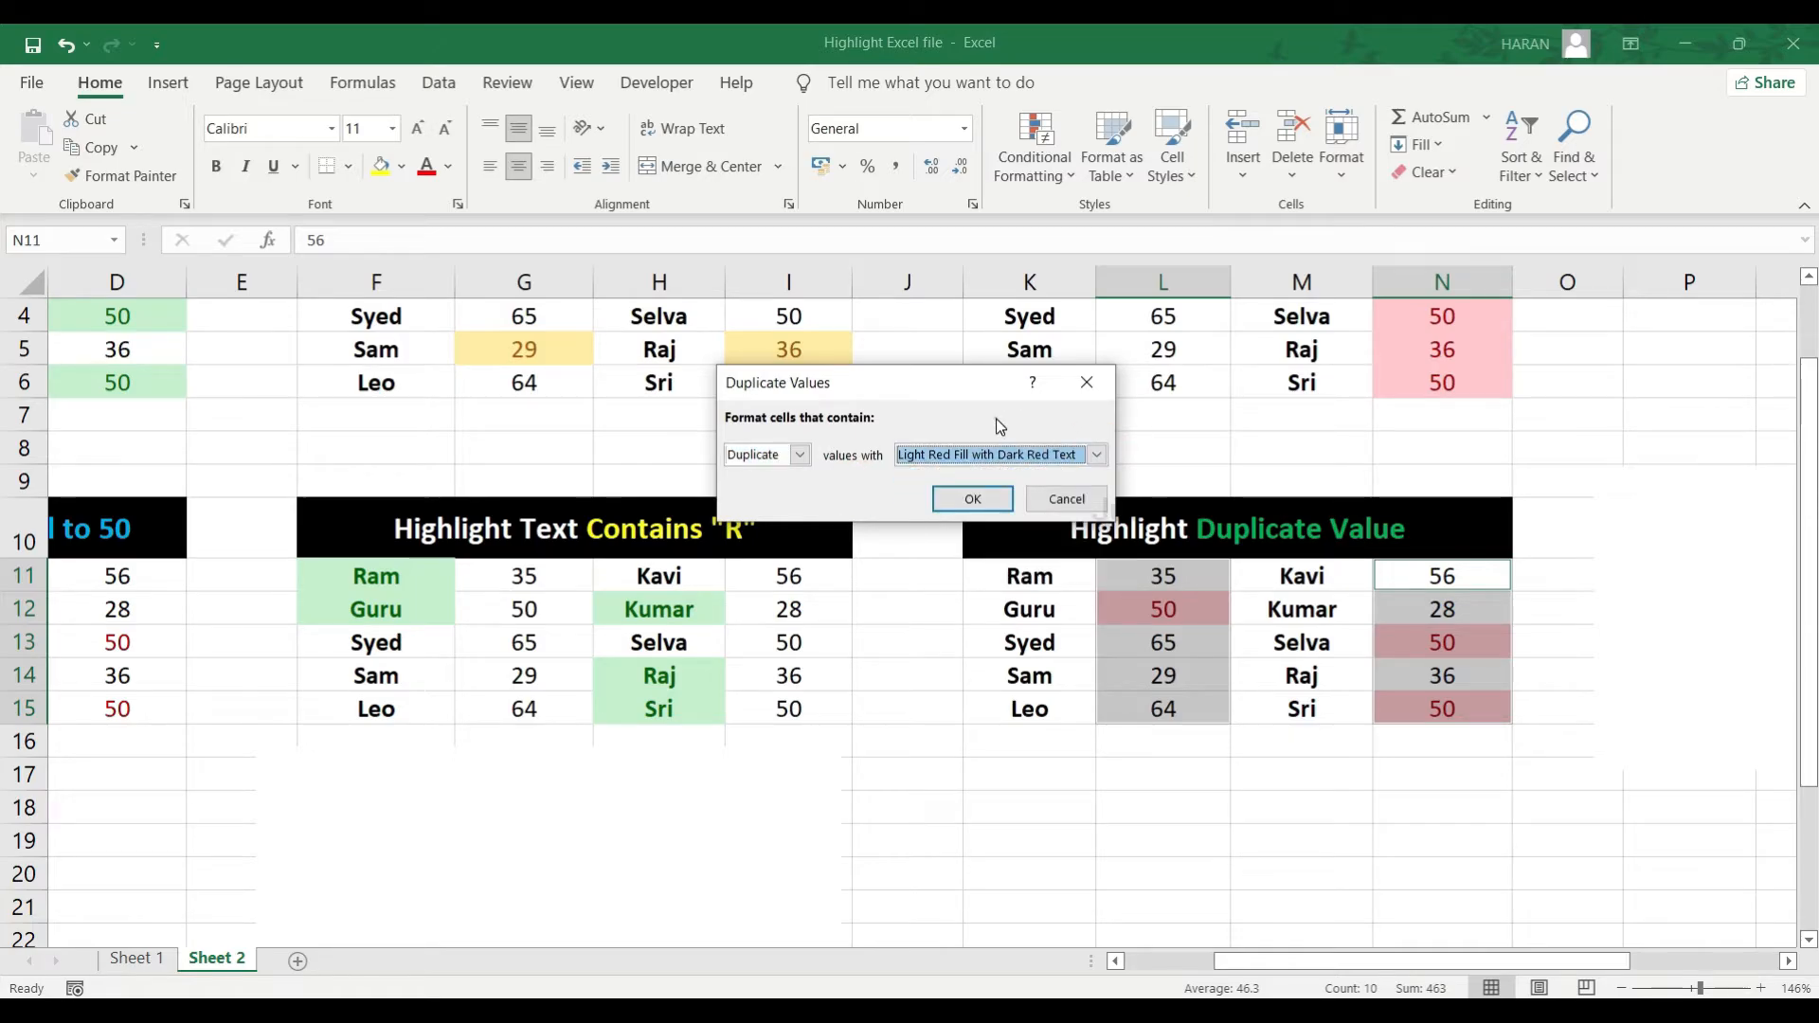
pyautogui.click(1000, 493)
pyautogui.click(1303, 874)
pyautogui.click(1163, 609)
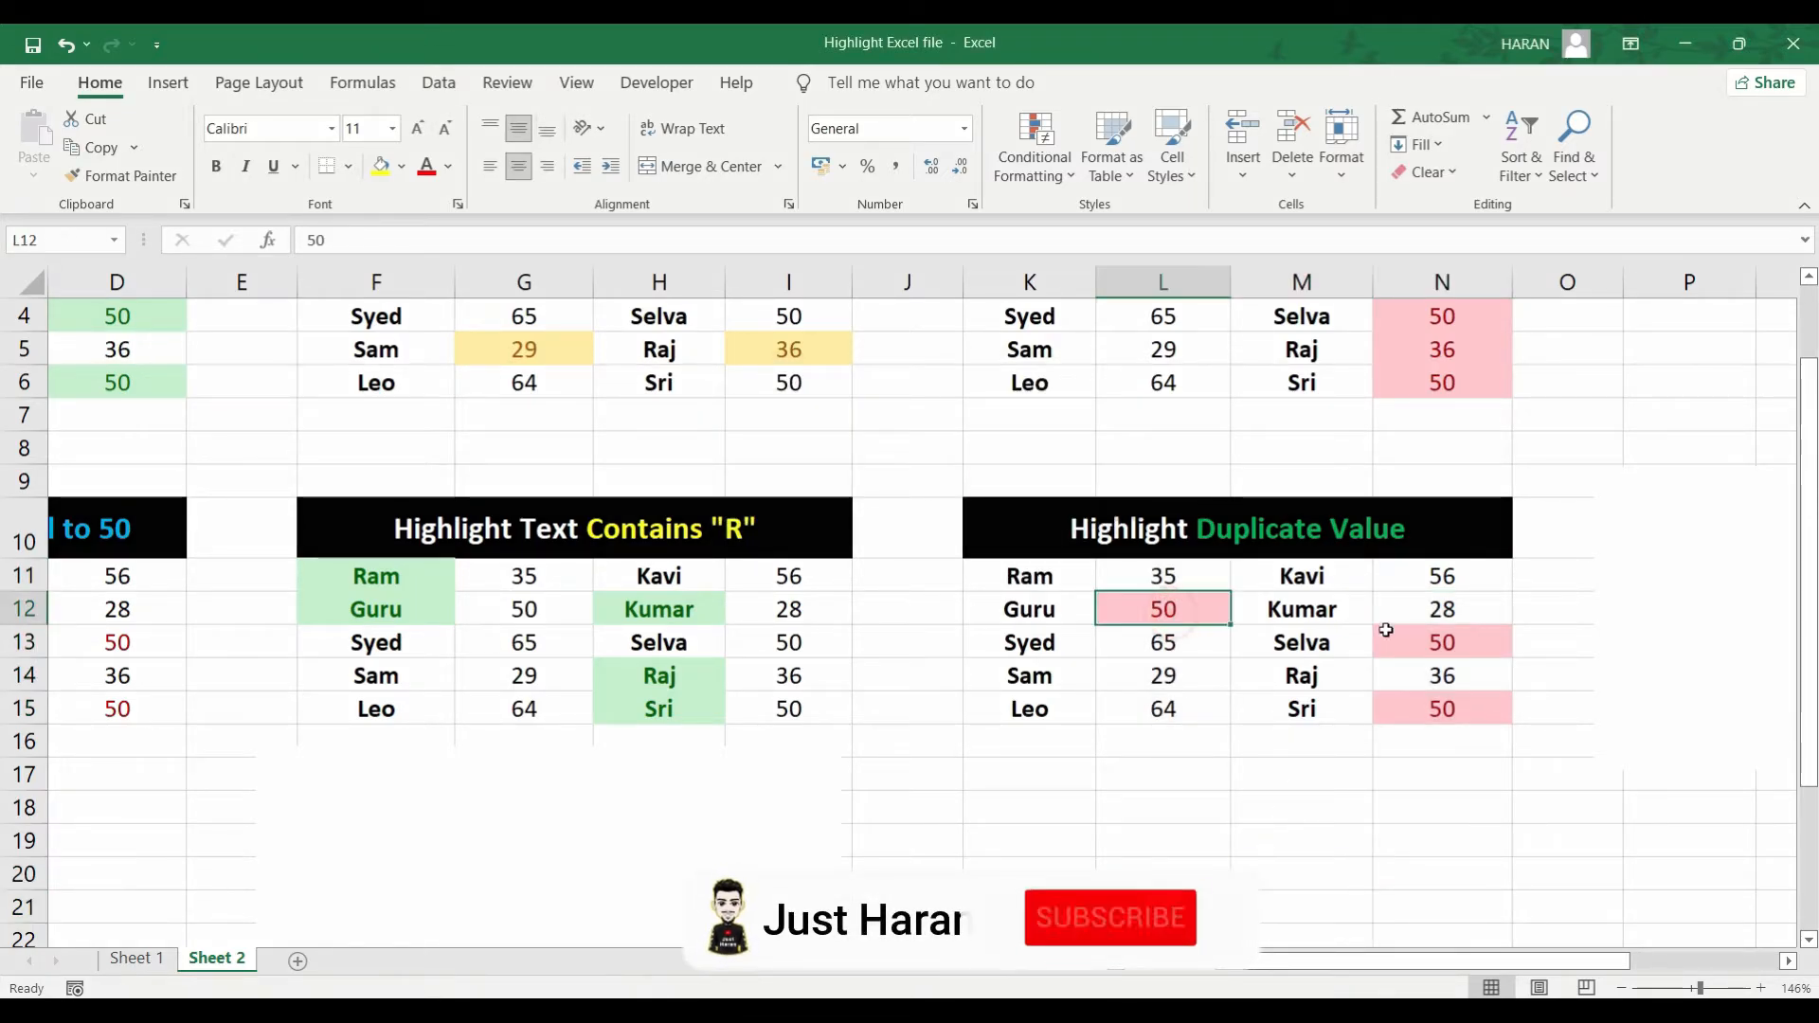
pyautogui.click(1399, 638)
pyautogui.click(1425, 713)
pyautogui.click(1421, 642)
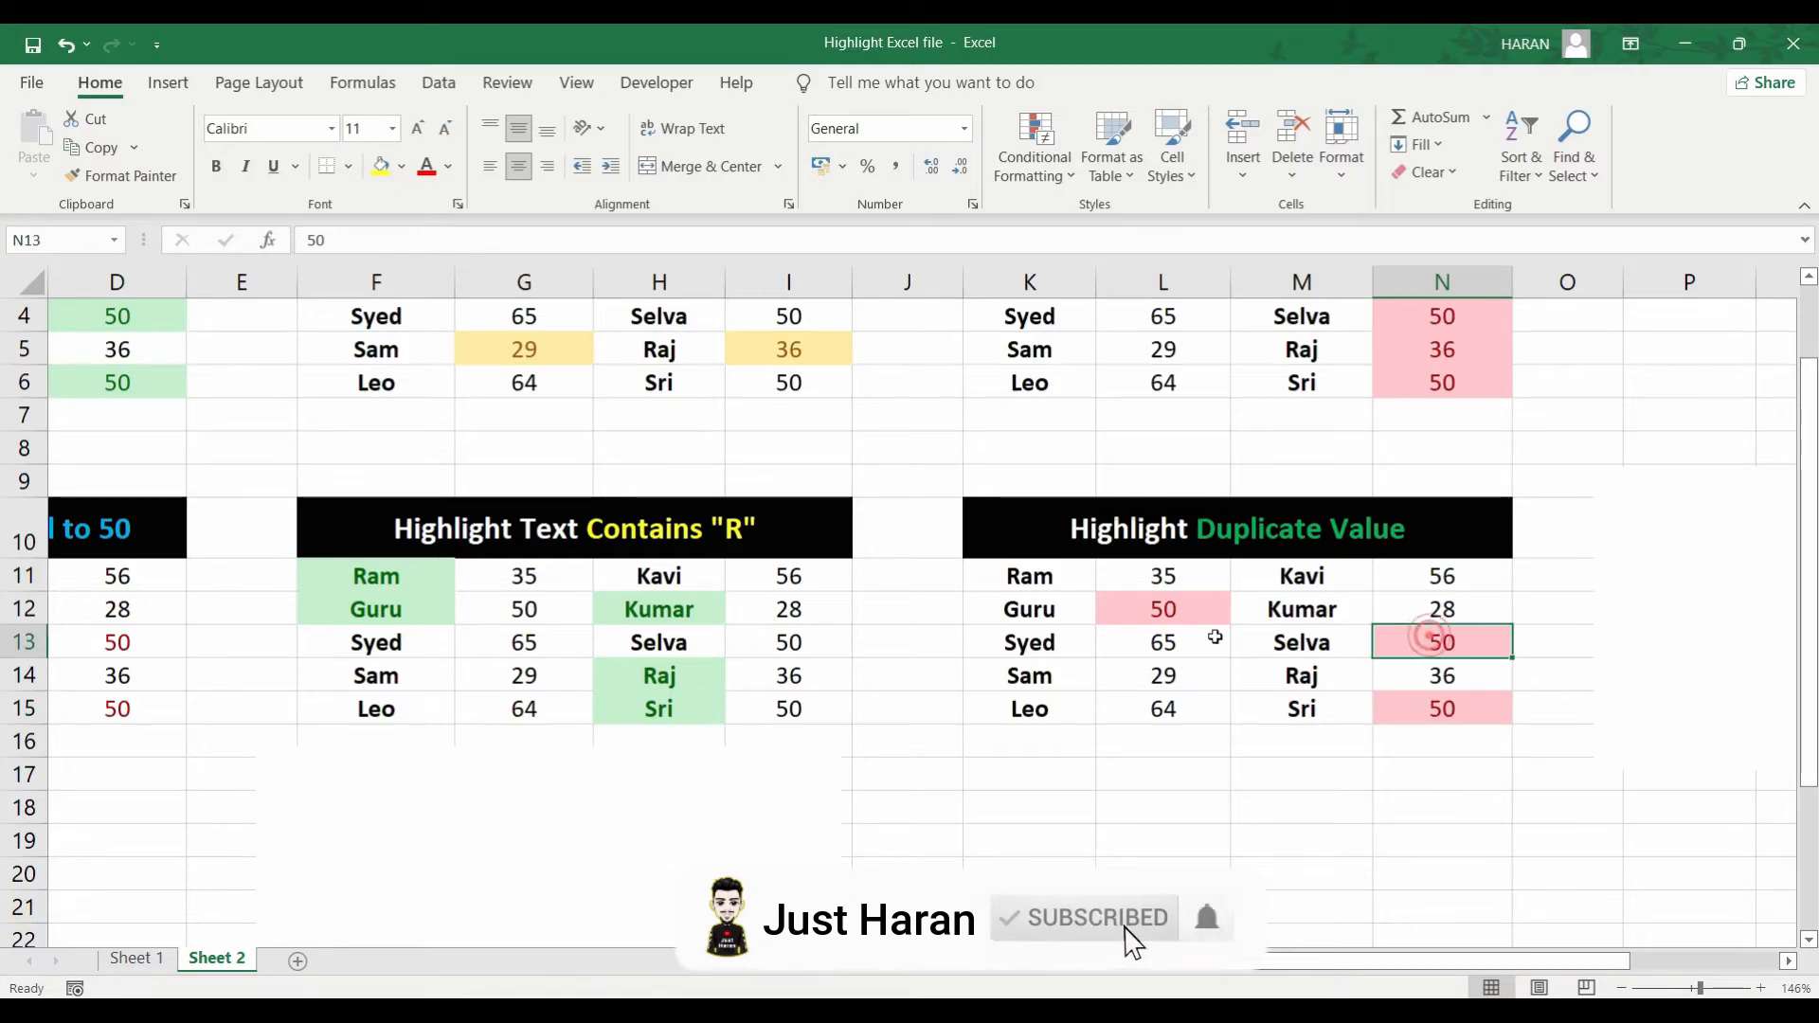
pyautogui.click(1187, 617)
# Step: Start an A Date Occurring highlight rule for the dates in P11:S15 under Highlight Last Week Date
pyautogui.moveTo(1379, 994); pyautogui.dragTo(1498, 995)
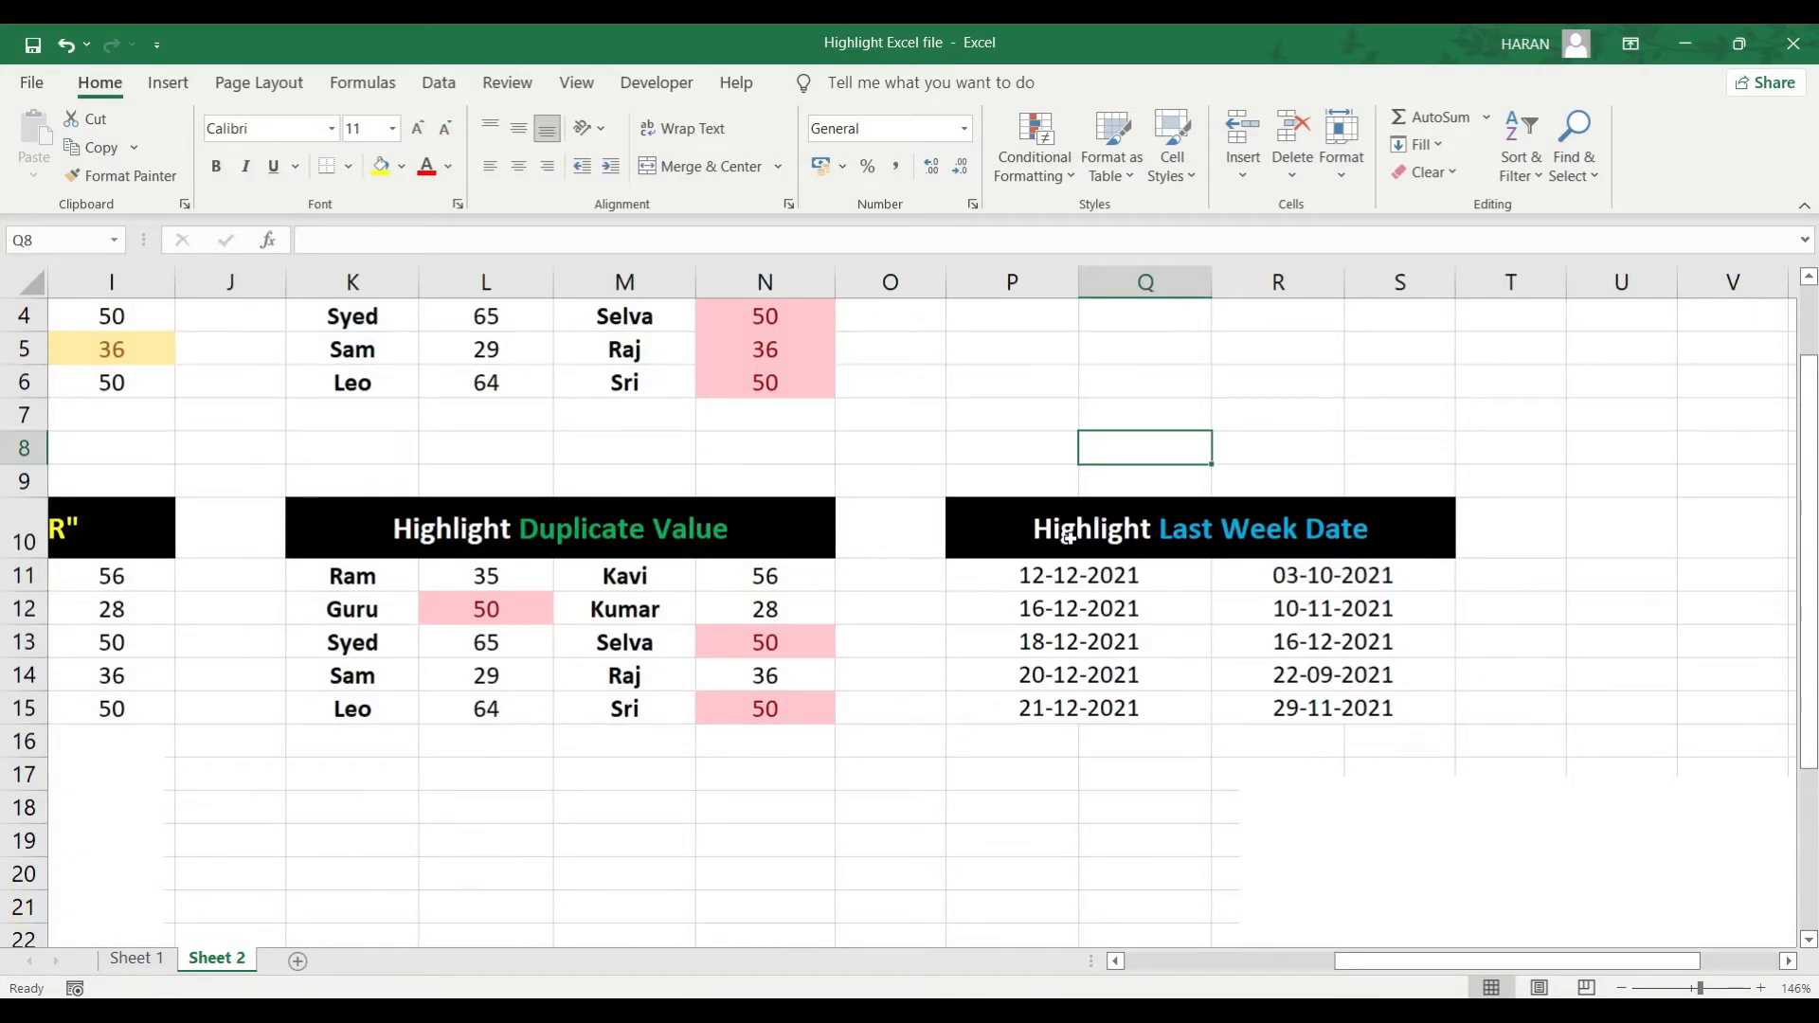
pyautogui.click(1067, 538)
pyautogui.moveTo(1064, 581); pyautogui.dragTo(1348, 692)
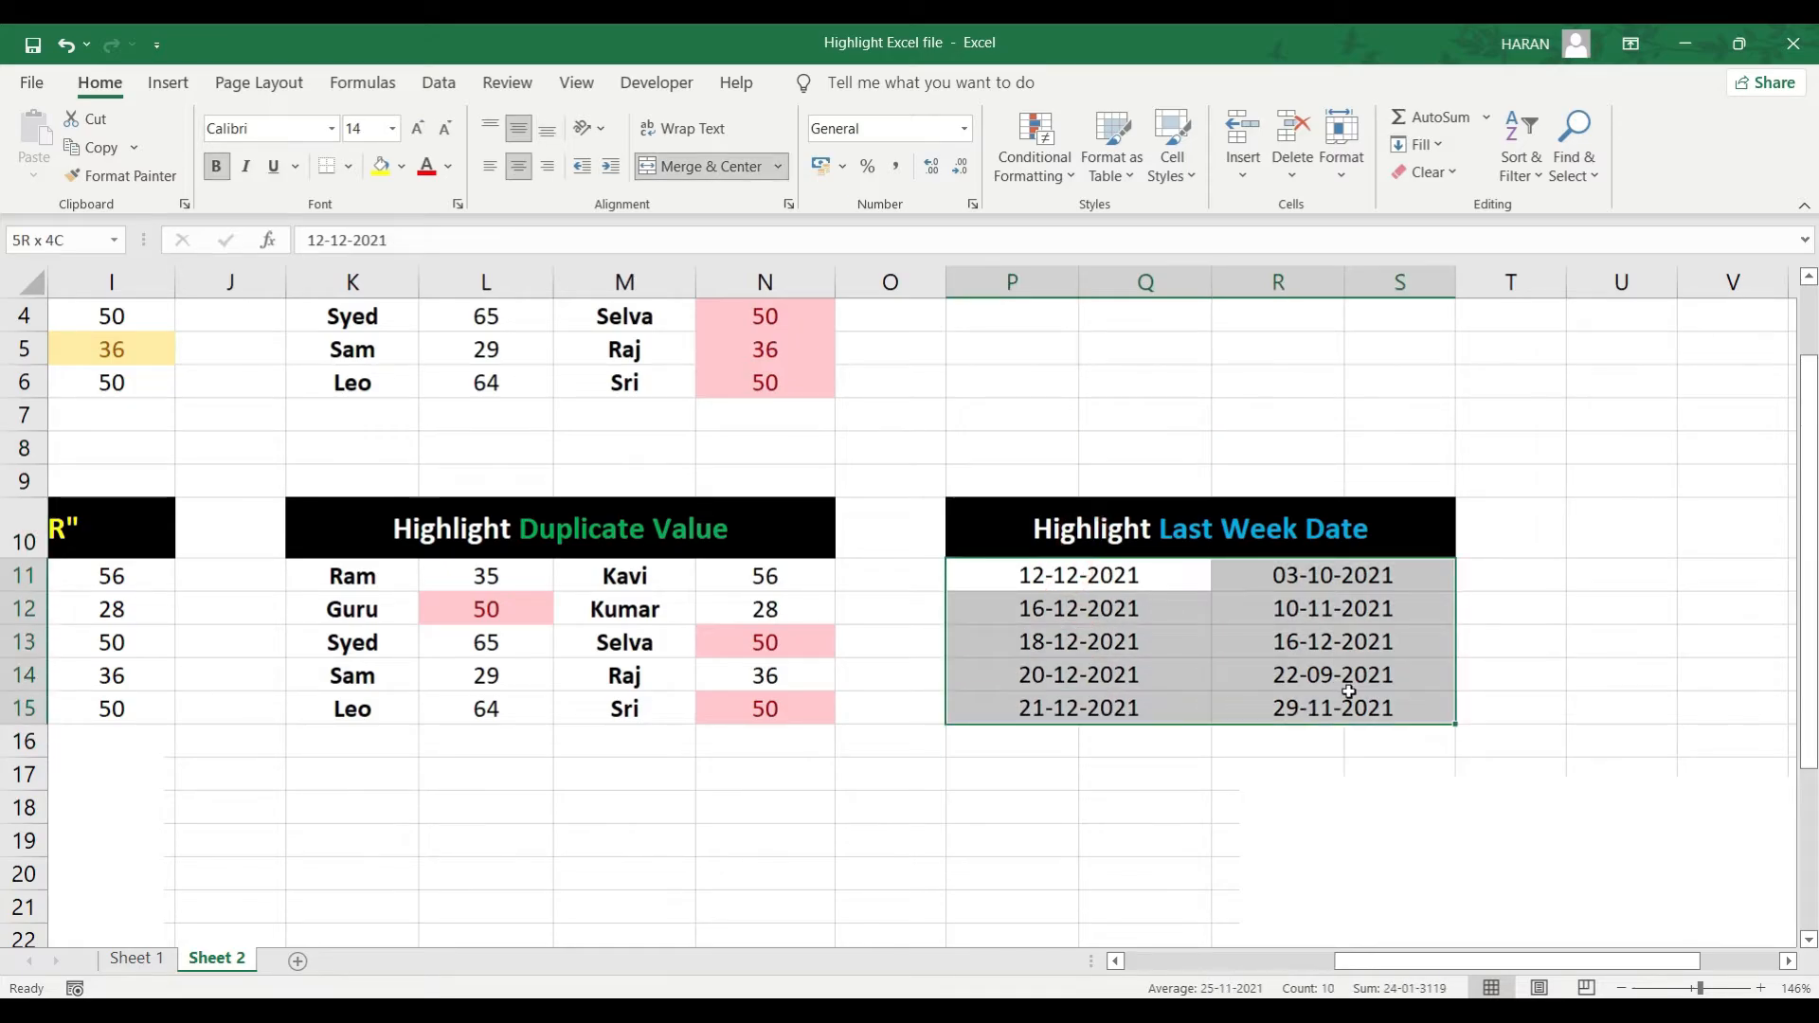
pyautogui.click(1048, 157)
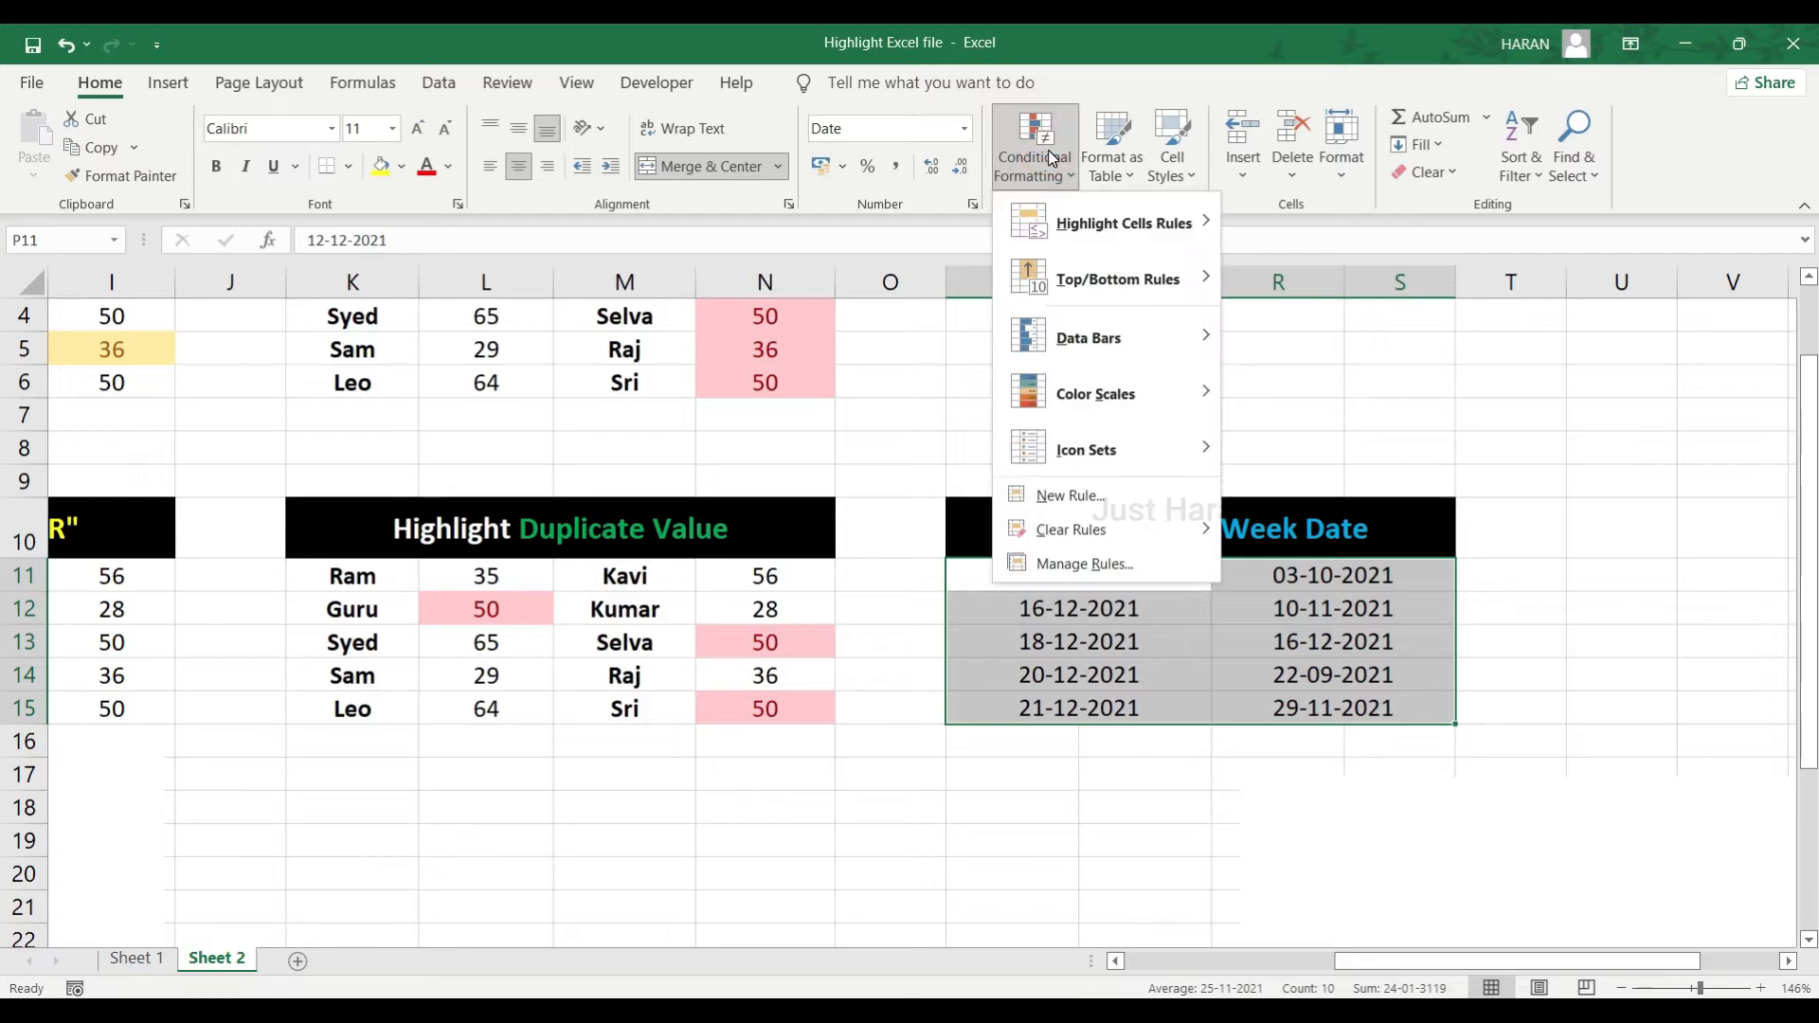
pyautogui.moveTo(1097, 239)
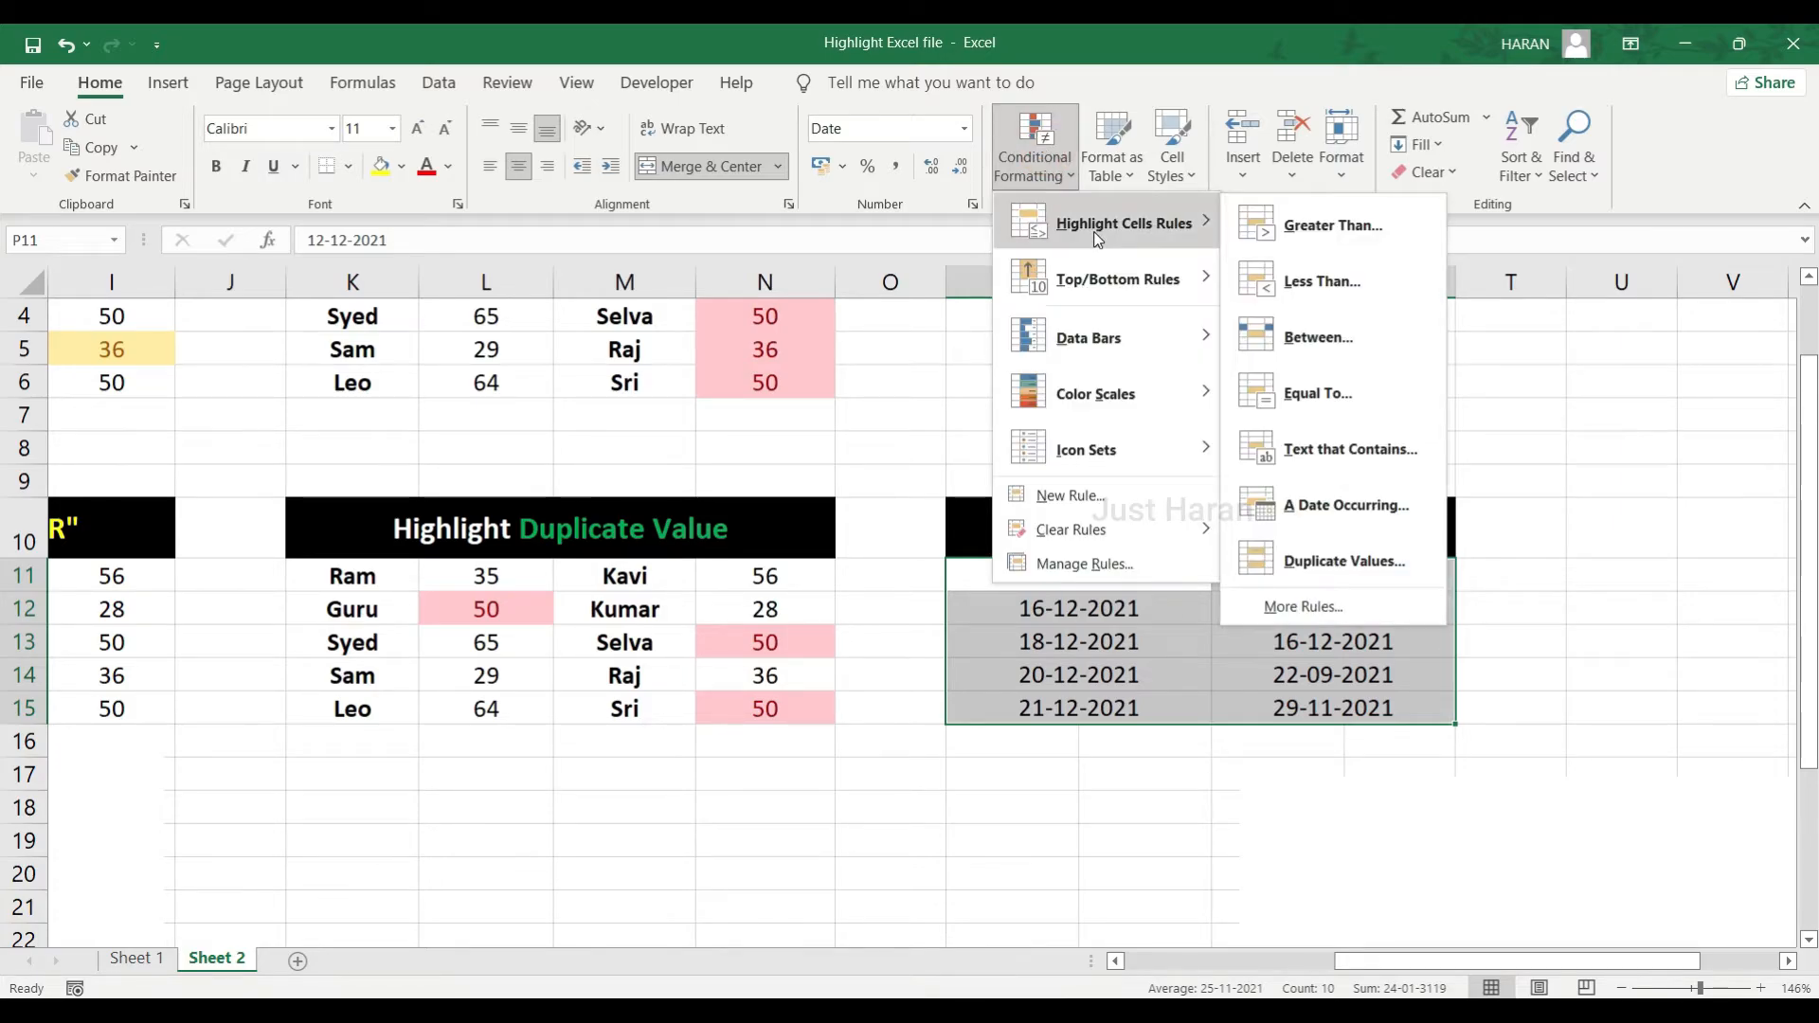
pyautogui.click(1339, 506)
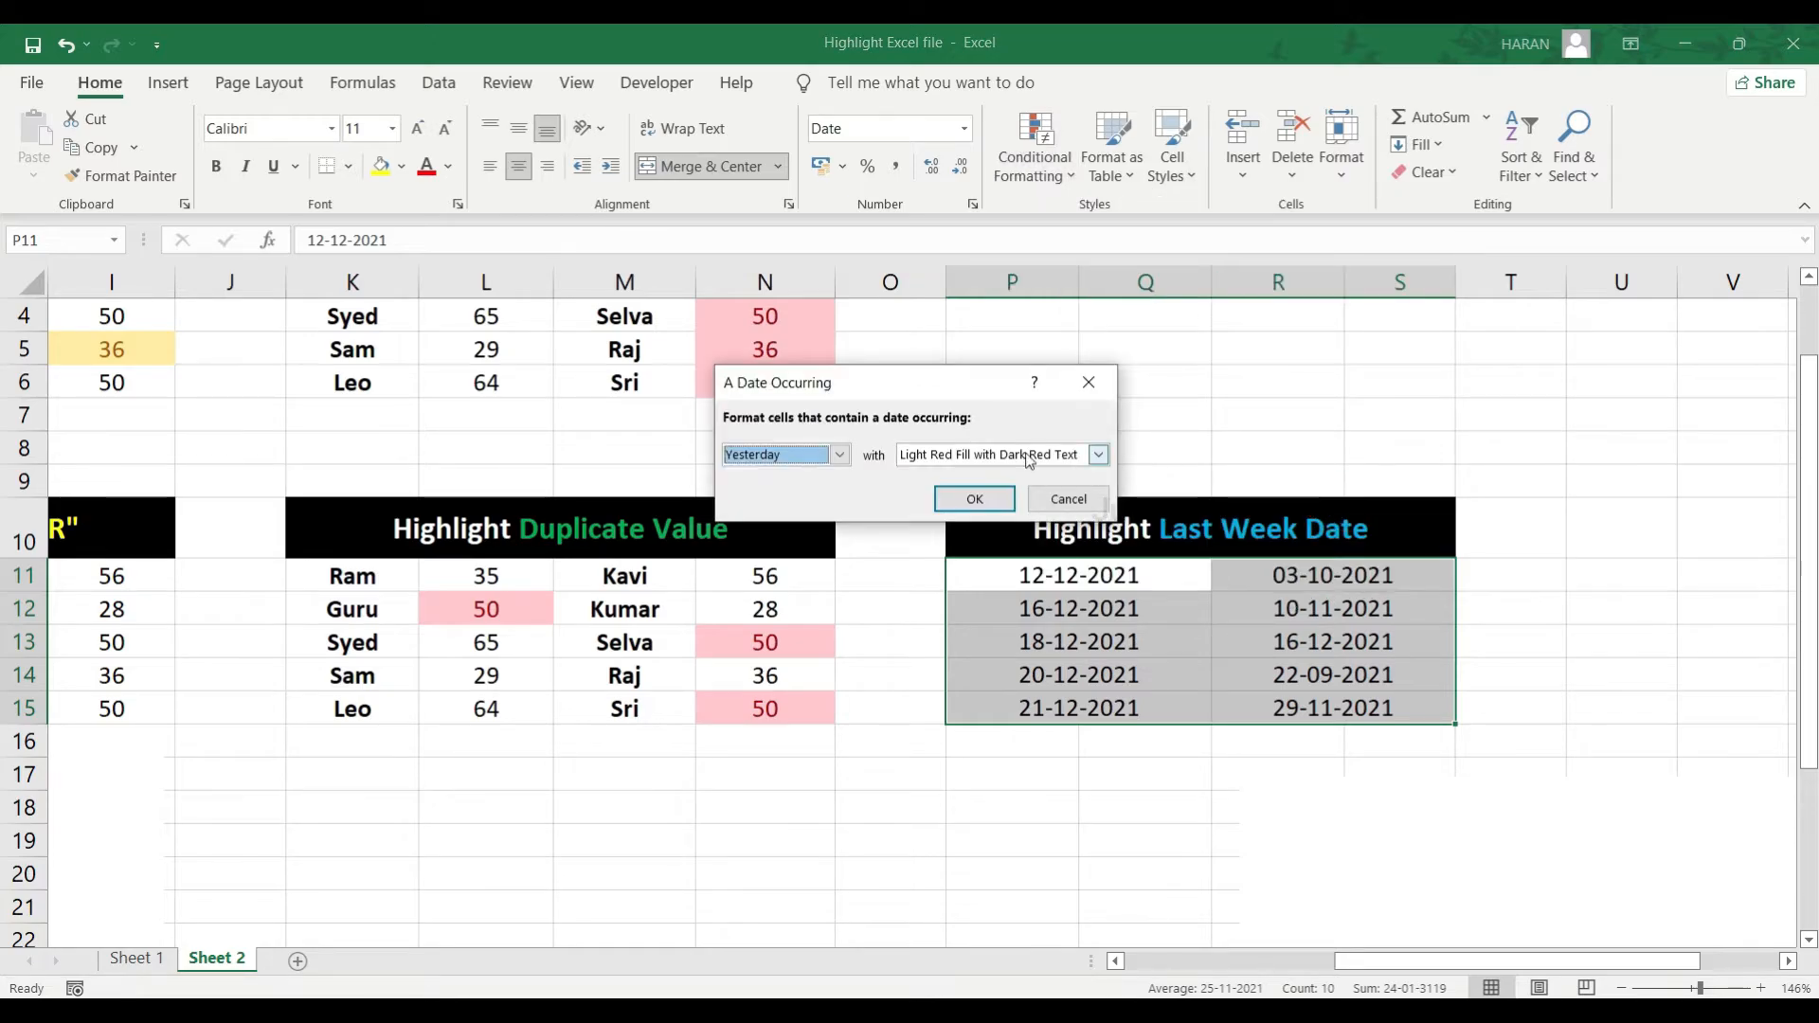
# Step: Set the date rule to Last week with Yellow Fill with Dark Yellow Text
pyautogui.click(837, 457)
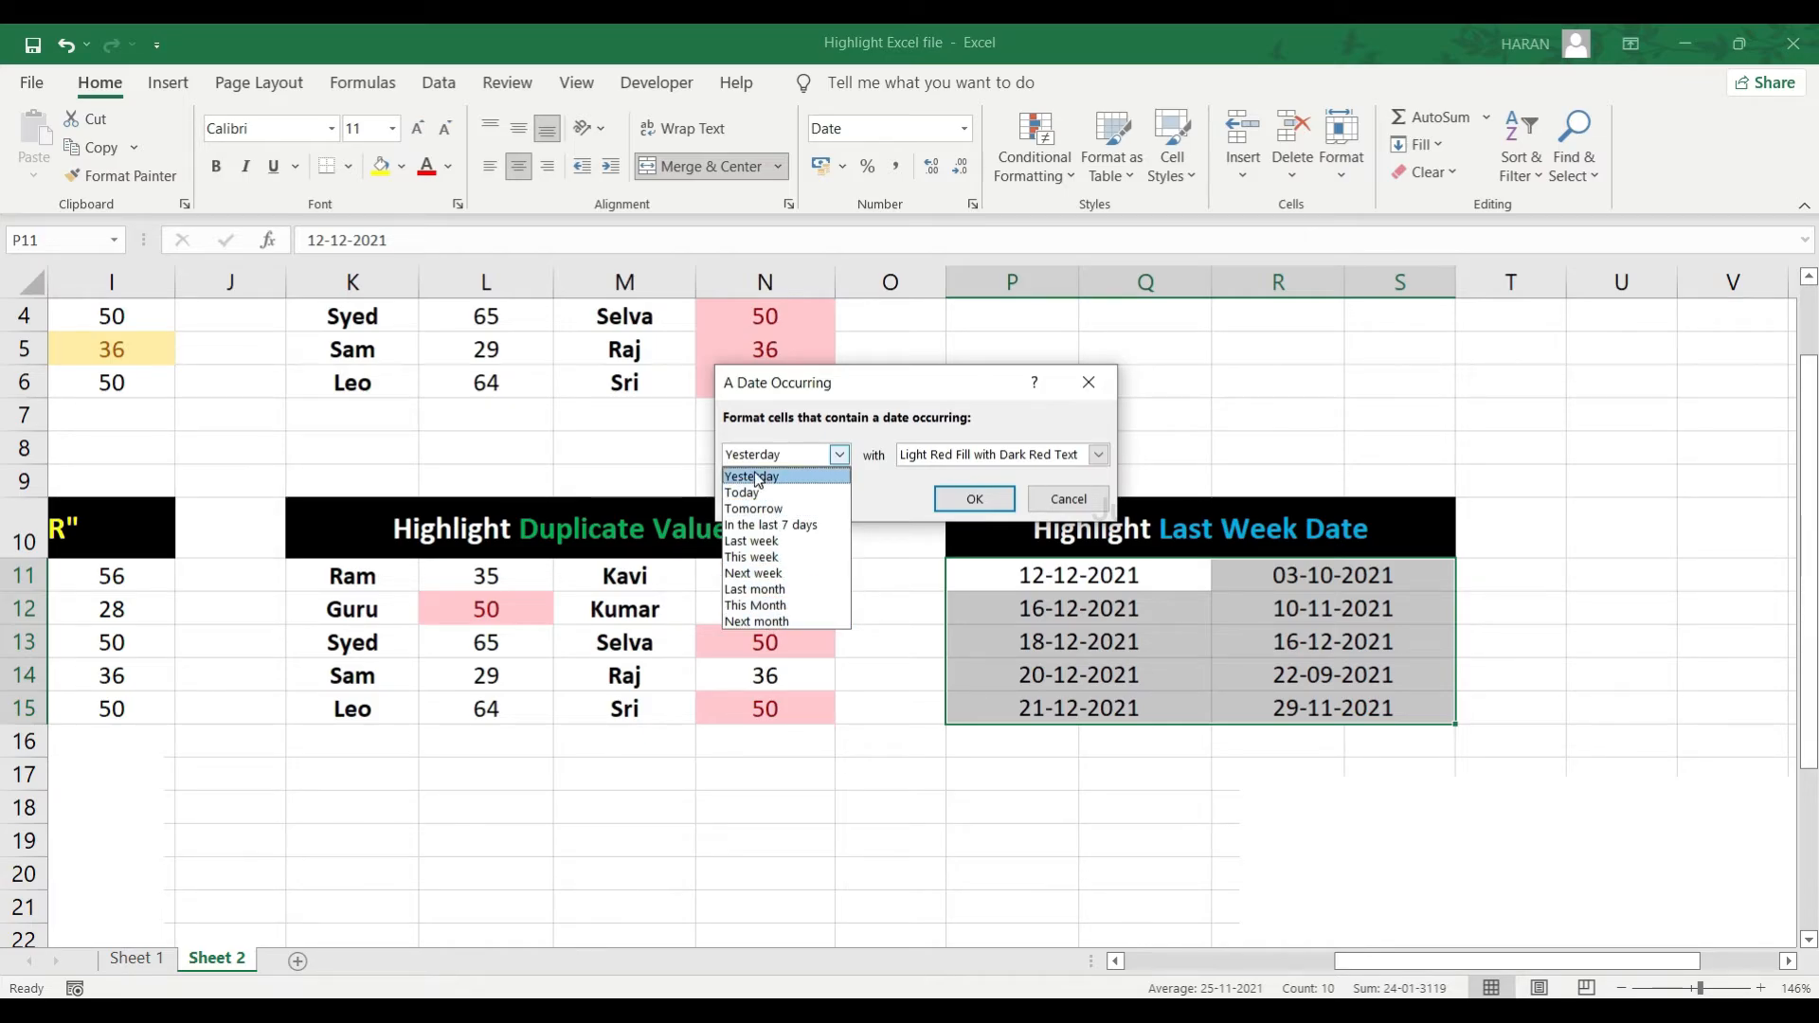
pyautogui.click(803, 542)
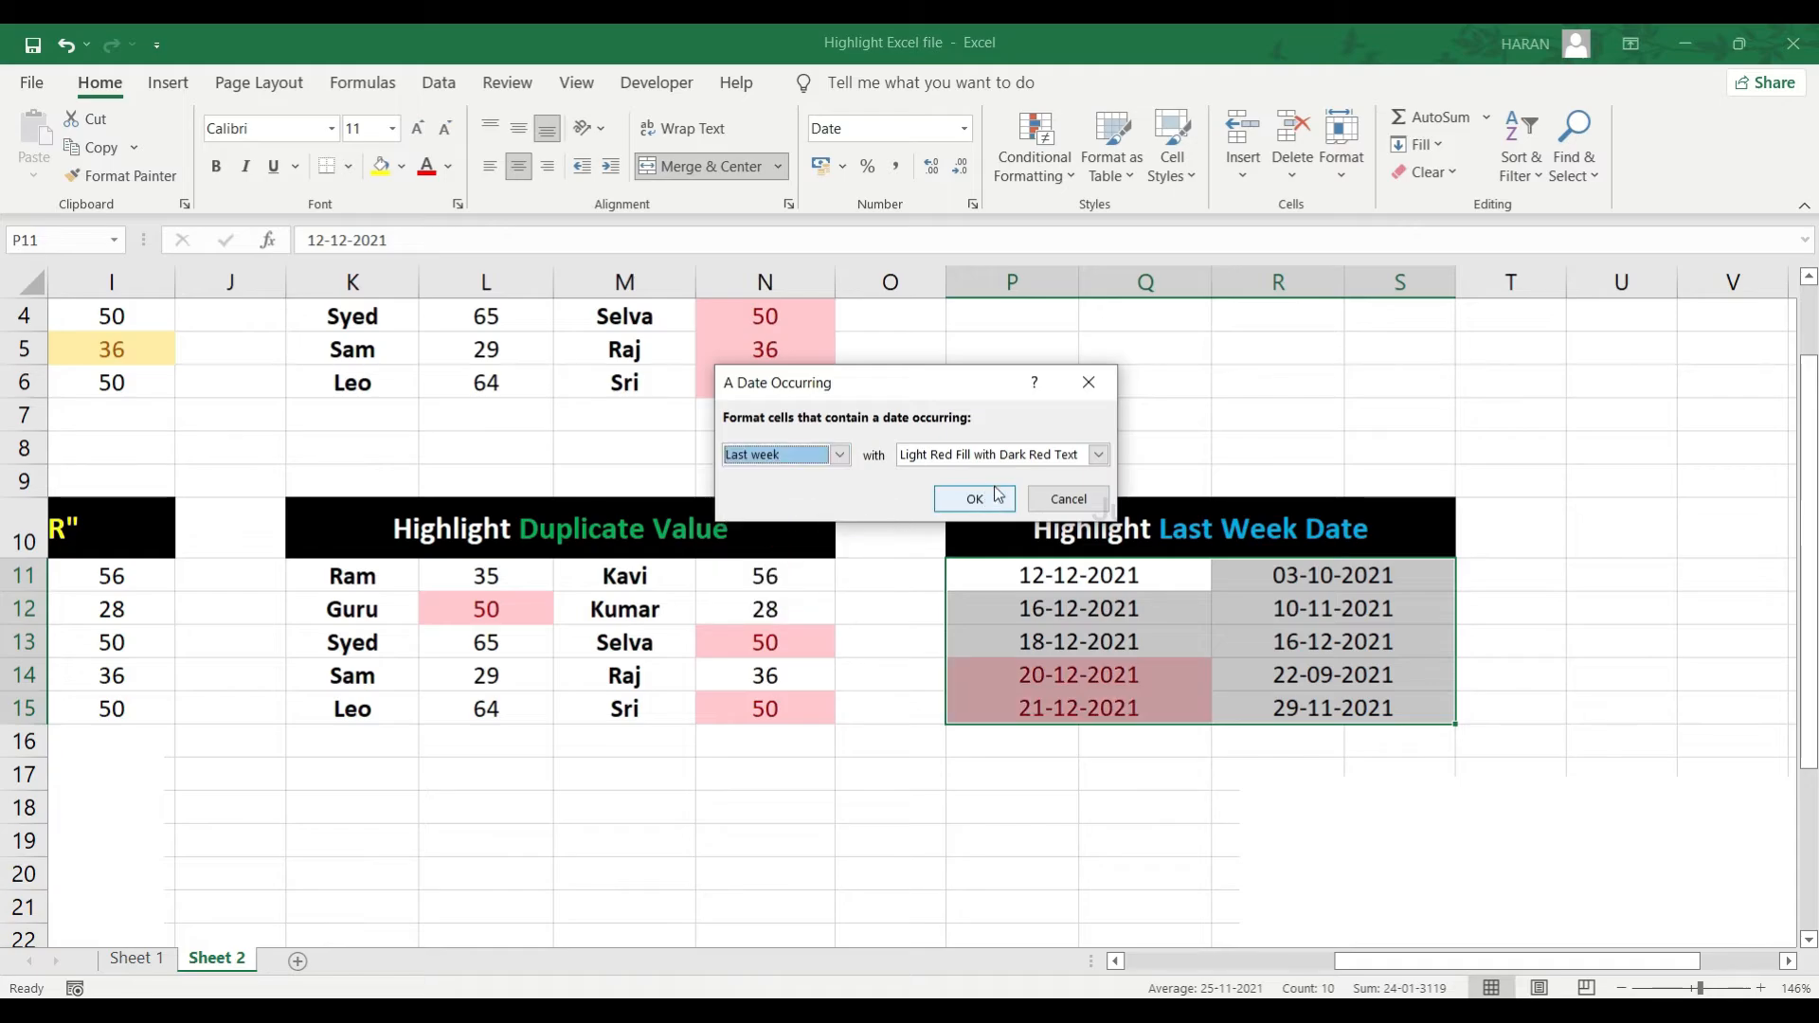
pyautogui.click(1098, 455)
pyautogui.click(1025, 485)
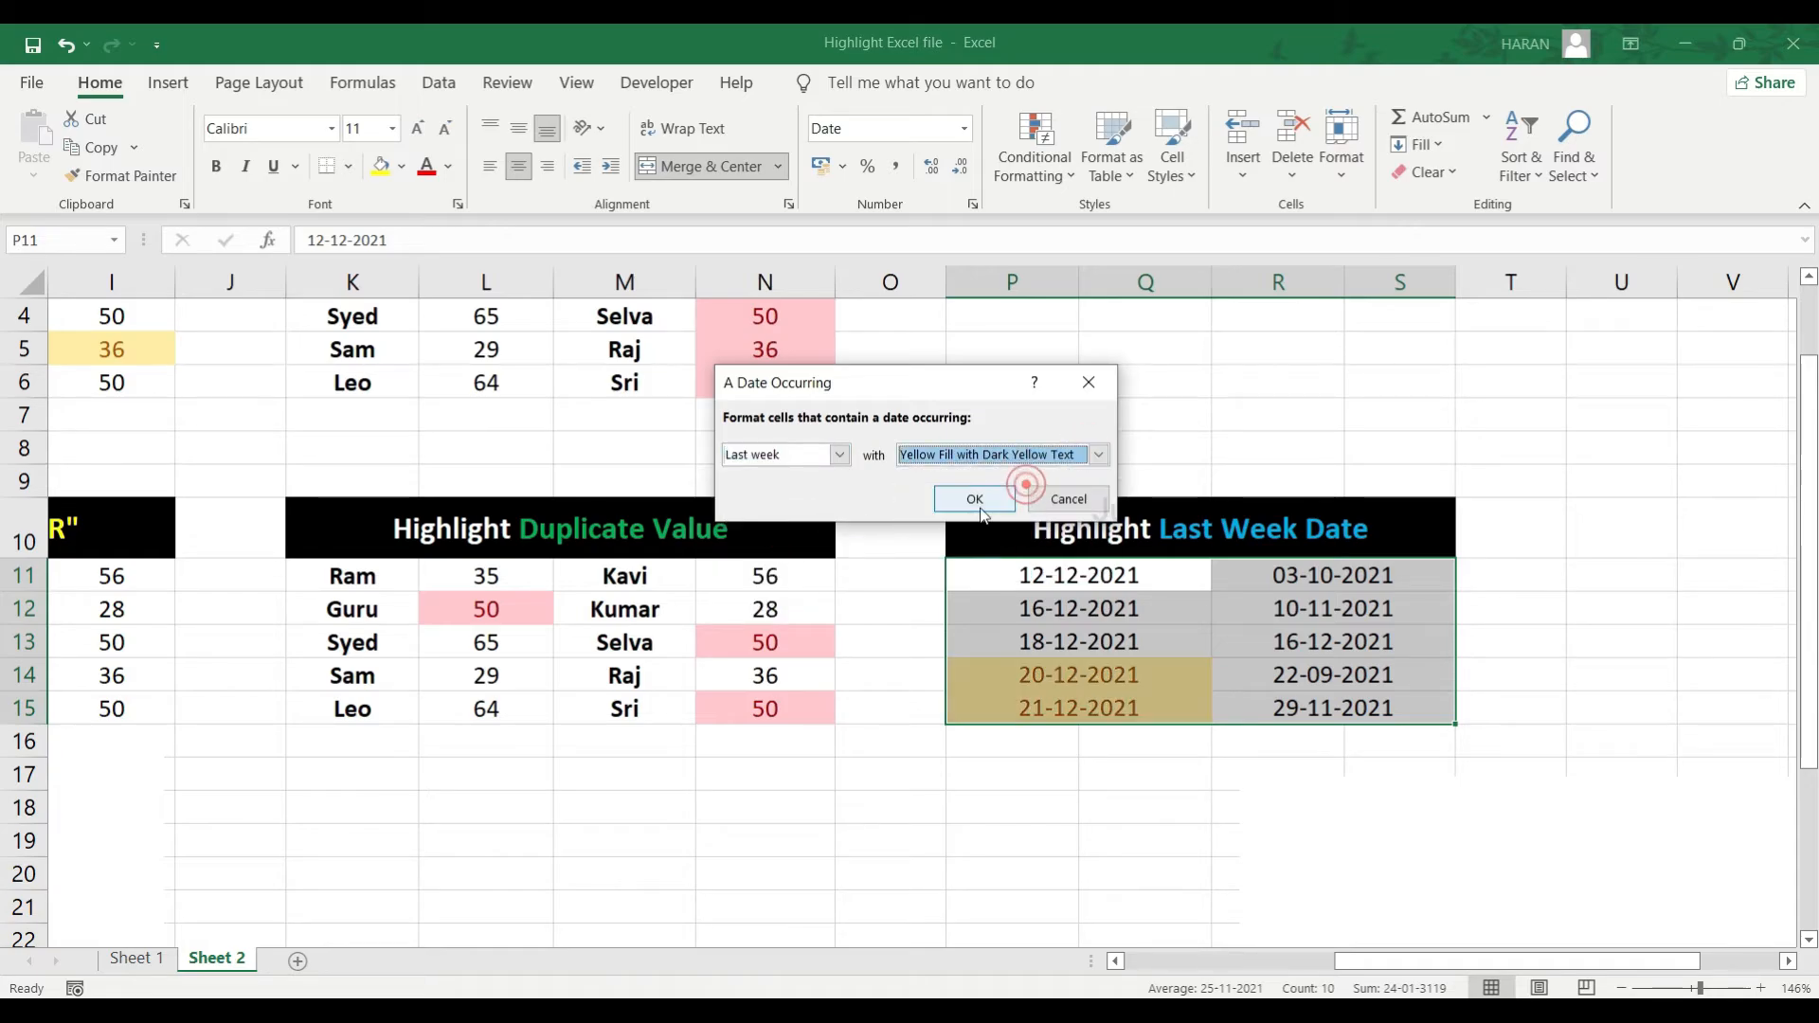
# Step: Apply the date rule and check which dates in the Last Week Date table are highlighted
pyautogui.click(976, 499)
pyautogui.click(1113, 777)
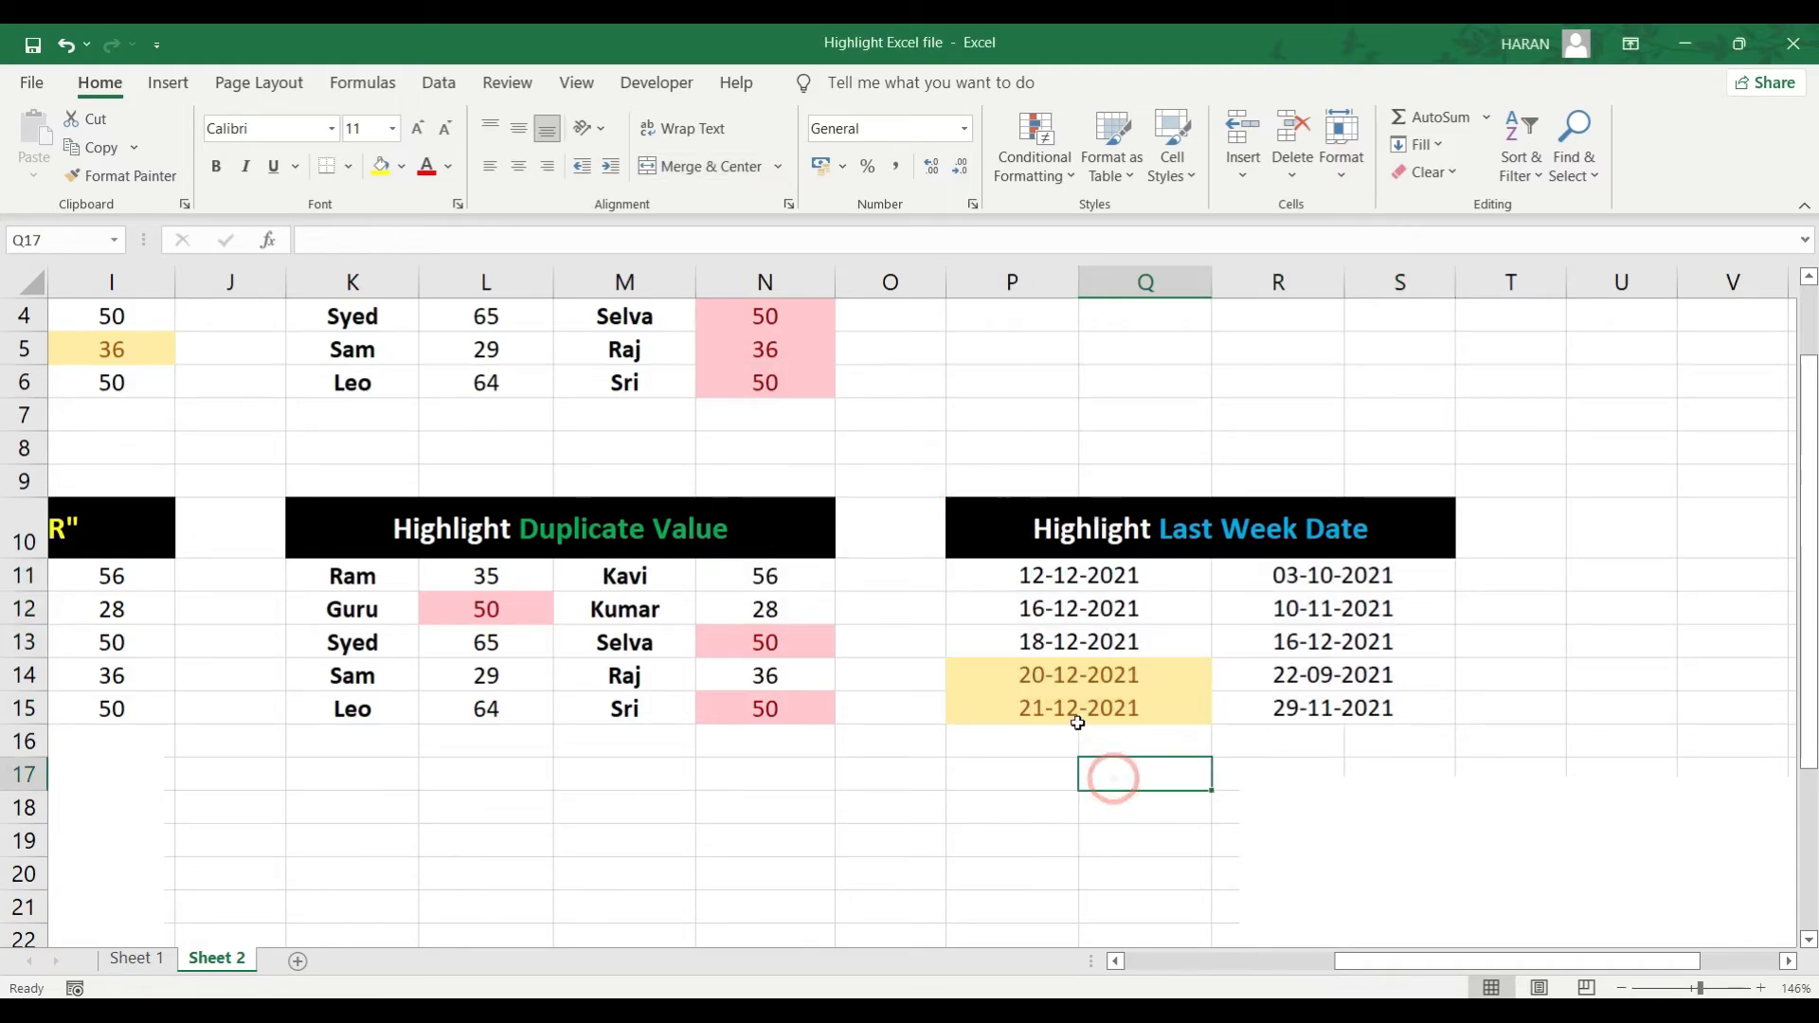
pyautogui.moveTo(1071, 706); pyautogui.dragTo(1028, 659)
pyautogui.click(1071, 736)
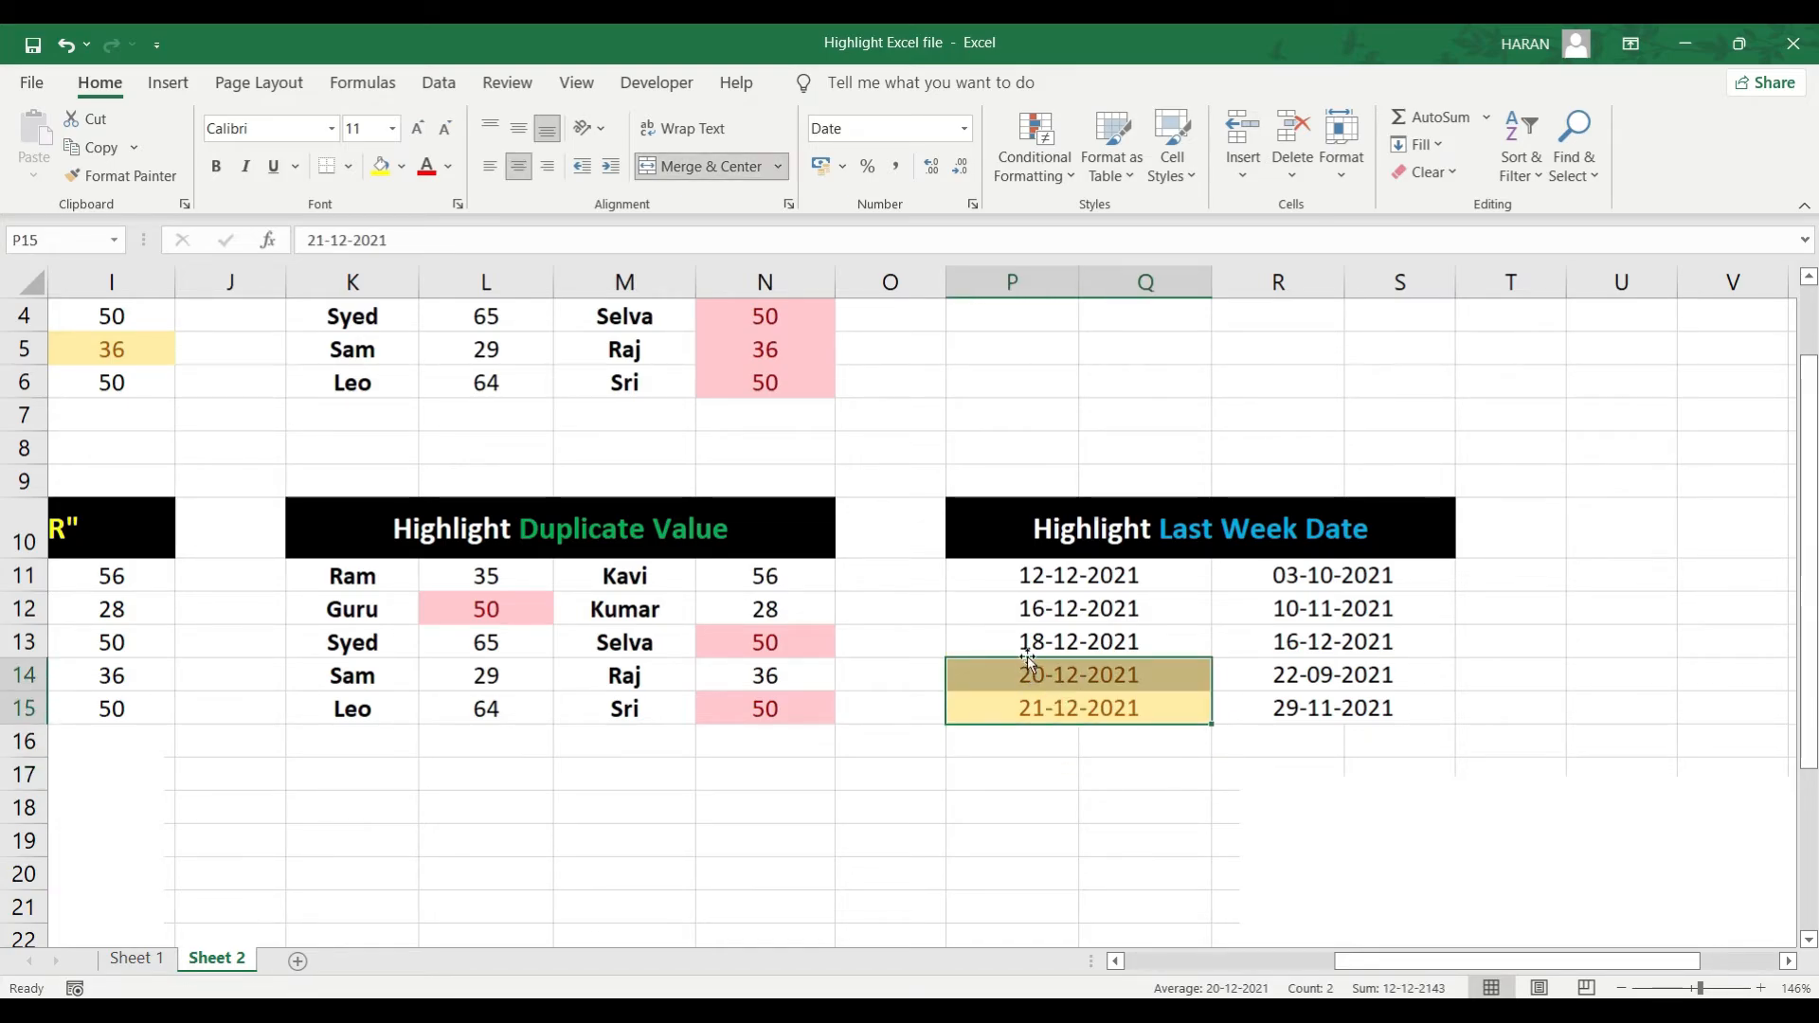
pyautogui.click(1256, 722)
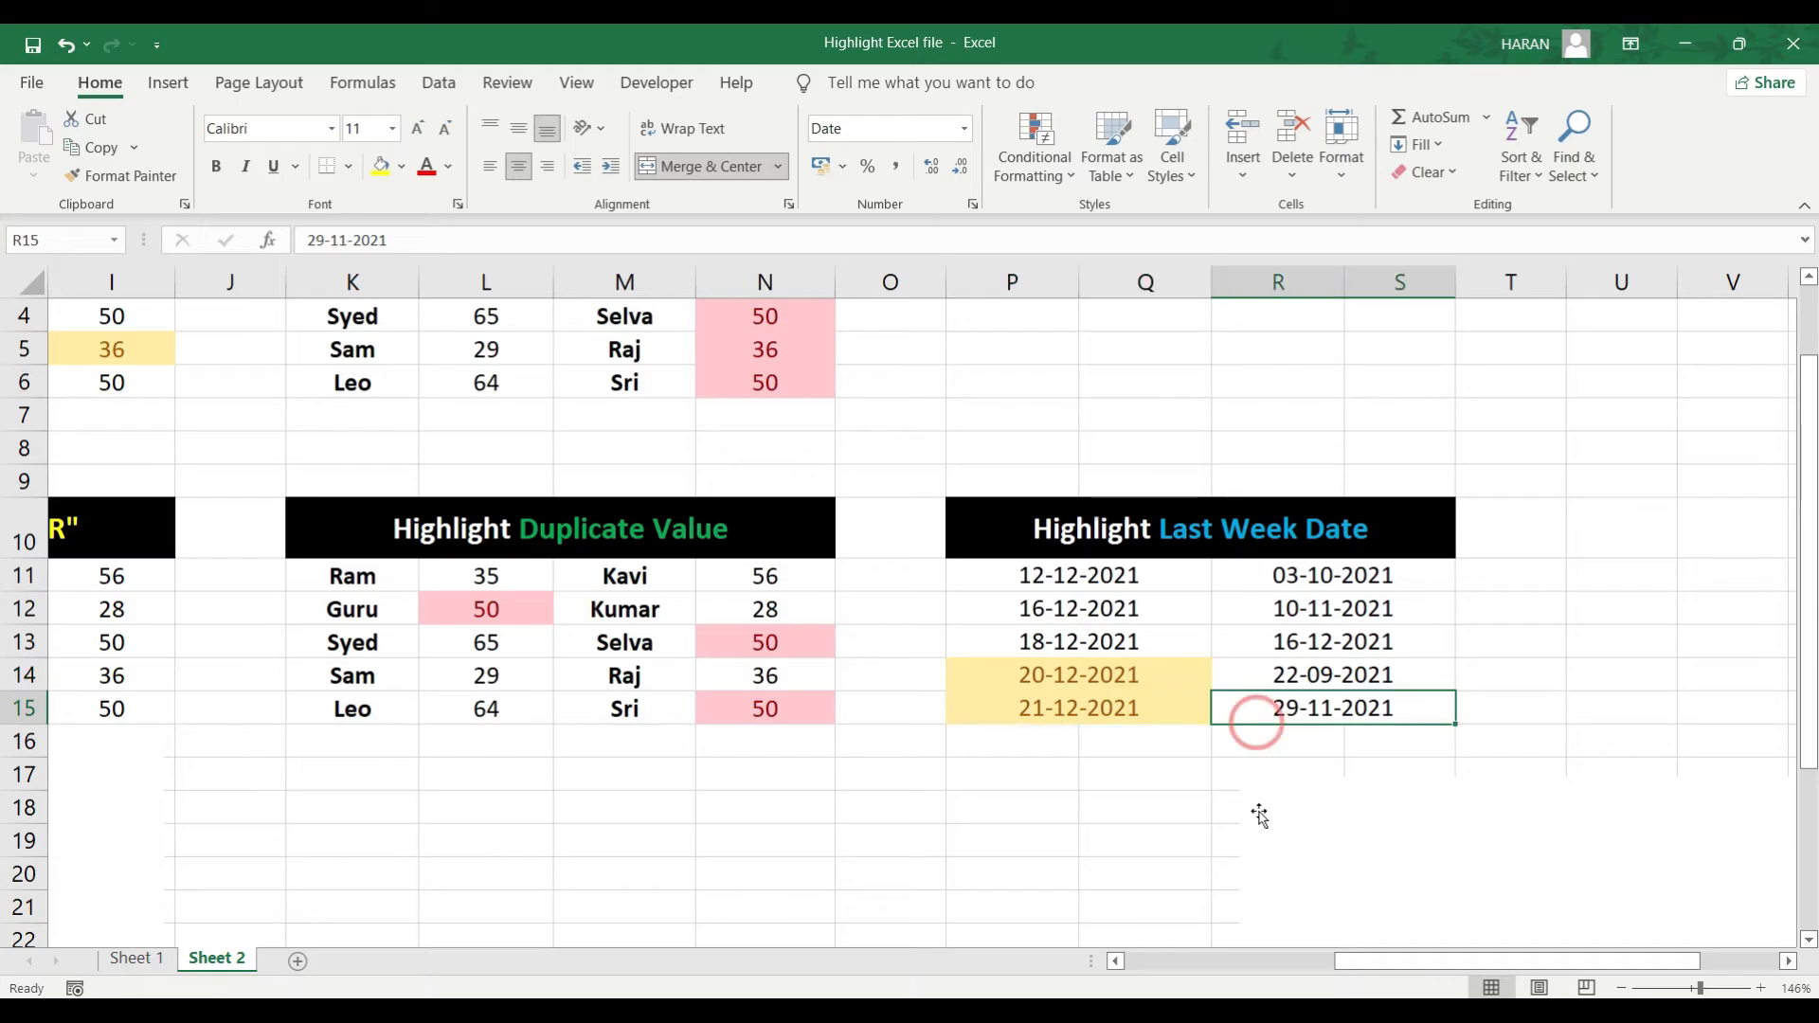
pyautogui.click(1284, 843)
pyautogui.click(1094, 768)
pyautogui.scroll(1, 1093, 765)
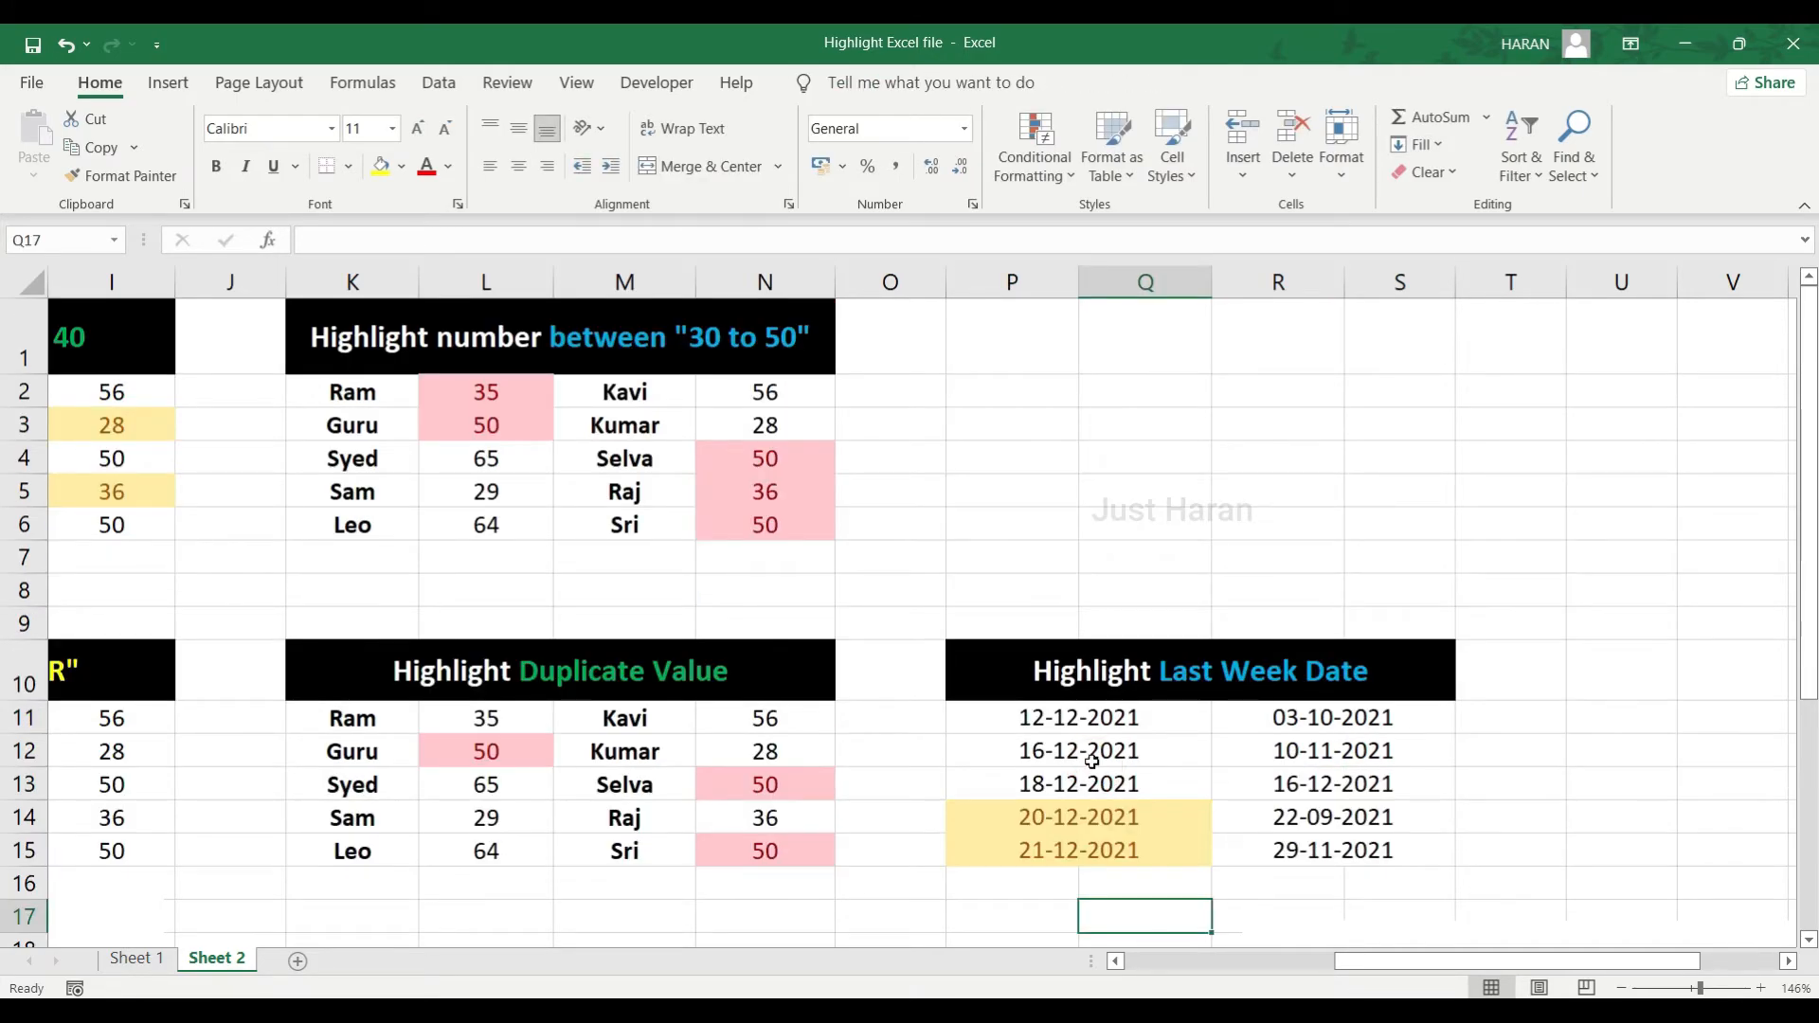